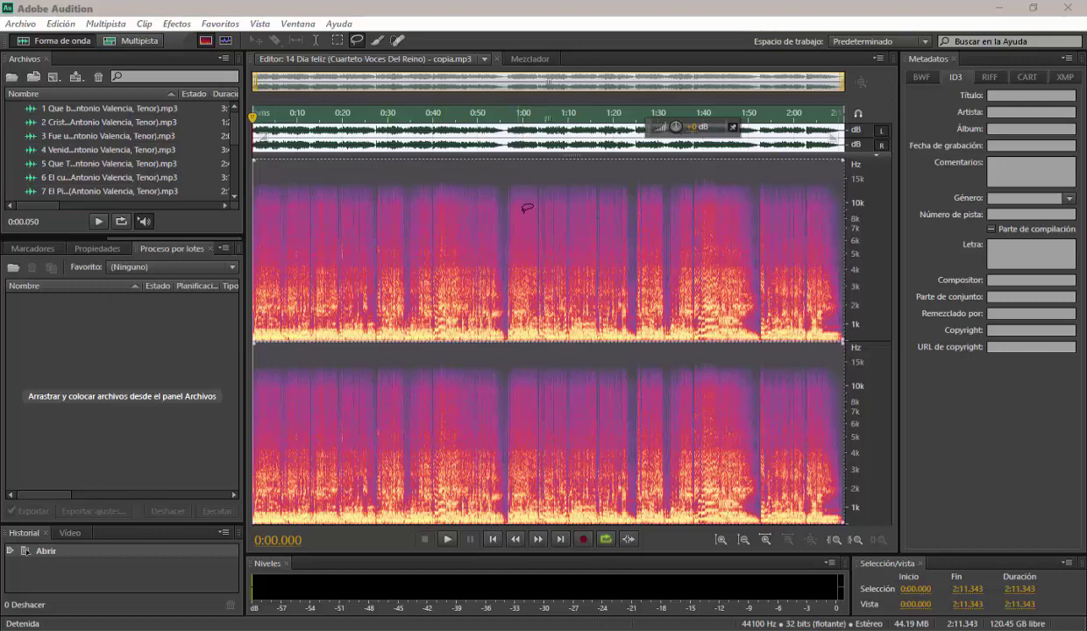
# Step: Lasso the high-frequency noise above the music from about 0:53.5 to 0:56.8 and play back the selection
pyautogui.scroll(4, 507, 207)
pyautogui.scroll(2, 435, 222)
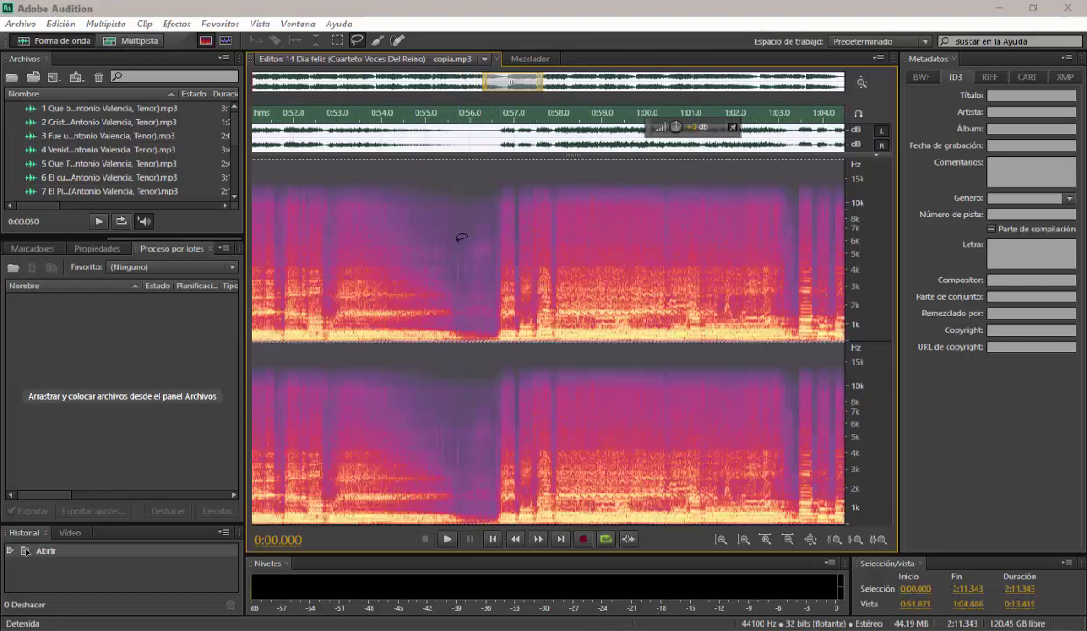
pyautogui.scroll(-6, 447, 232)
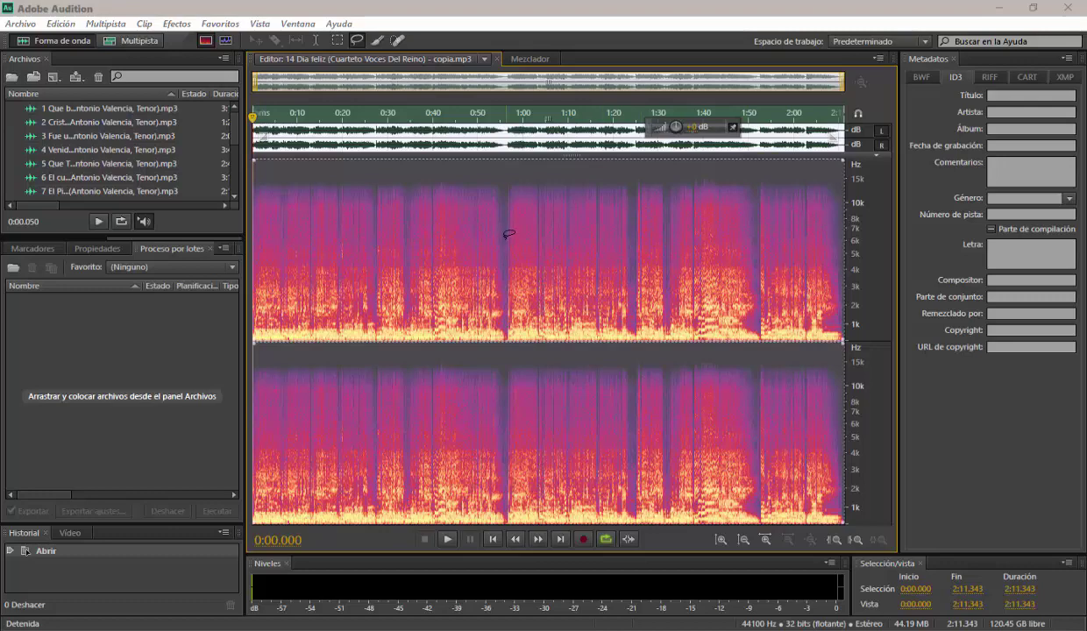
pyautogui.scroll(4, 507, 233)
pyautogui.scroll(3, 507, 233)
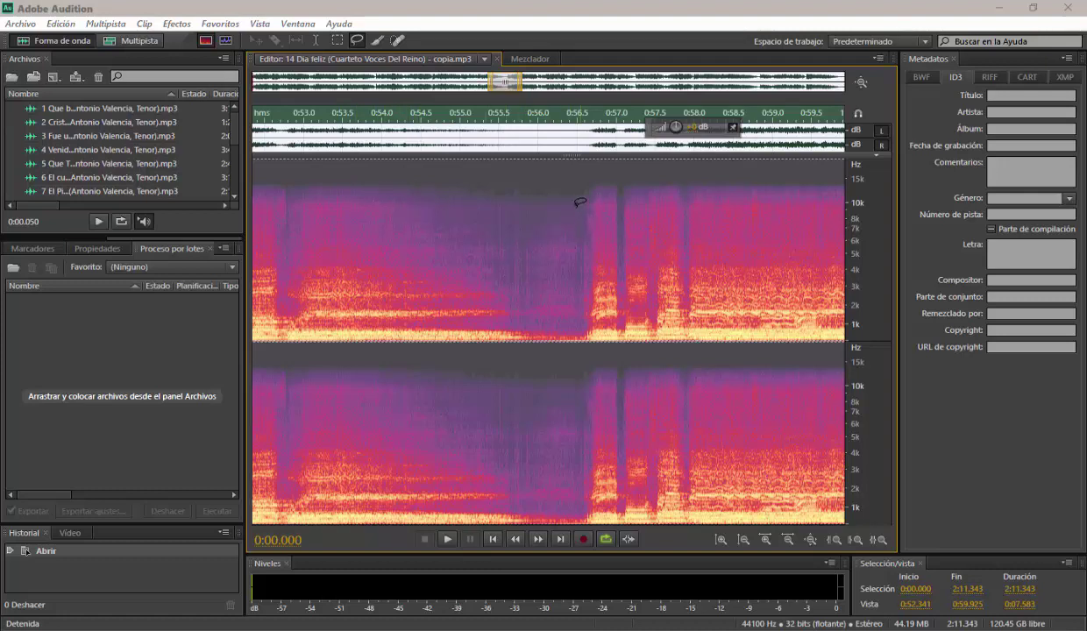
pyautogui.moveTo(340, 163)
pyautogui.mouseDown()
pyautogui.moveTo(352, 188)
pyautogui.moveTo(423, 208)
pyautogui.moveTo(466, 238)
pyautogui.moveTo(492, 233)
pyautogui.moveTo(514, 279)
pyautogui.moveTo(560, 207)
pyautogui.moveTo(582, 248)
pyautogui.moveTo(597, 173)
pyautogui.moveTo(549, 160)
pyautogui.moveTo(342, 160)
pyautogui.mouseUp()
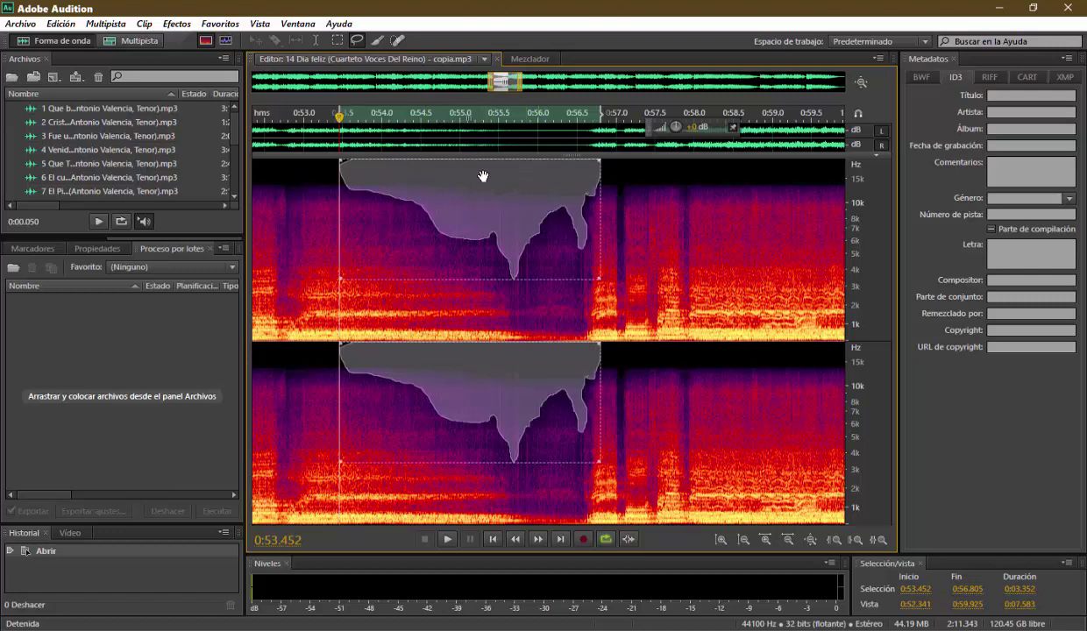
pyautogui.click(447, 540)
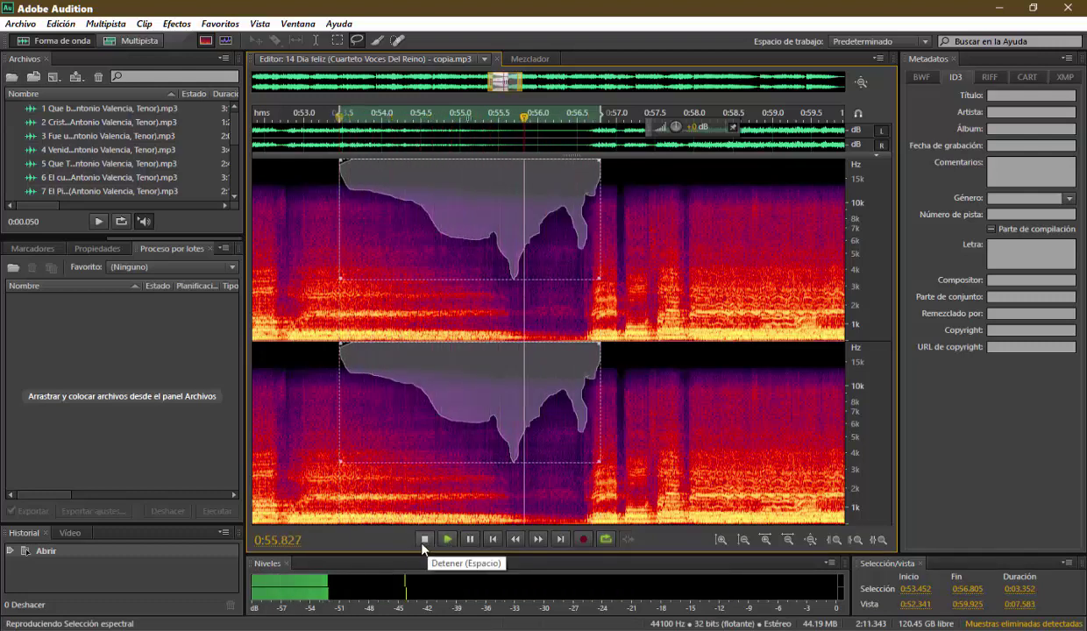
pyautogui.click(424, 540)
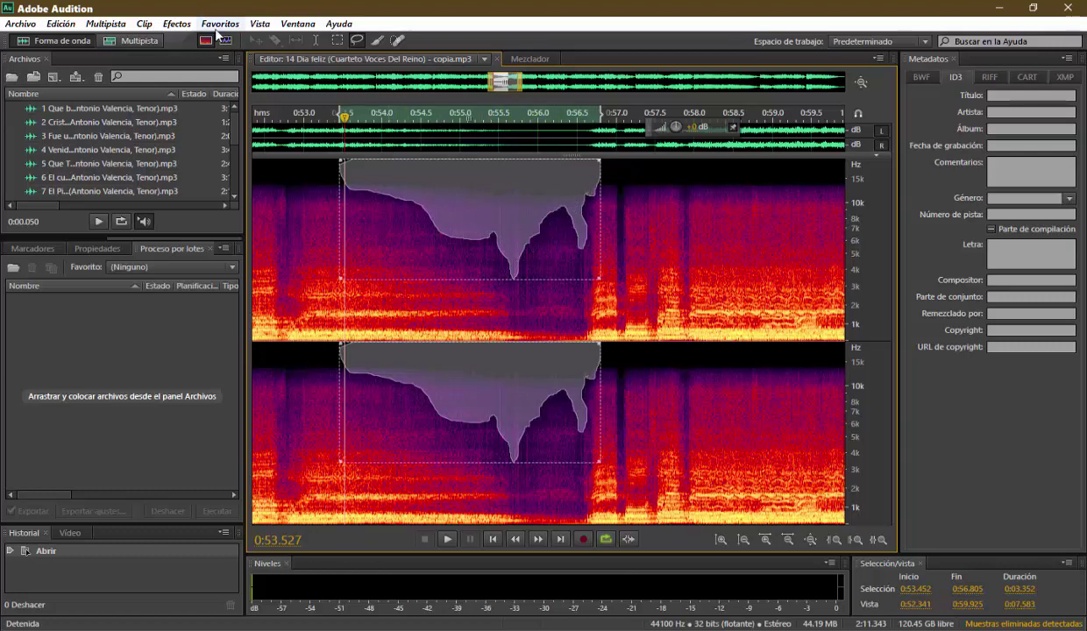
pyautogui.click(180, 28)
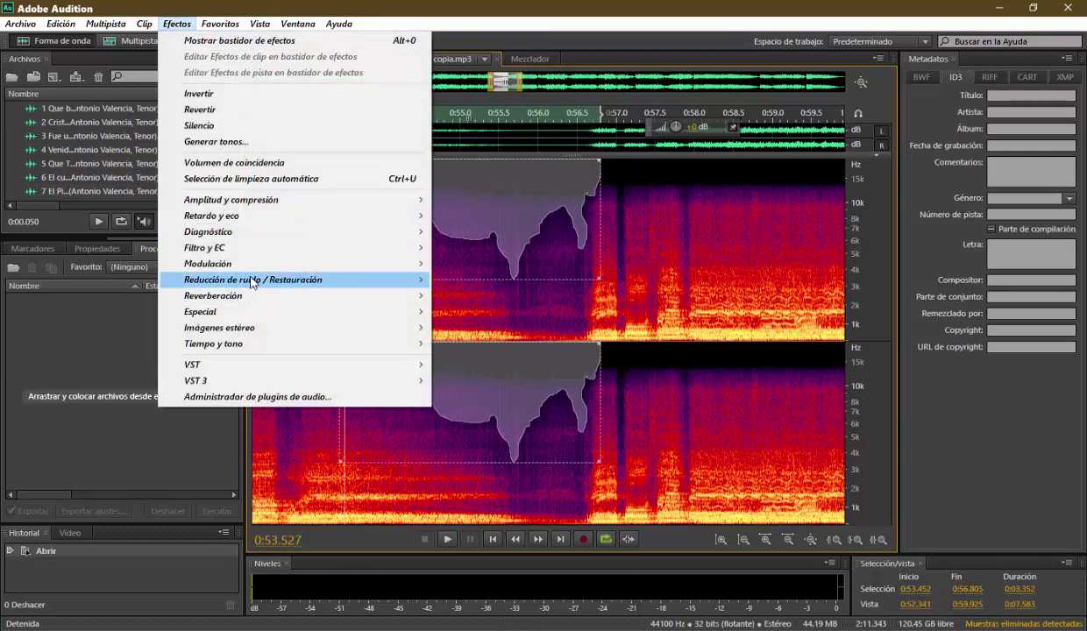
pyautogui.moveTo(245, 282)
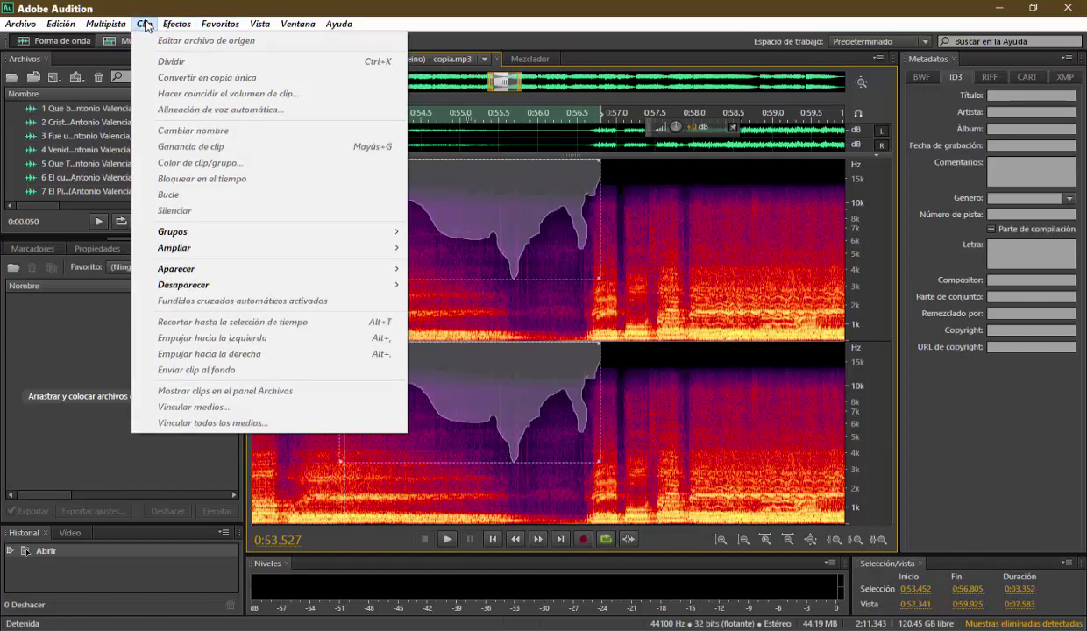
pyautogui.click(147, 25)
pyautogui.click(175, 25)
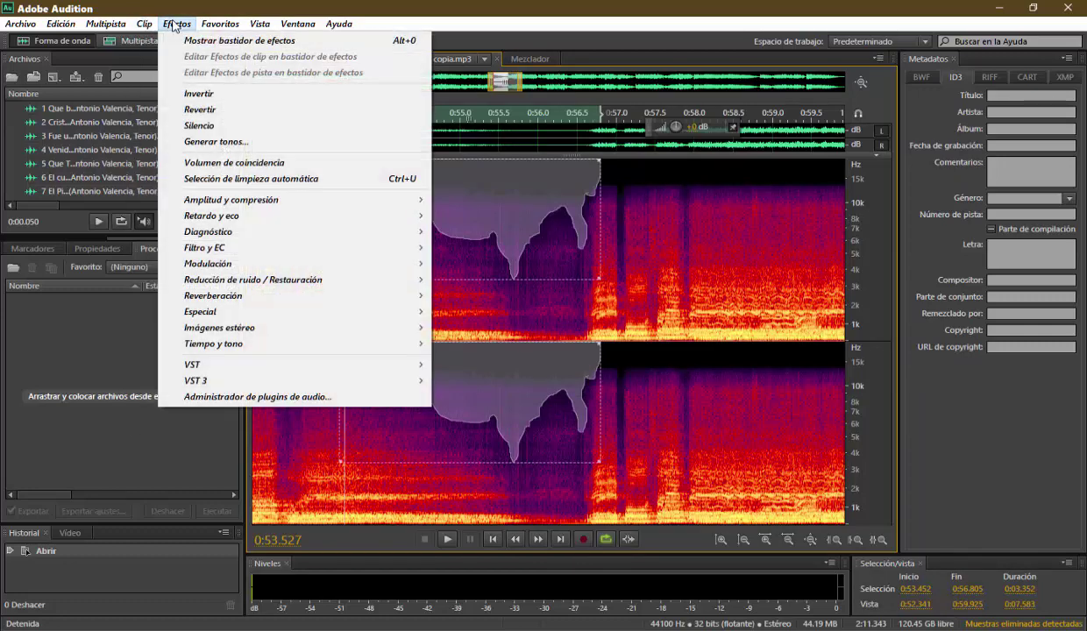
pyautogui.click(628, 49)
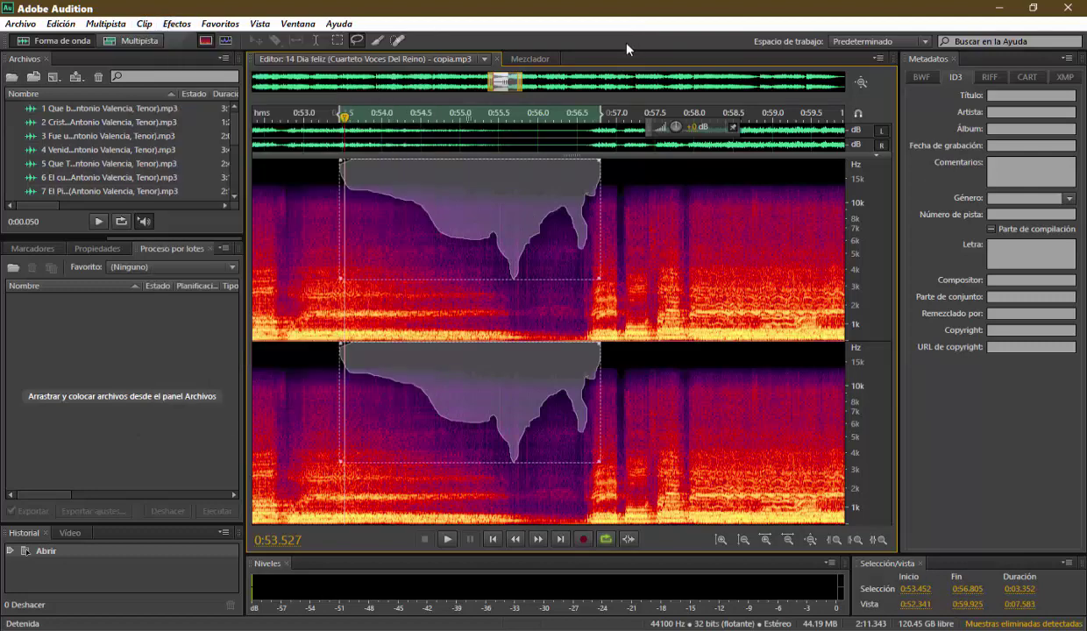
pyautogui.click(174, 25)
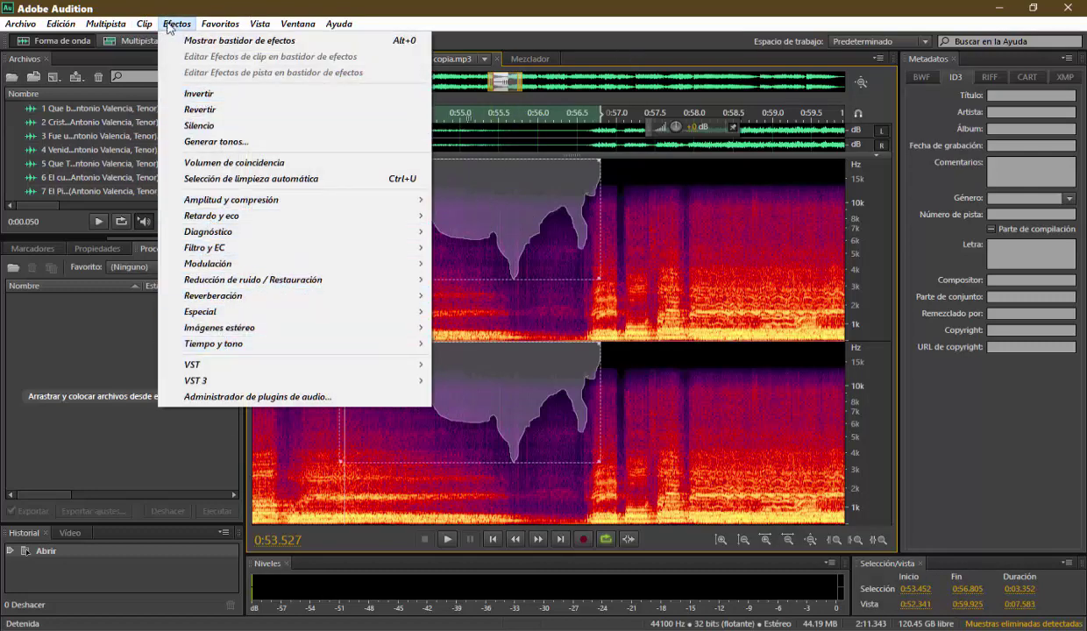
# Step: Copy the lassoed noise region of the song copy
pyautogui.click(61, 24)
pyautogui.click(61, 25)
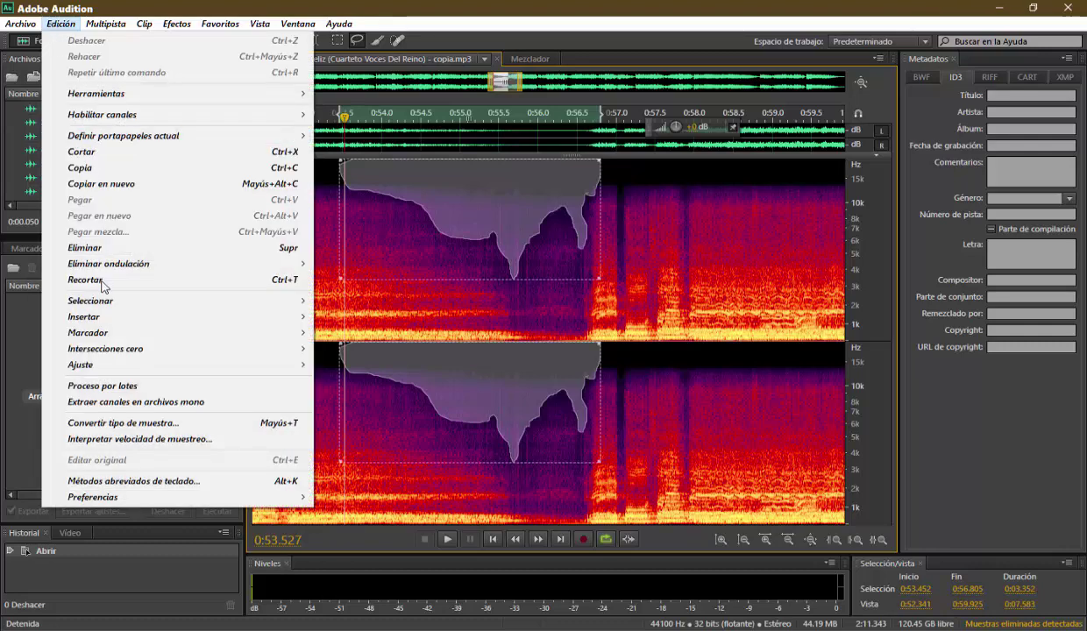
pyautogui.click(97, 183)
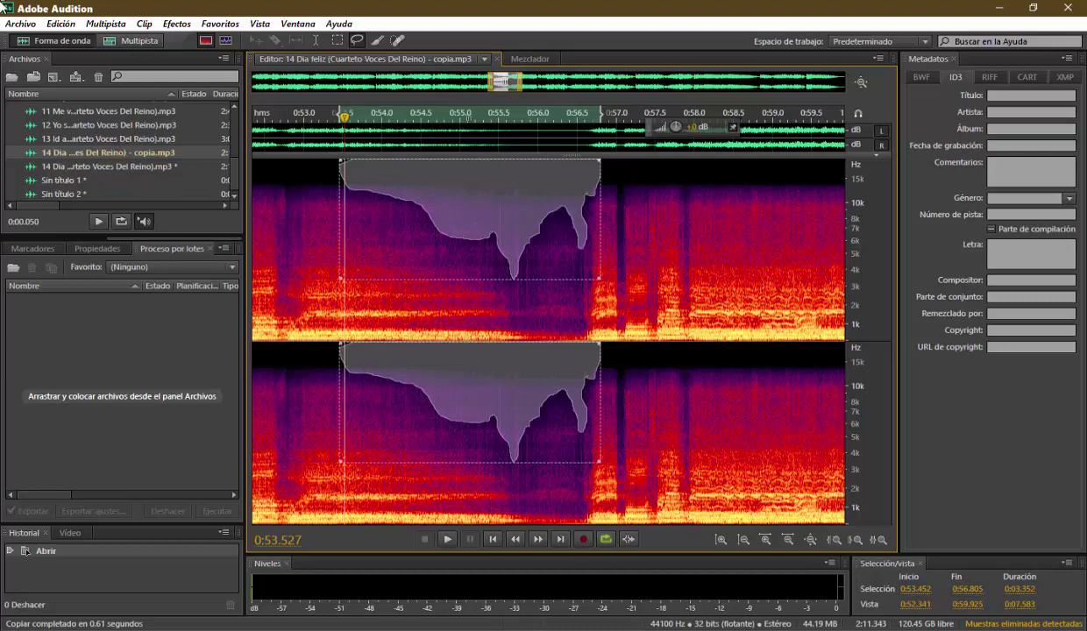
# Step: Create a new stereo audio file, Sin título 1, at 44100 Hz and 32 bits, and mix-paste the copied noise into it
pyautogui.click(20, 24)
pyautogui.click(144, 24)
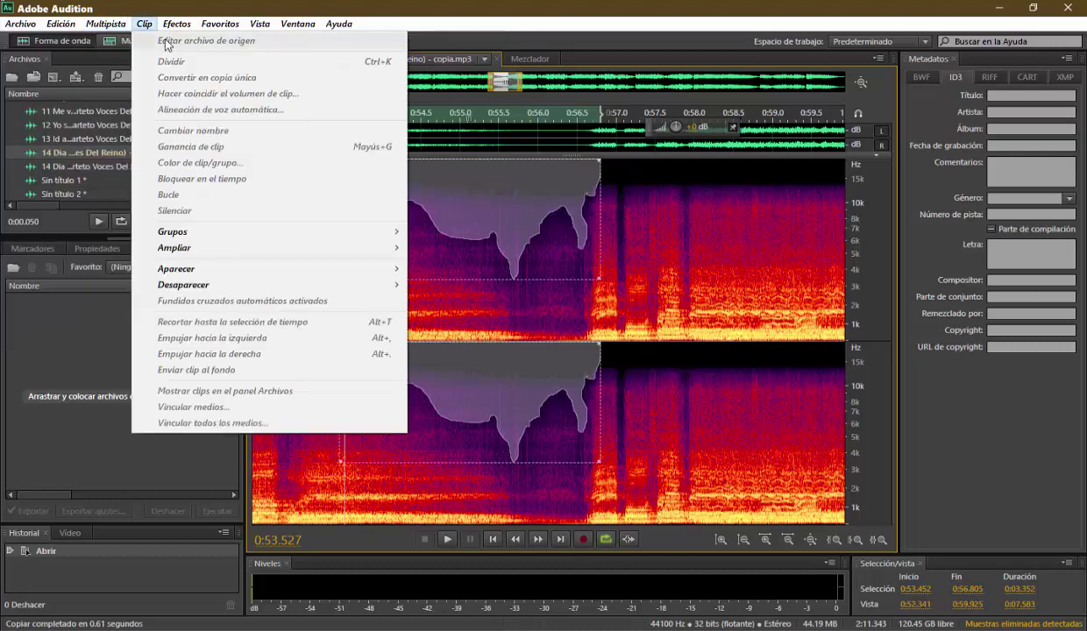
pyautogui.moveTo(20, 23)
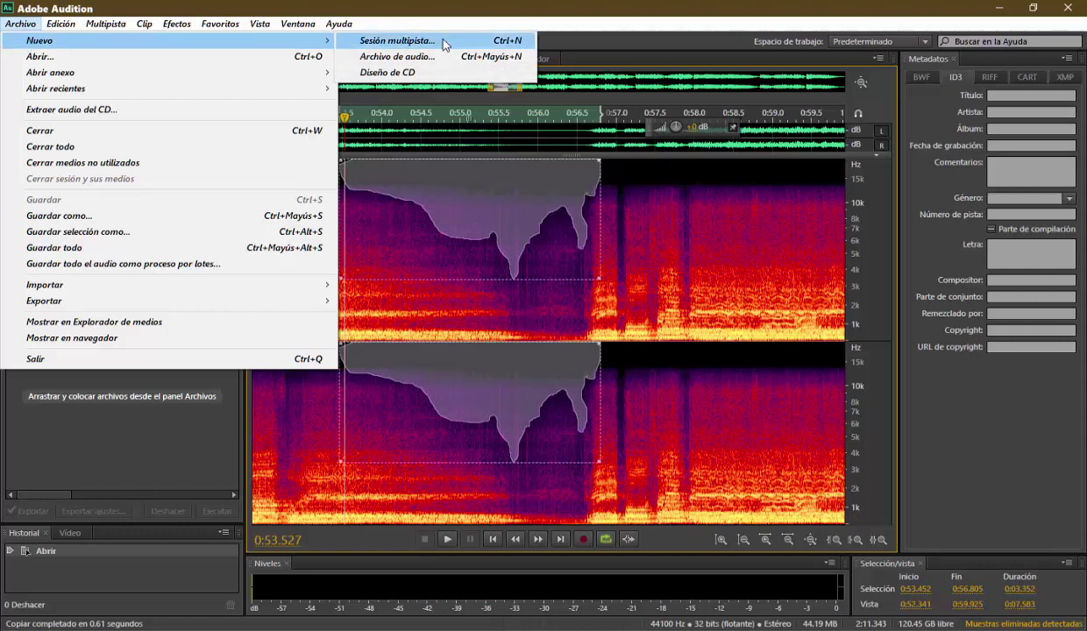
pyautogui.click(403, 56)
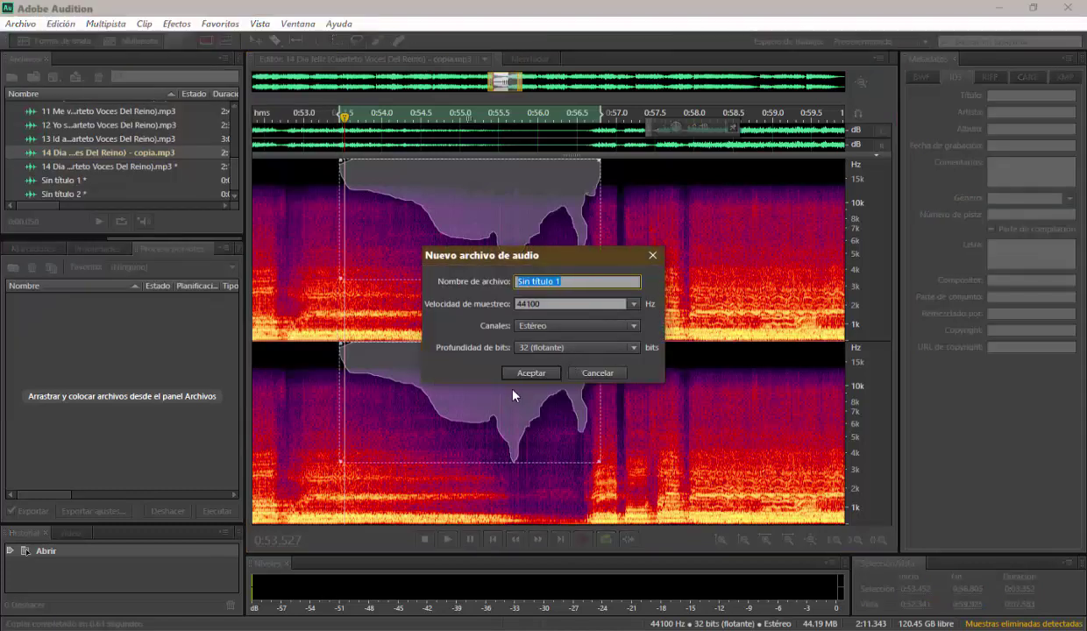
pyautogui.click(529, 374)
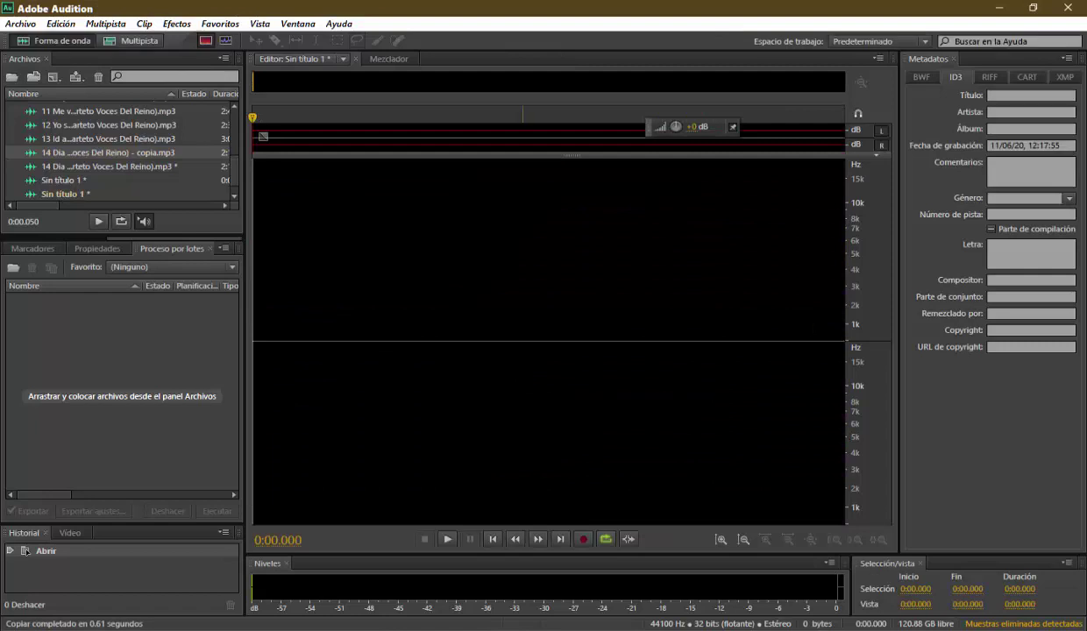
pyautogui.hotkey('ctrl', 'shift', 'v')
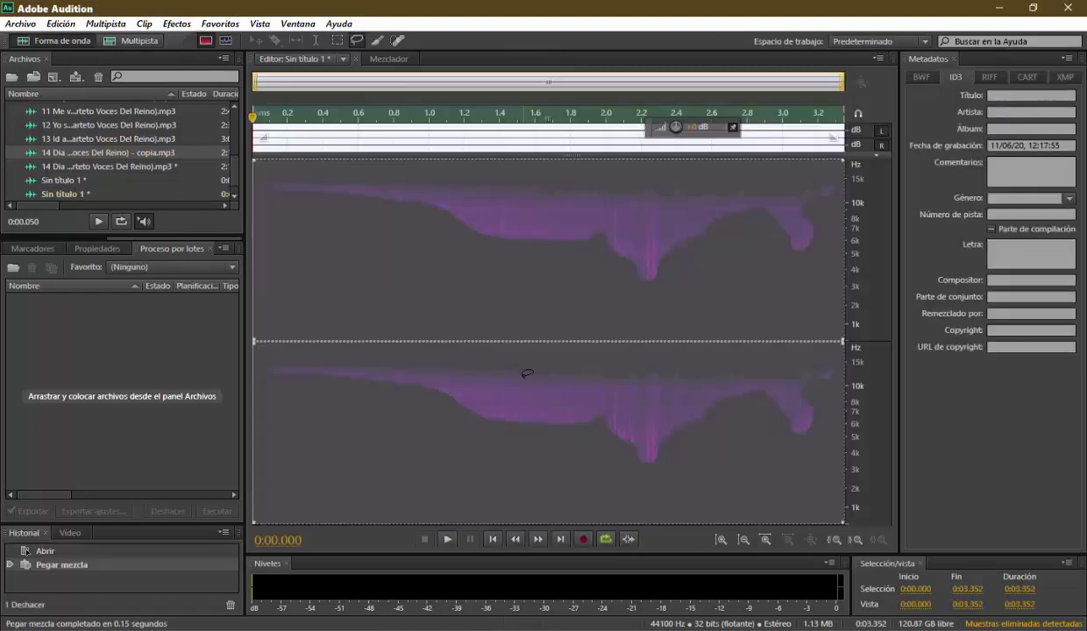
# Step: Open the earlier Sin título 1 file containing the collected noise fragments, select all of it and listen to it
pyautogui.scroll(4, 81, 136)
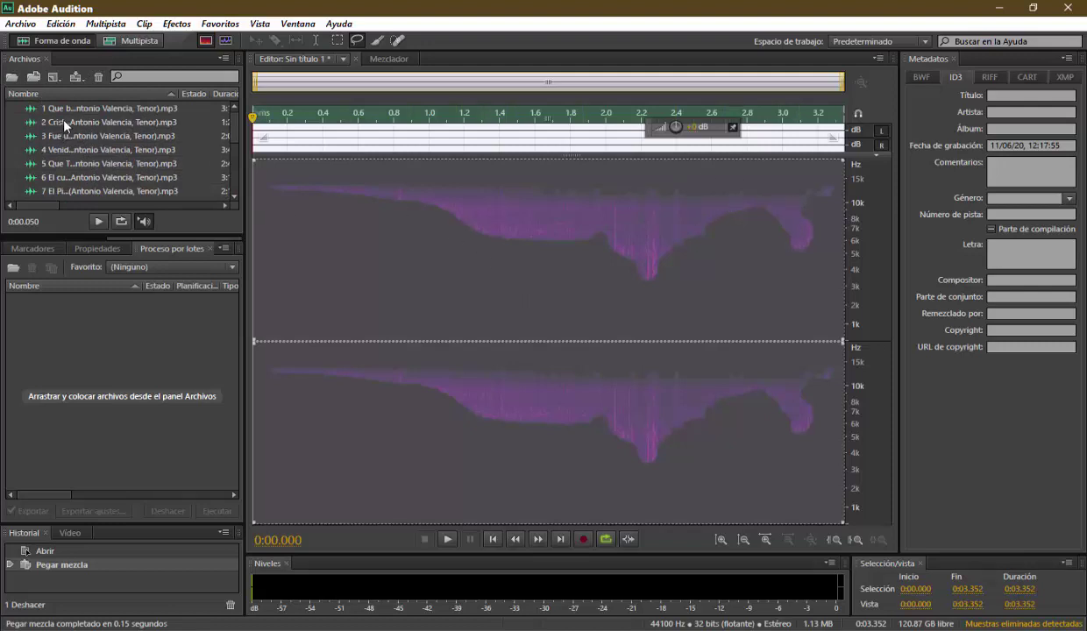
pyautogui.scroll(-4, 106, 145)
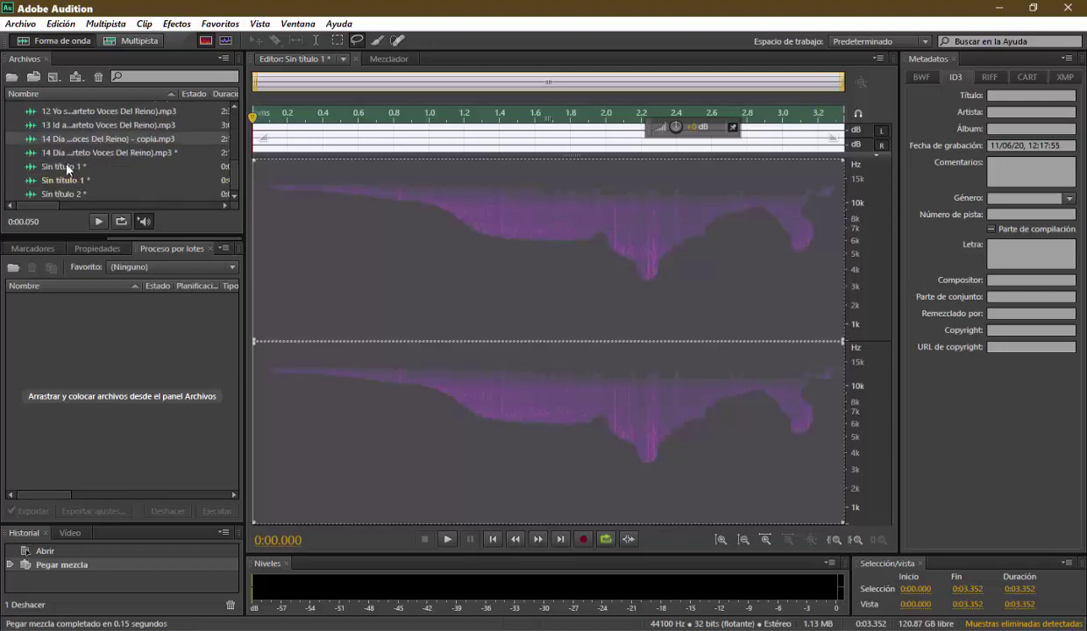
pyautogui.doubleClick(67, 168)
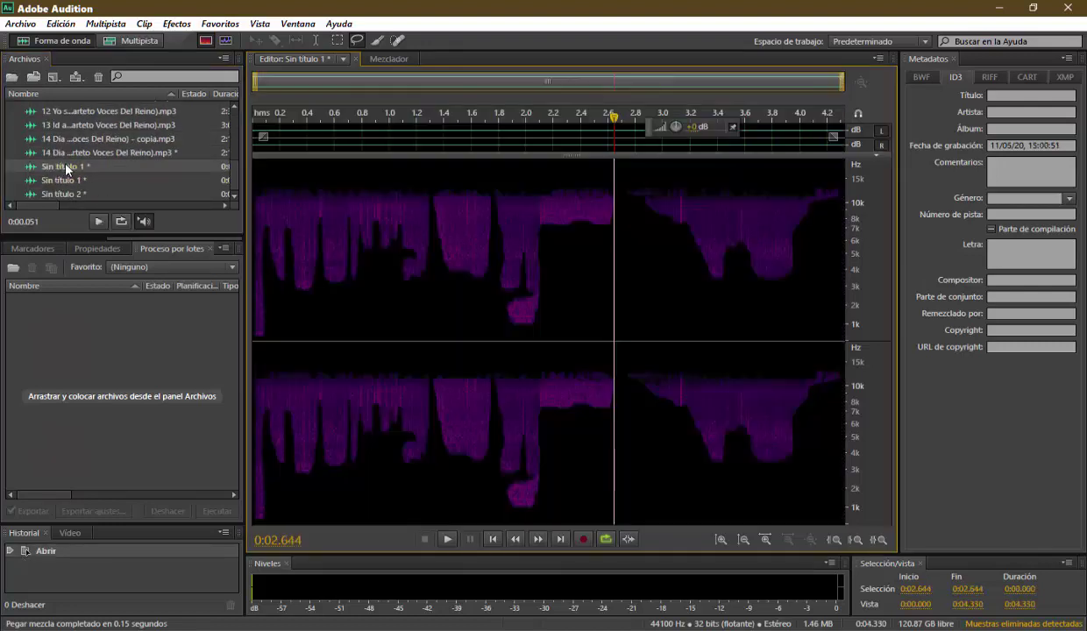
pyautogui.hotkey('ctrl', 'a')
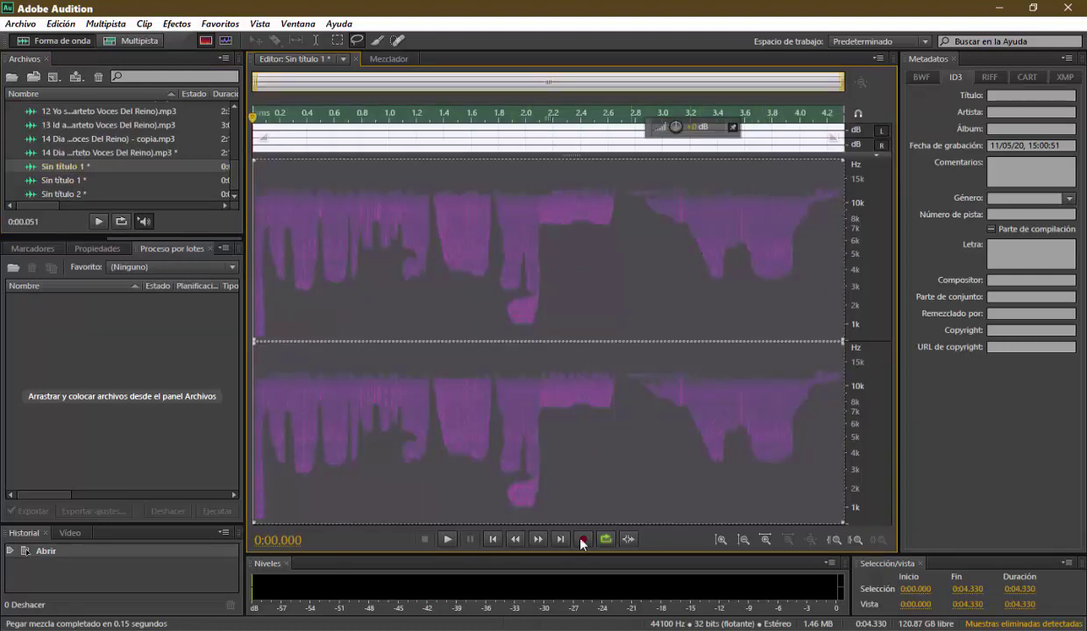
pyautogui.click(448, 539)
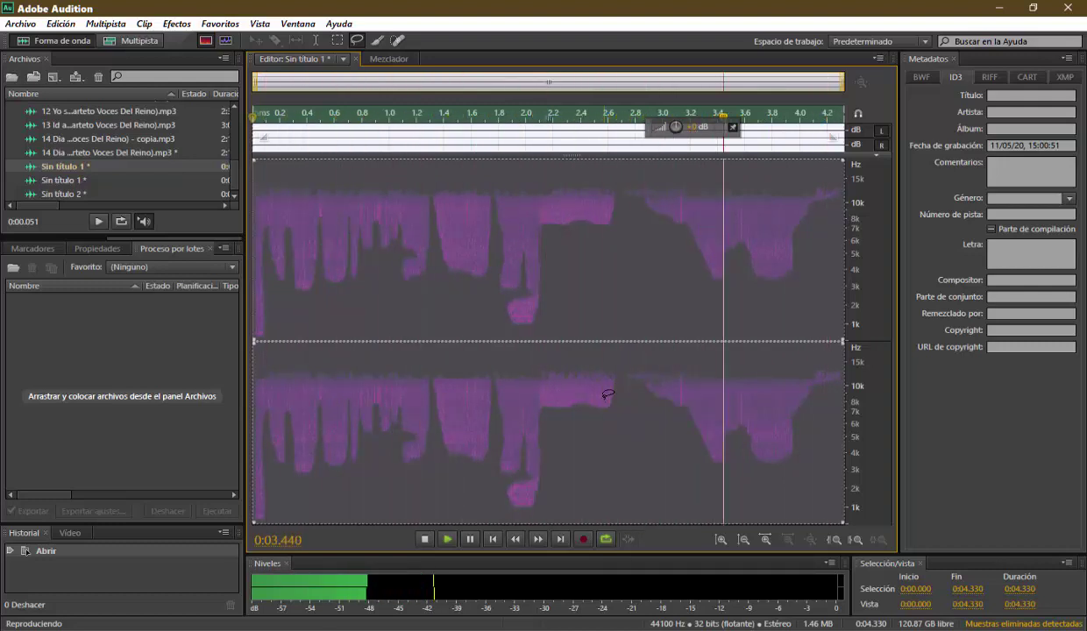
pyautogui.click(427, 539)
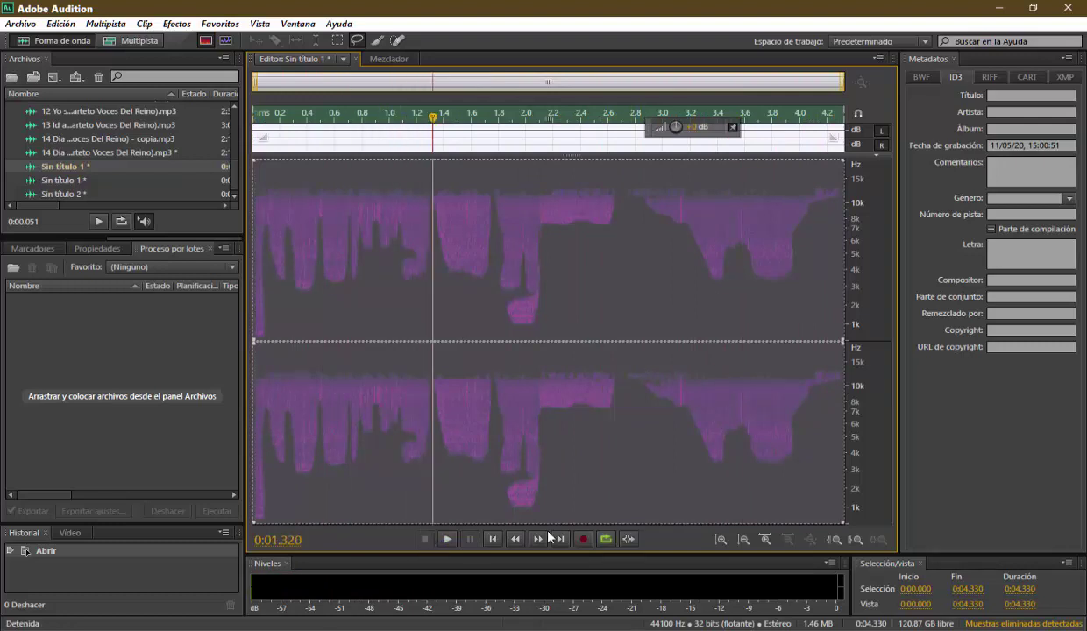
# Step: View the full original 14 Dia feliz file, return to its copia version at full length and select all its audio
pyautogui.doubleClick(102, 153)
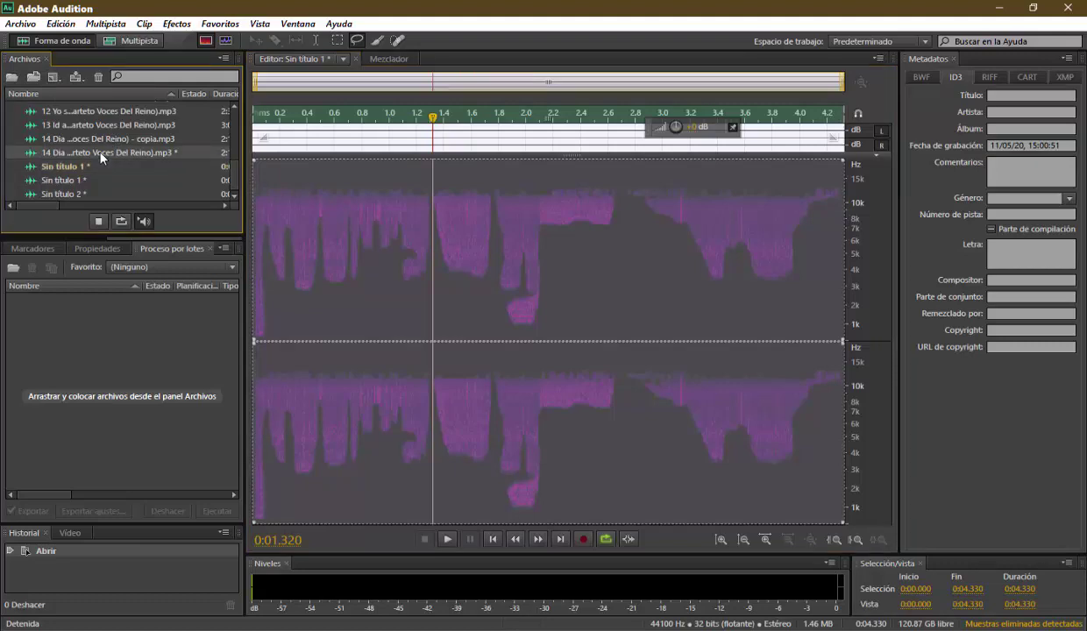
pyautogui.press('\\')
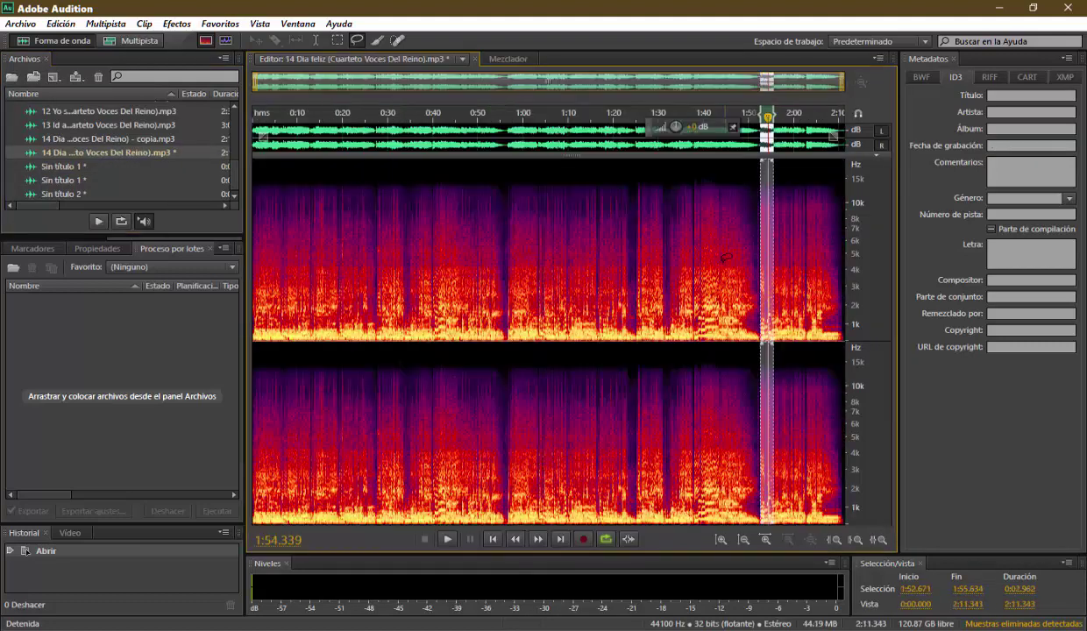
pyautogui.doubleClick(65, 138)
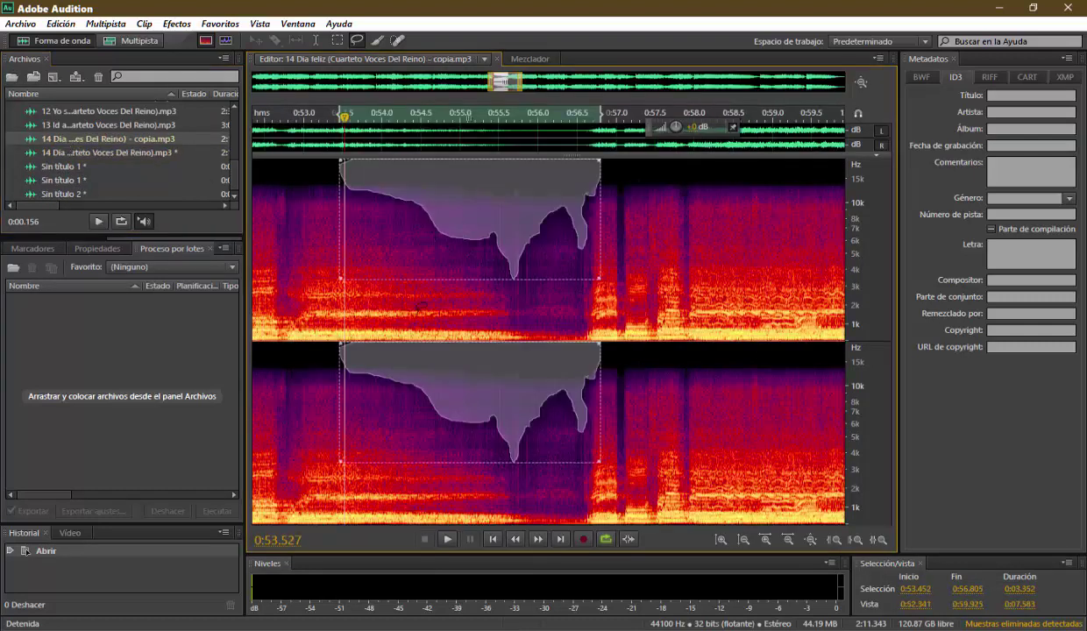
pyautogui.press('\\')
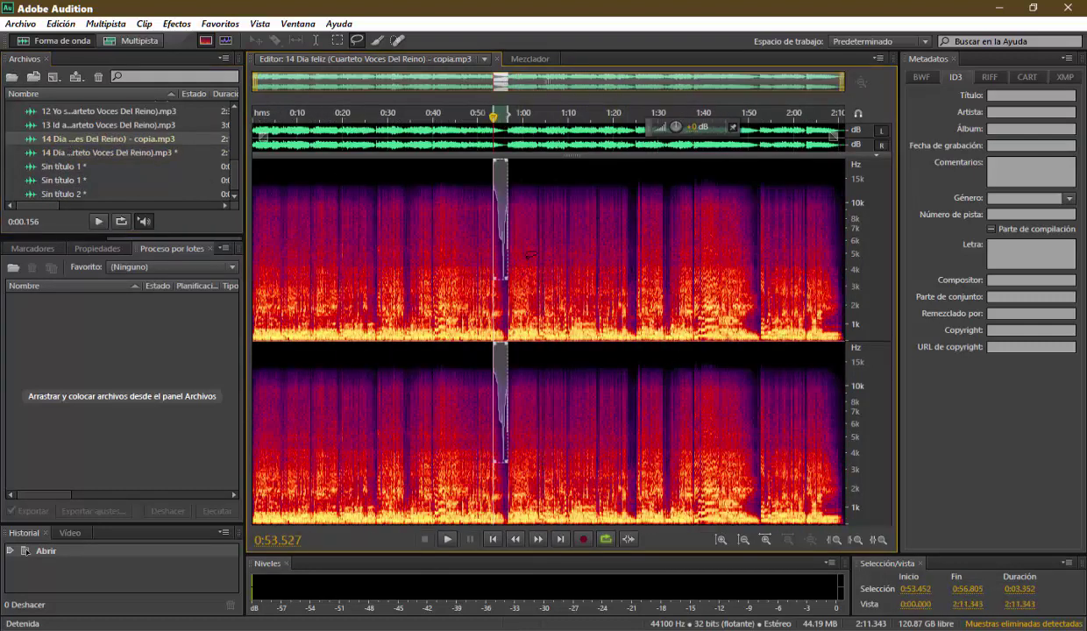
pyautogui.hotkey('ctrl', 'a')
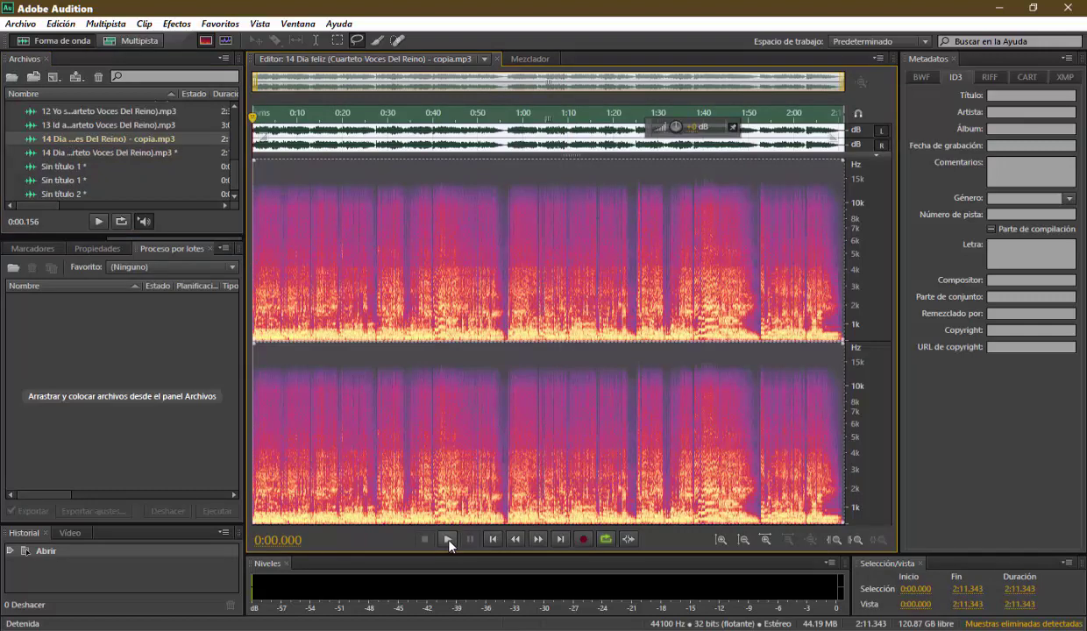
# Step: Listen to the opening of the song copy in two passes and return the playhead to the start
pyautogui.click(448, 540)
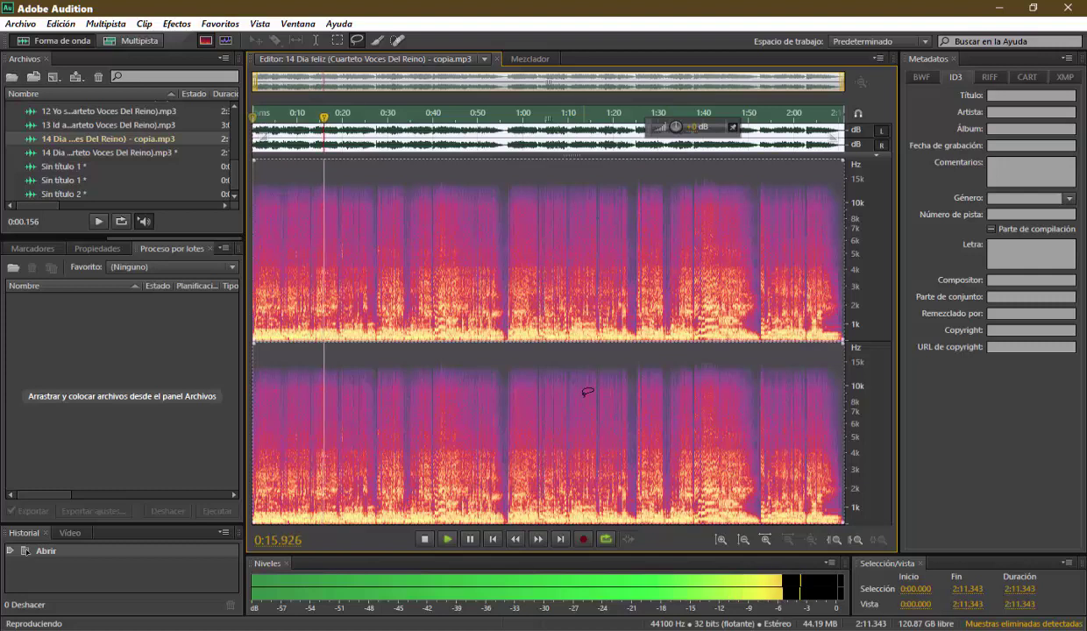
pyautogui.click(422, 540)
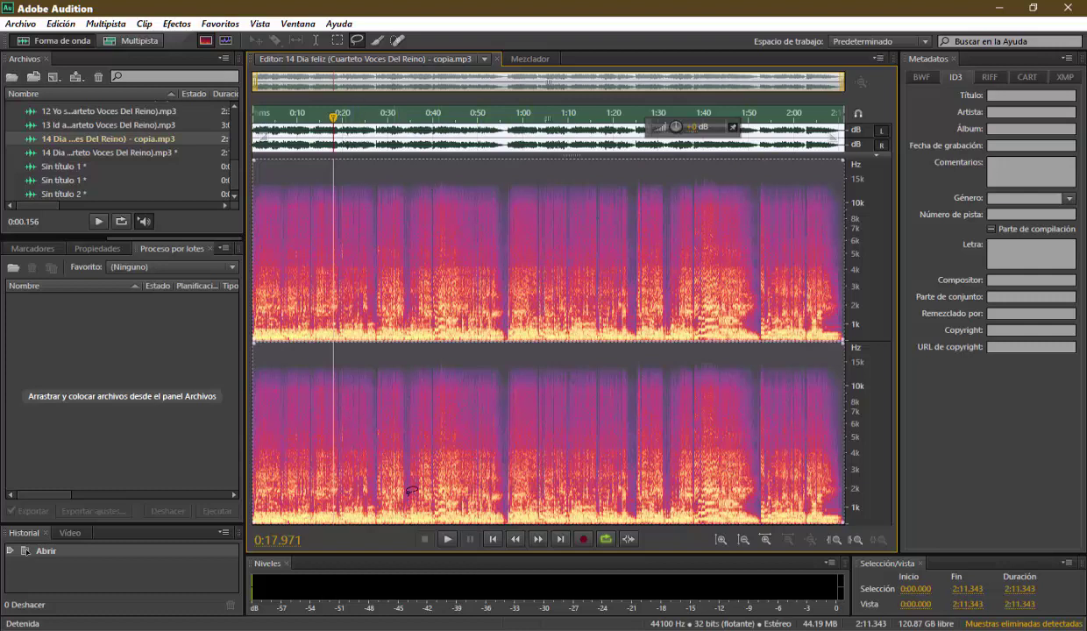
pyautogui.click(448, 540)
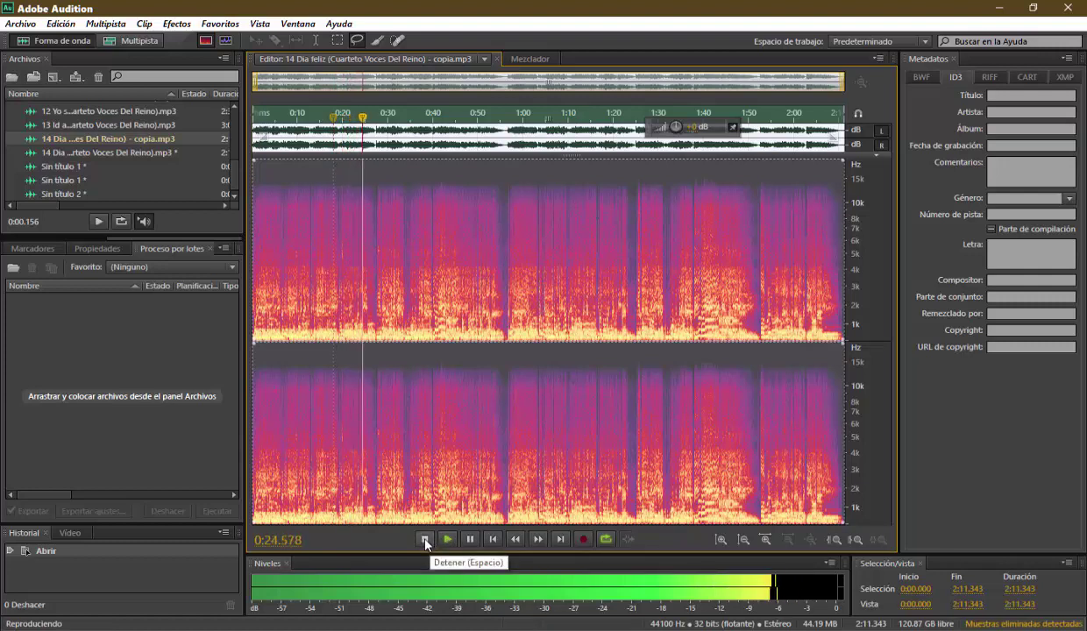
pyautogui.click(425, 540)
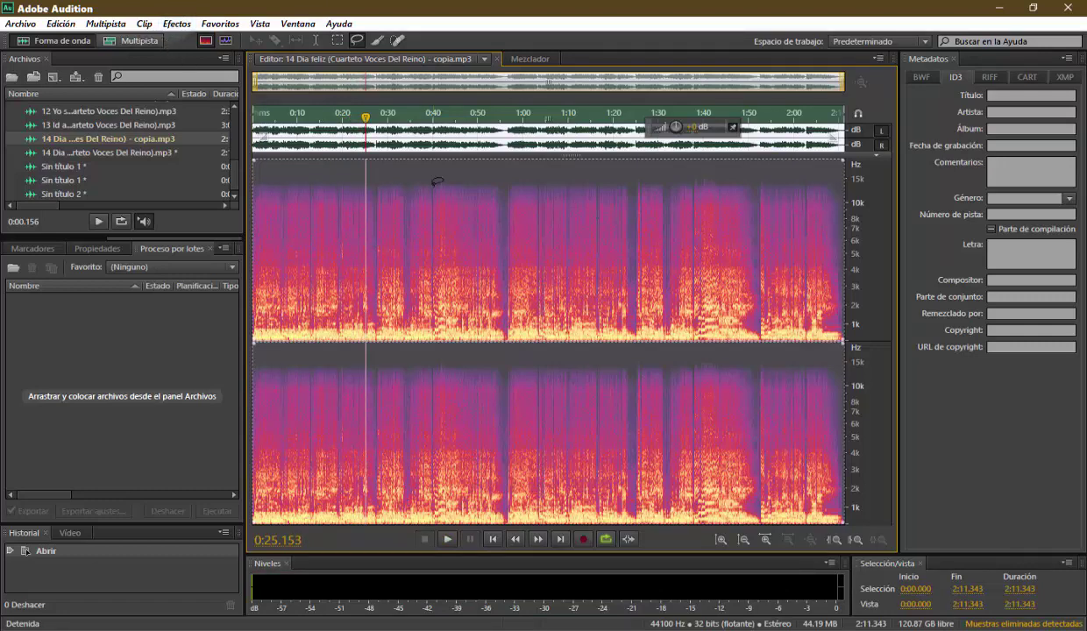
pyautogui.press('Home')
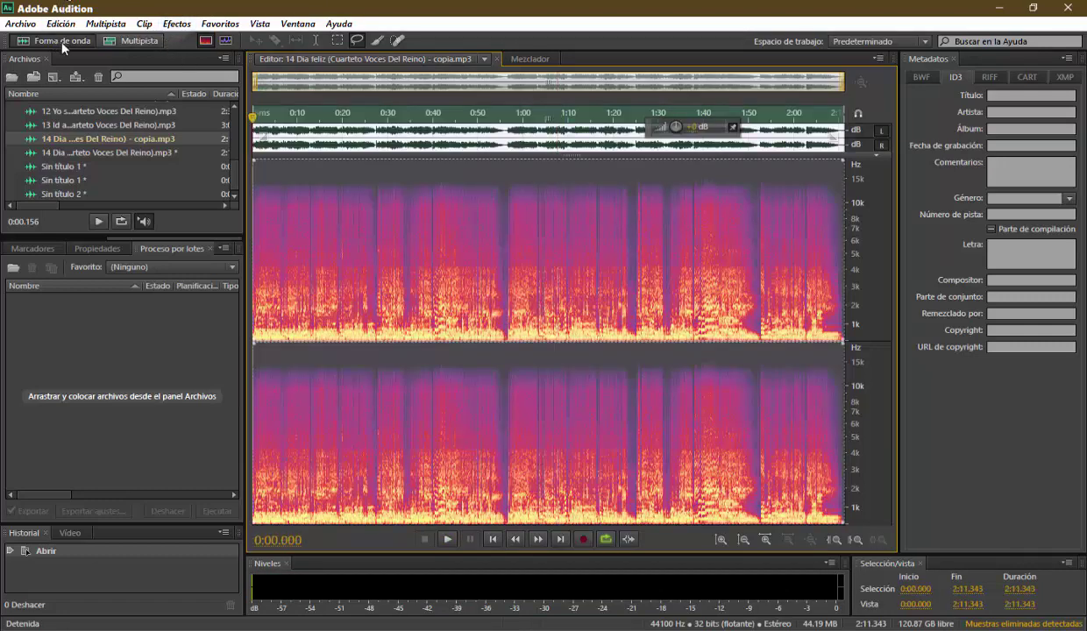
# Step: Look through the untitled noise files and open the first Sin título 1 with the collected fragments
pyautogui.click(178, 25)
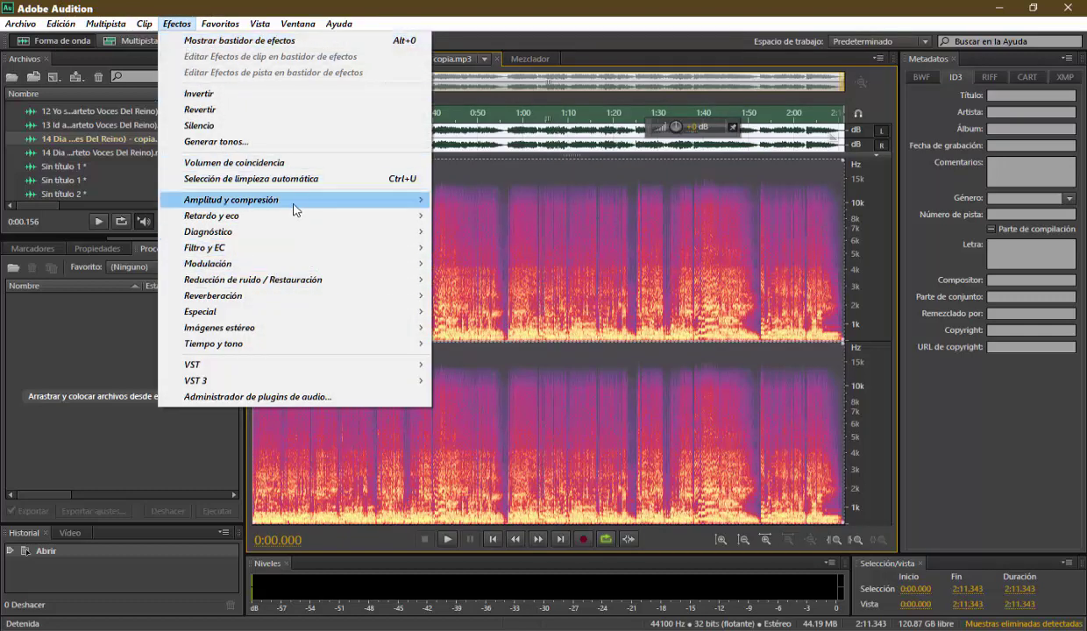
pyautogui.moveTo(297, 208)
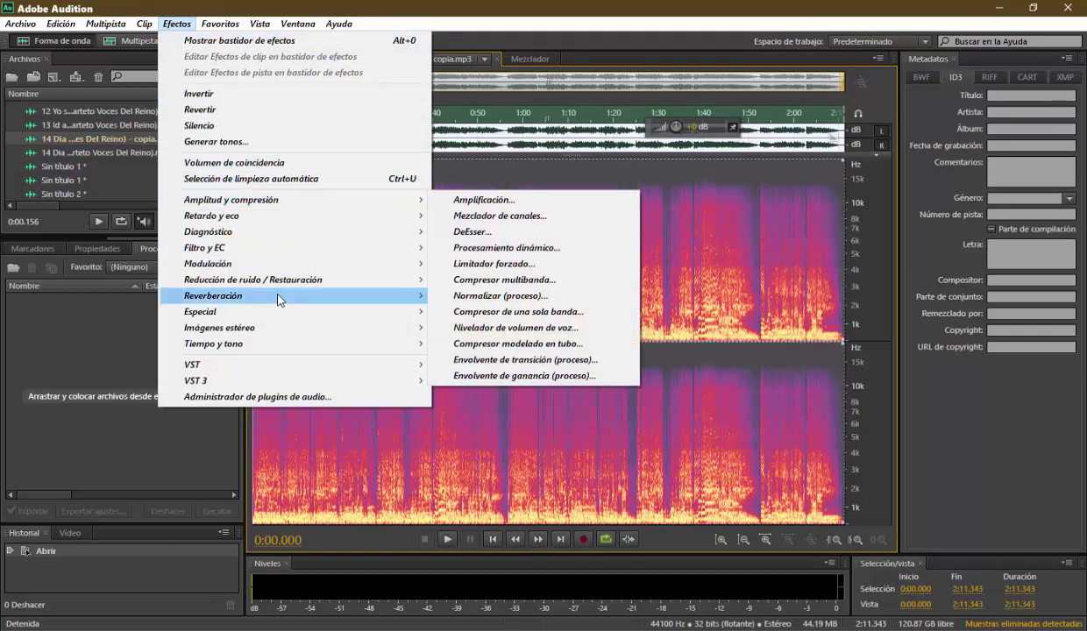
pyautogui.click(78, 173)
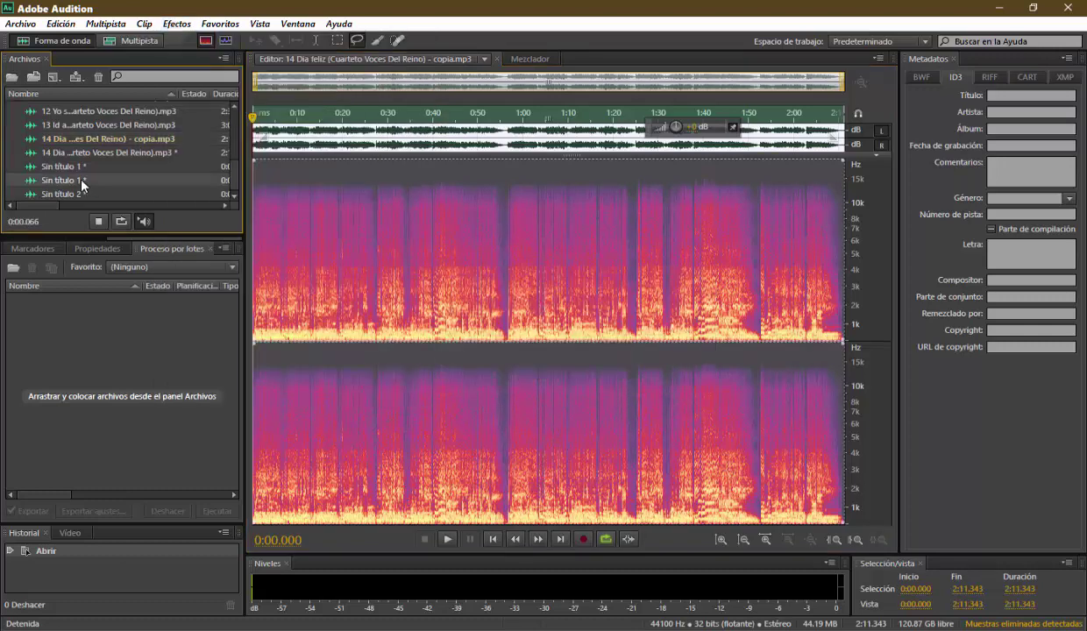
pyautogui.doubleClick(78, 173)
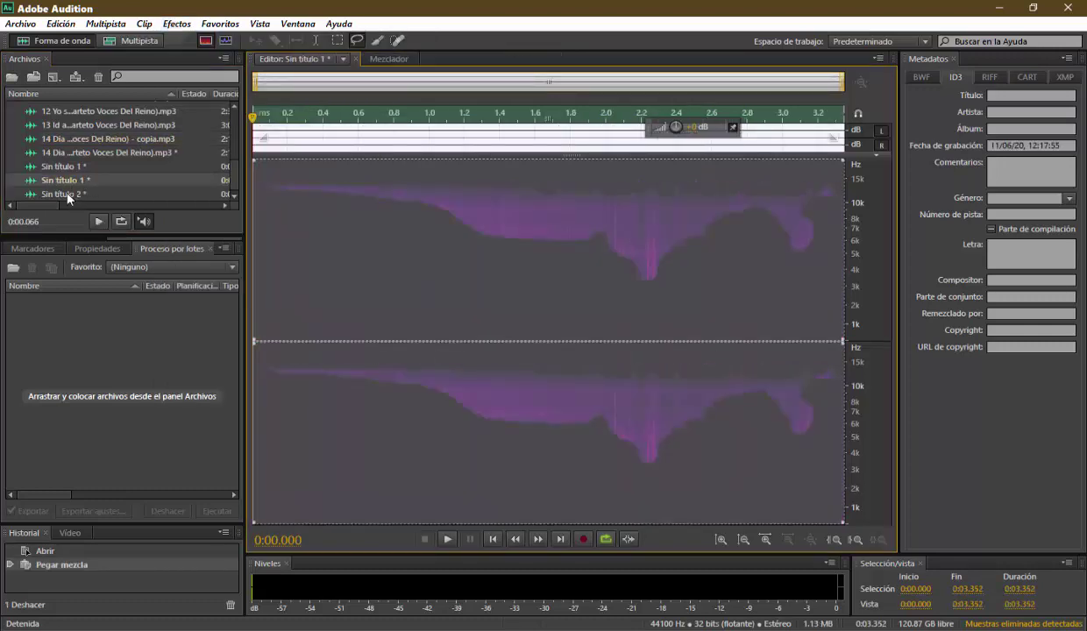
pyautogui.doubleClick(67, 194)
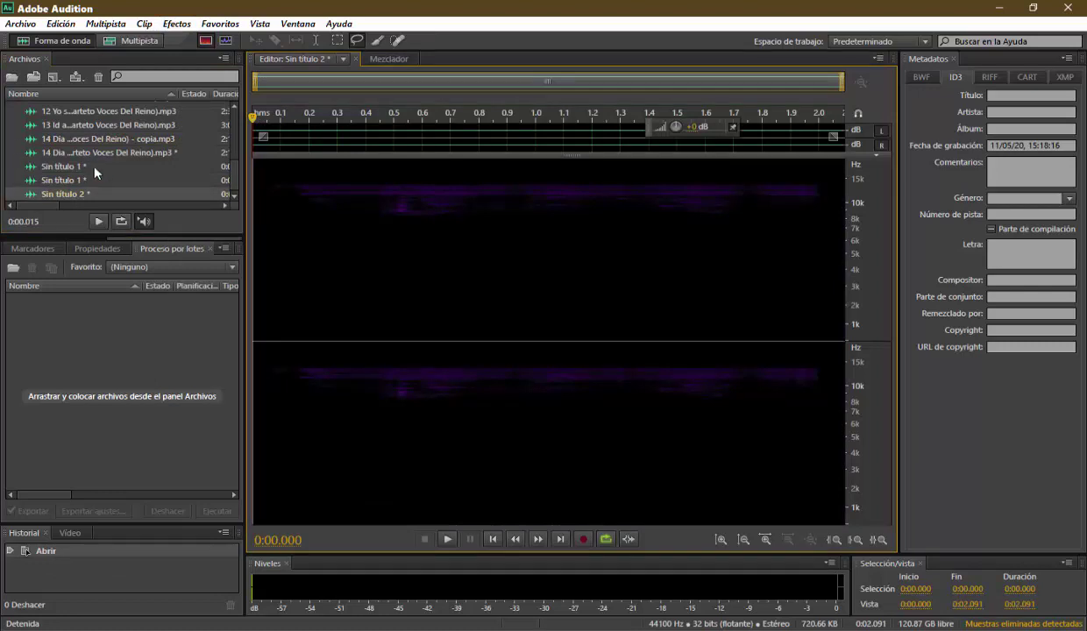
pyautogui.doubleClick(137, 168)
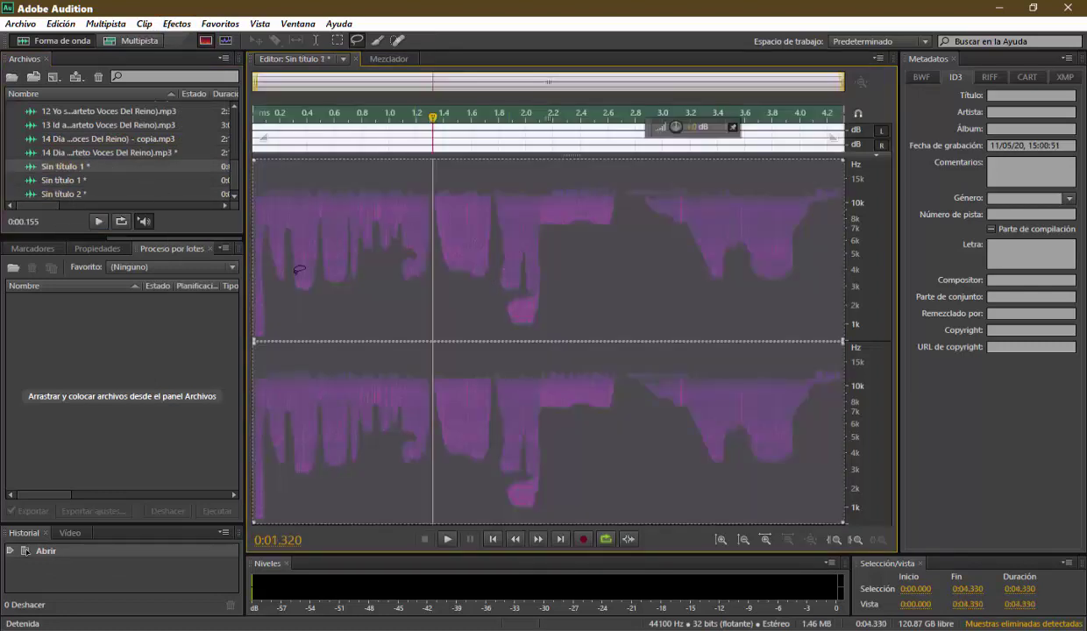
# Step: Capture a noise print from the selected fragments in Sin título 1
pyautogui.click(168, 24)
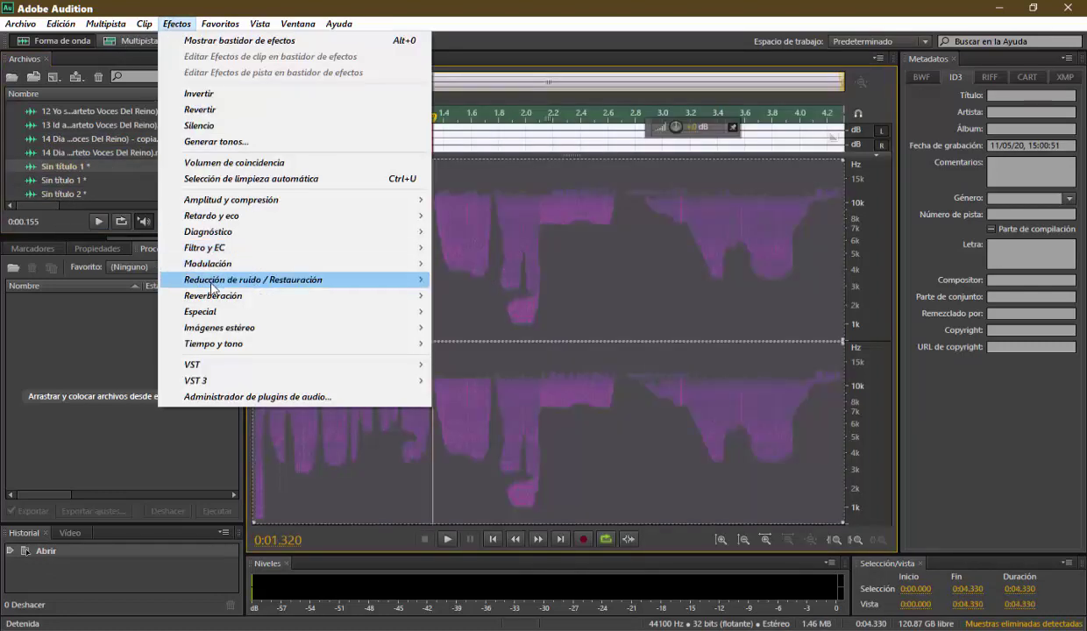
pyautogui.moveTo(213, 287)
pyautogui.click(500, 279)
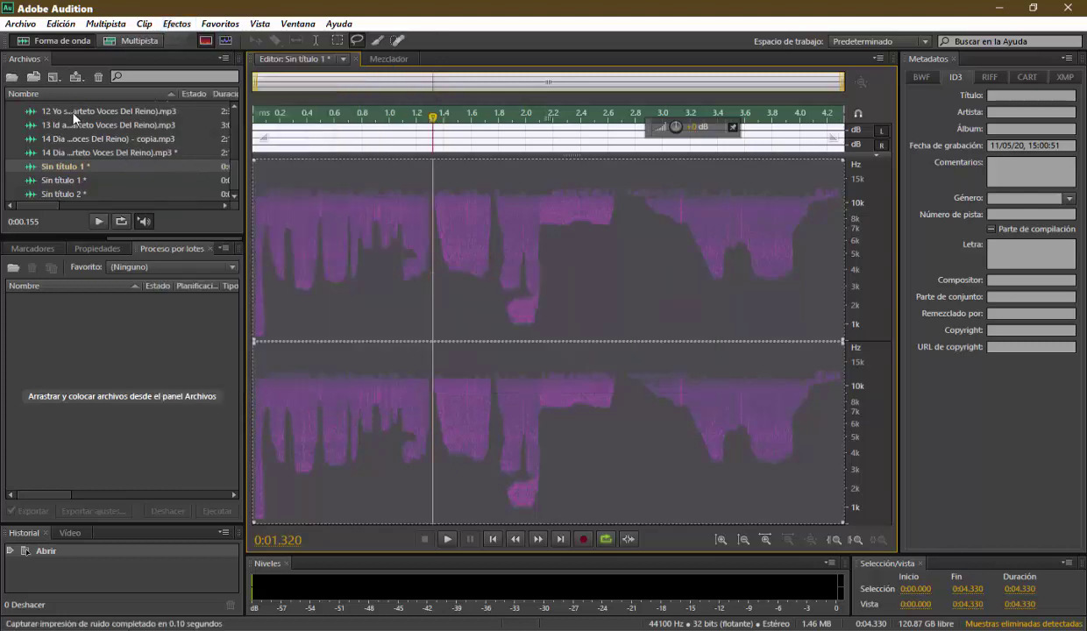
# Step: Return to the 14 Dia feliz copia file, start the Noise Reduction process and set Reducir en to 40.2 dB
pyautogui.scroll(1, 75, 118)
pyautogui.scroll(-1, 119, 119)
pyautogui.doubleClick(105, 136)
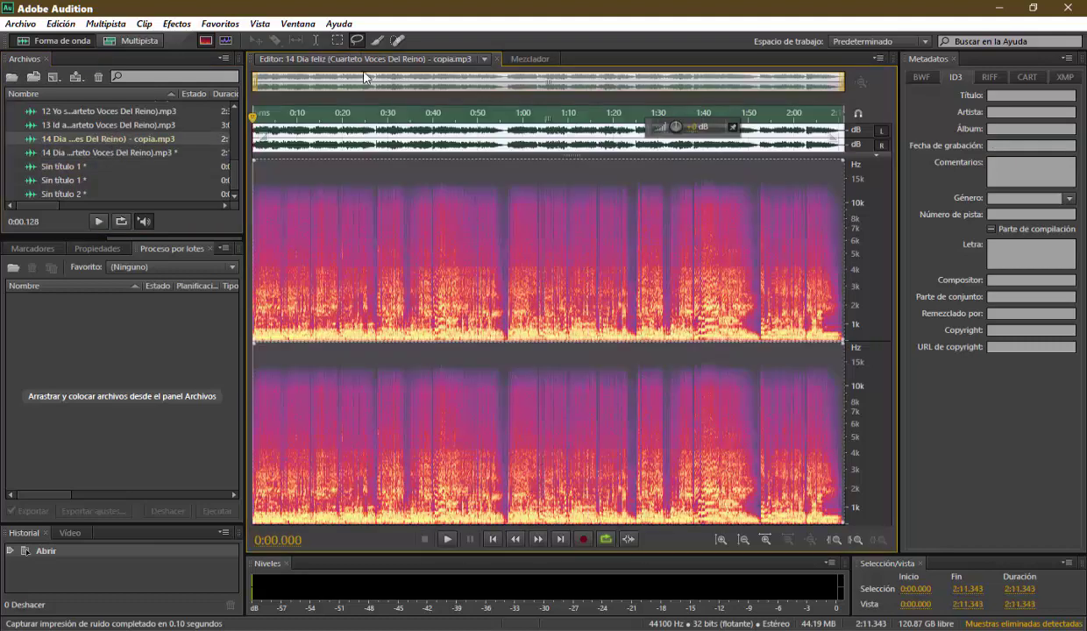
pyautogui.click(176, 24)
pyautogui.moveTo(271, 280)
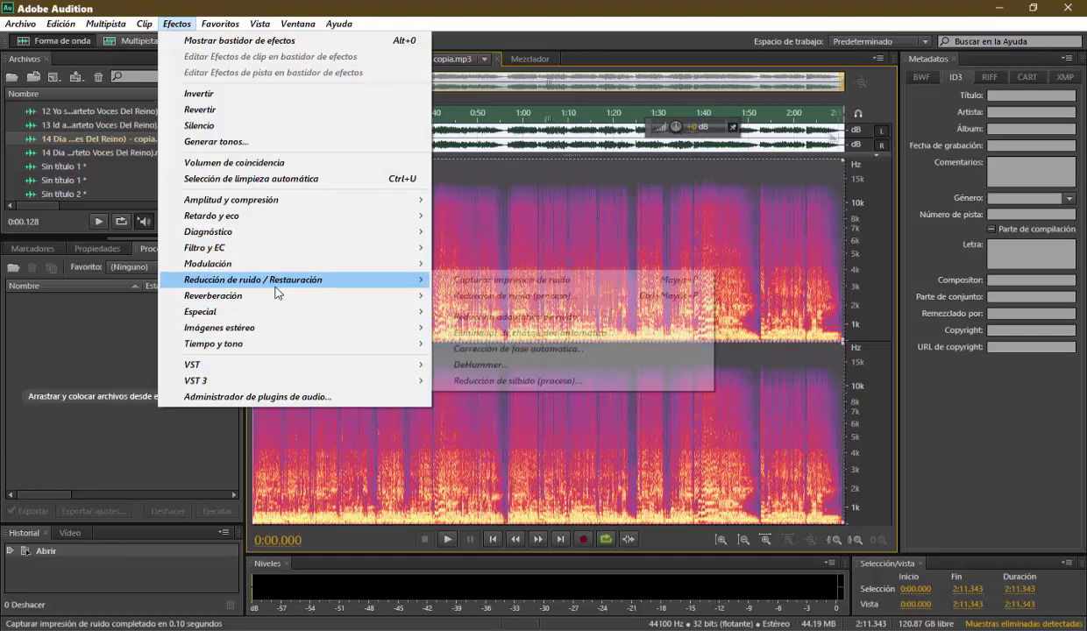
pyautogui.click(522, 298)
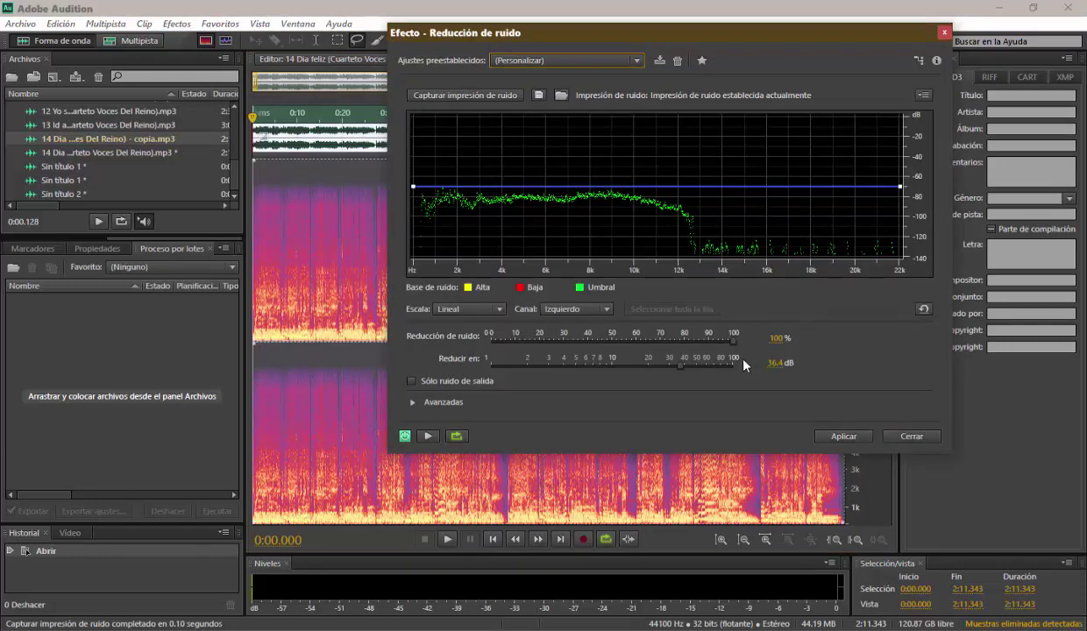
pyautogui.moveTo(681, 369); pyautogui.dragTo(685, 369)
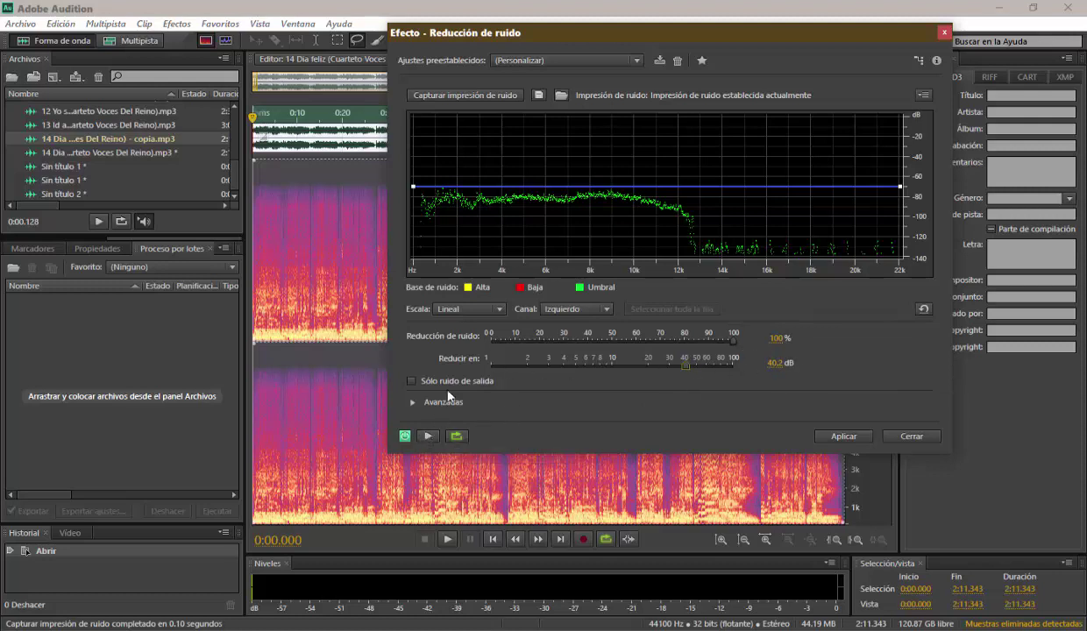
# Step: Preview the noise reduction from the start of the song, briefly bypassing the effect to compare
pyautogui.click(429, 437)
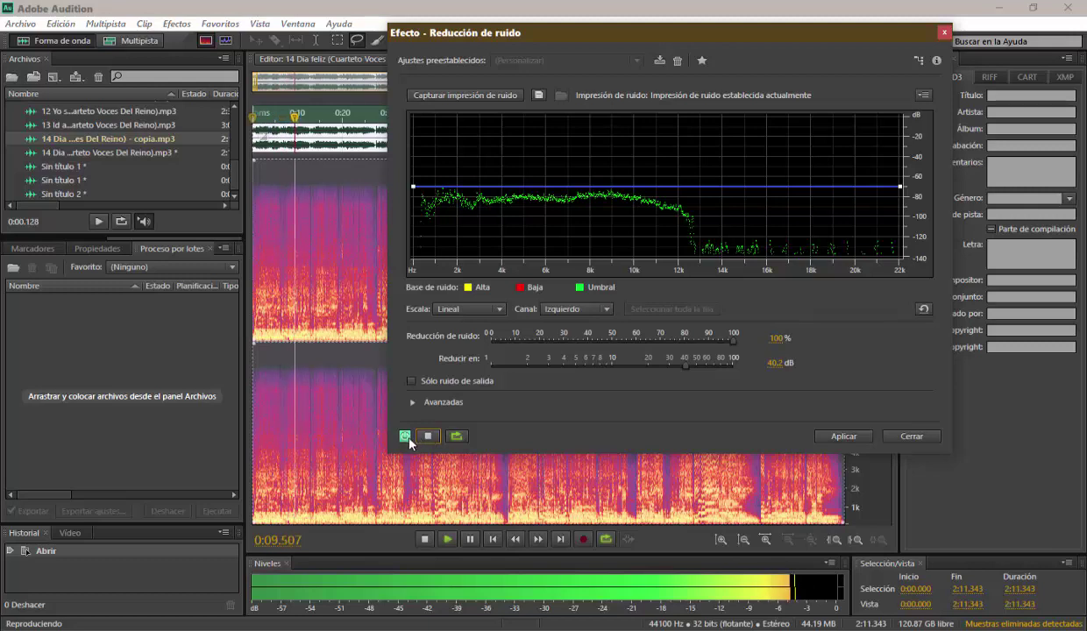
pyautogui.click(405, 438)
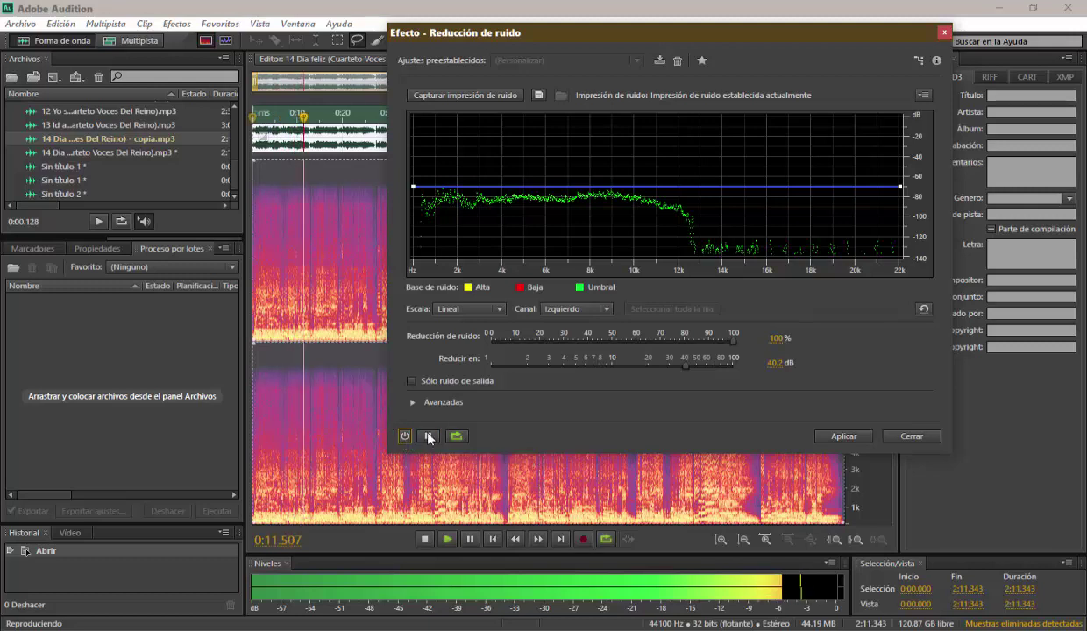
pyautogui.click(405, 438)
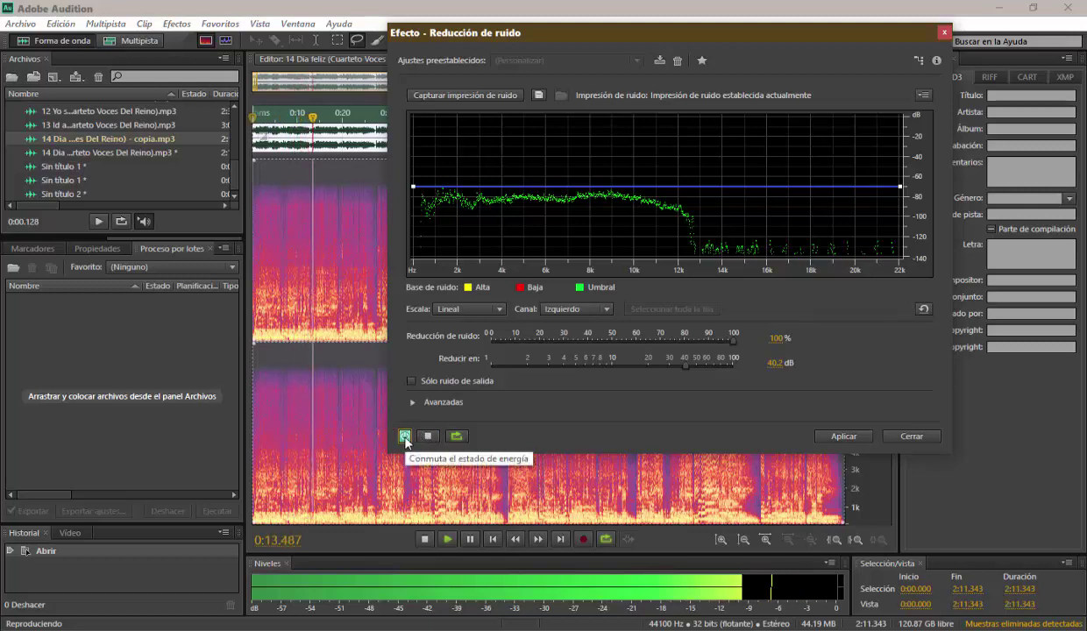
pyautogui.click(428, 436)
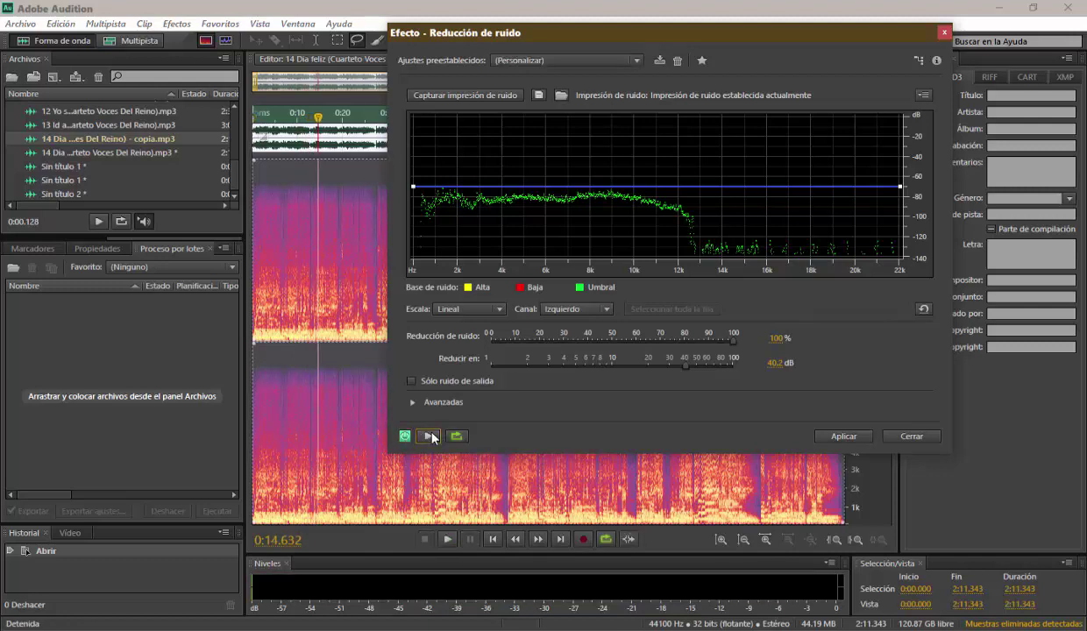
pyautogui.click(428, 436)
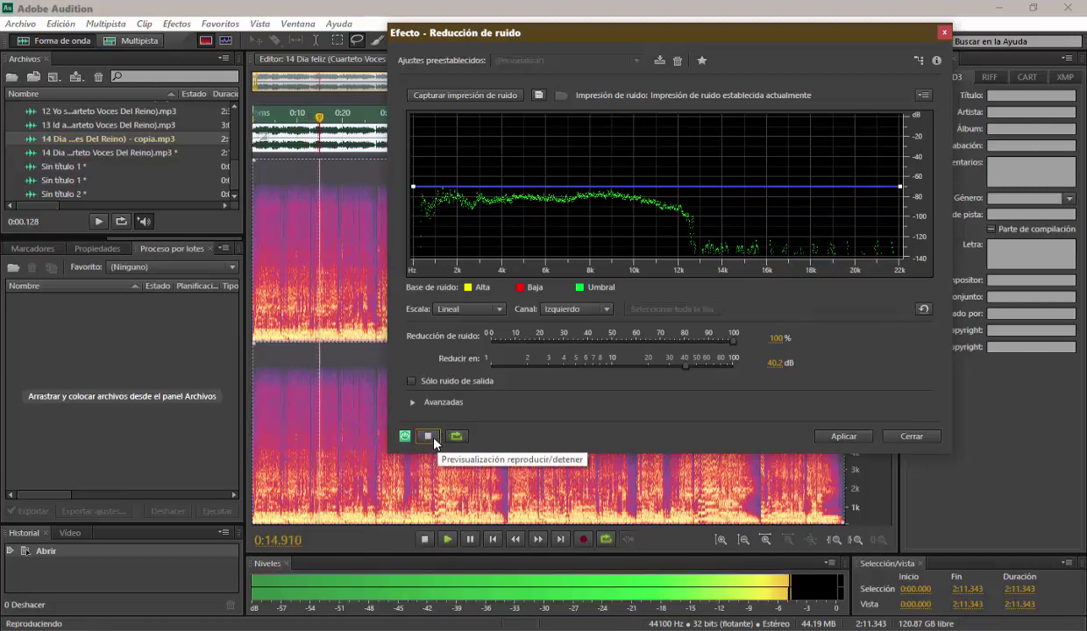
pyautogui.click(429, 437)
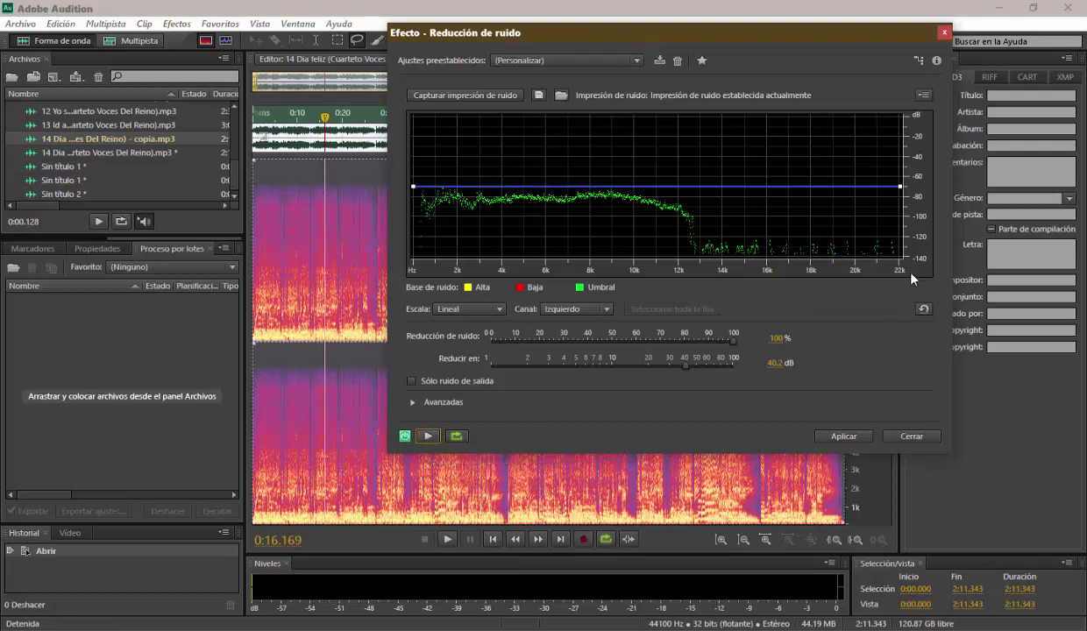
# Step: Continue the preview from about 0:16 with the effect bypassed, then switch it back on during a second pass
pyautogui.click(406, 437)
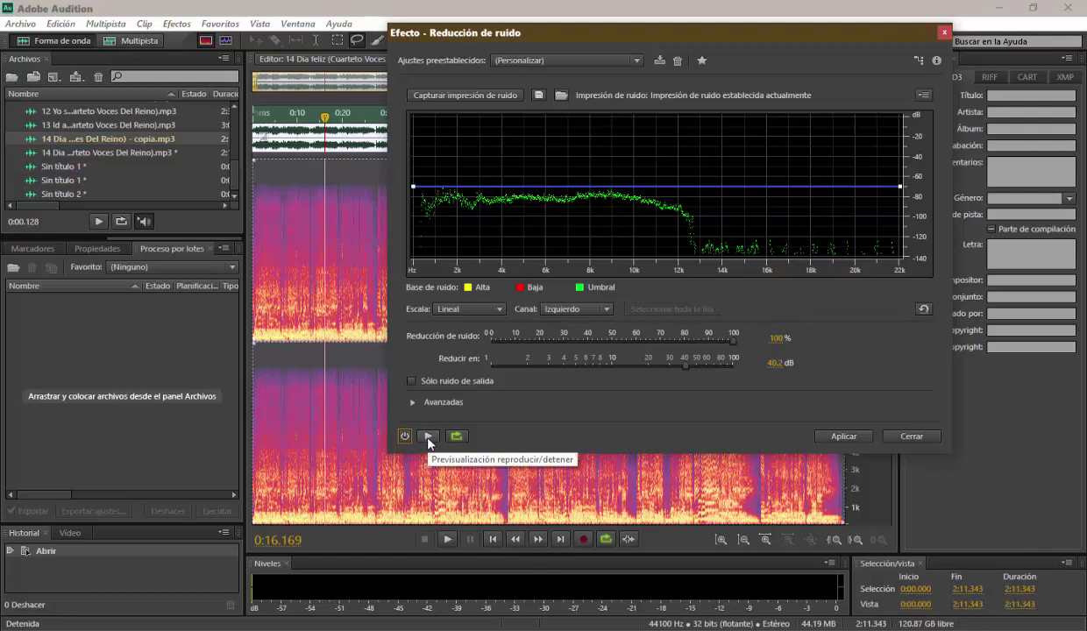
pyautogui.click(429, 437)
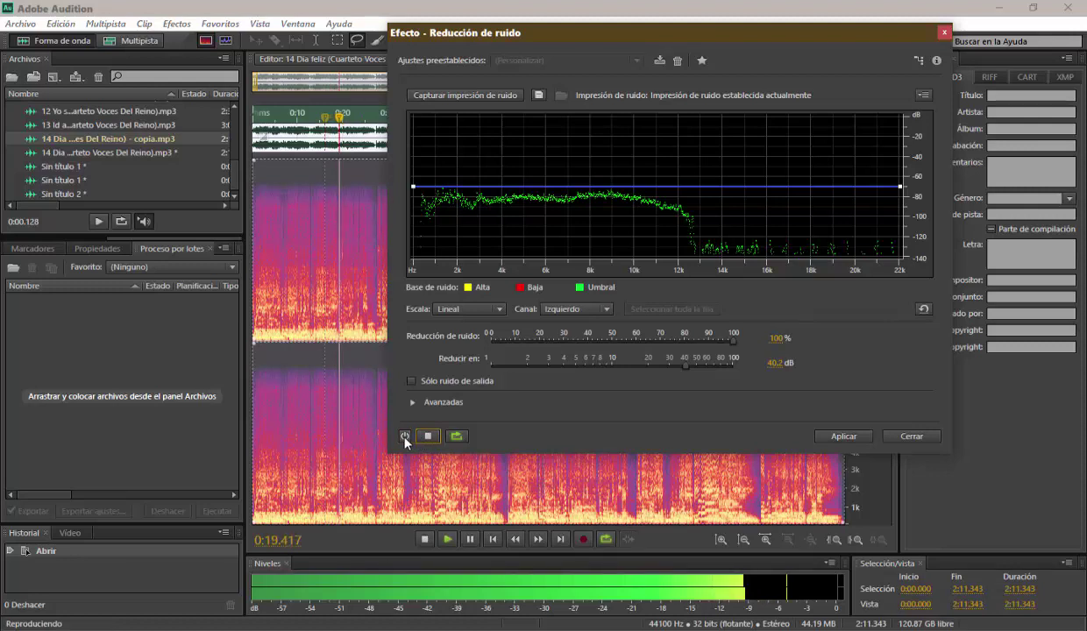
pyautogui.click(426, 438)
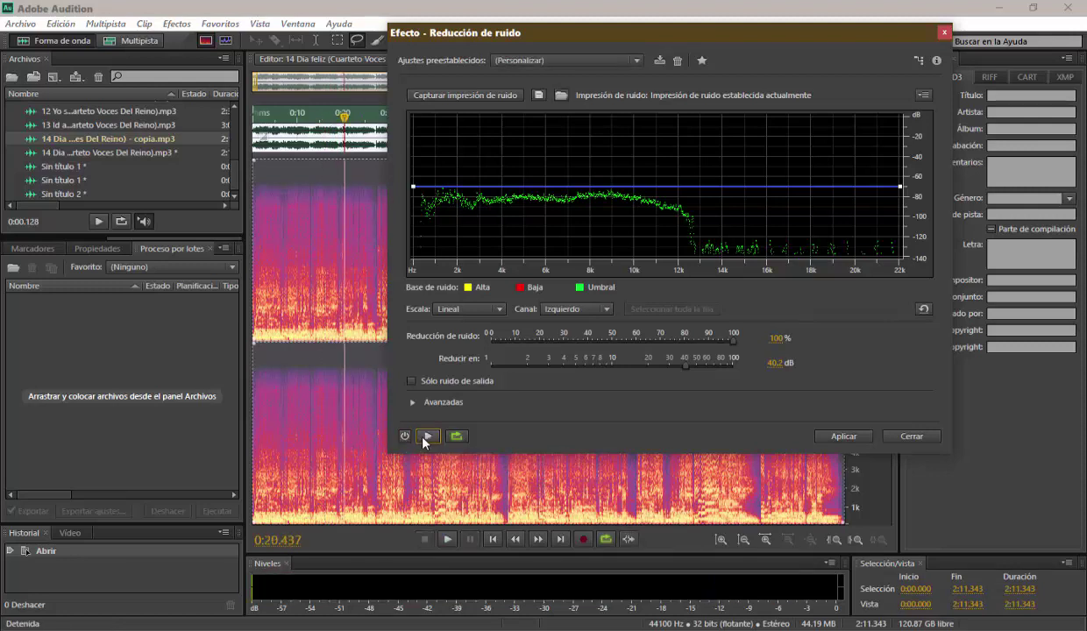
pyautogui.click(424, 437)
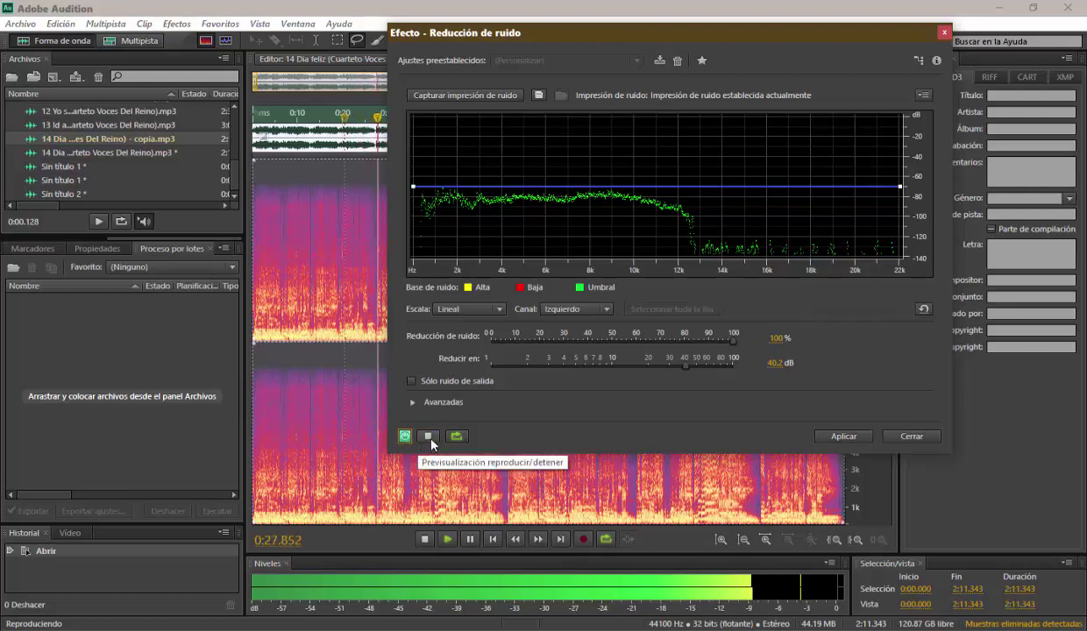
pyautogui.click(429, 437)
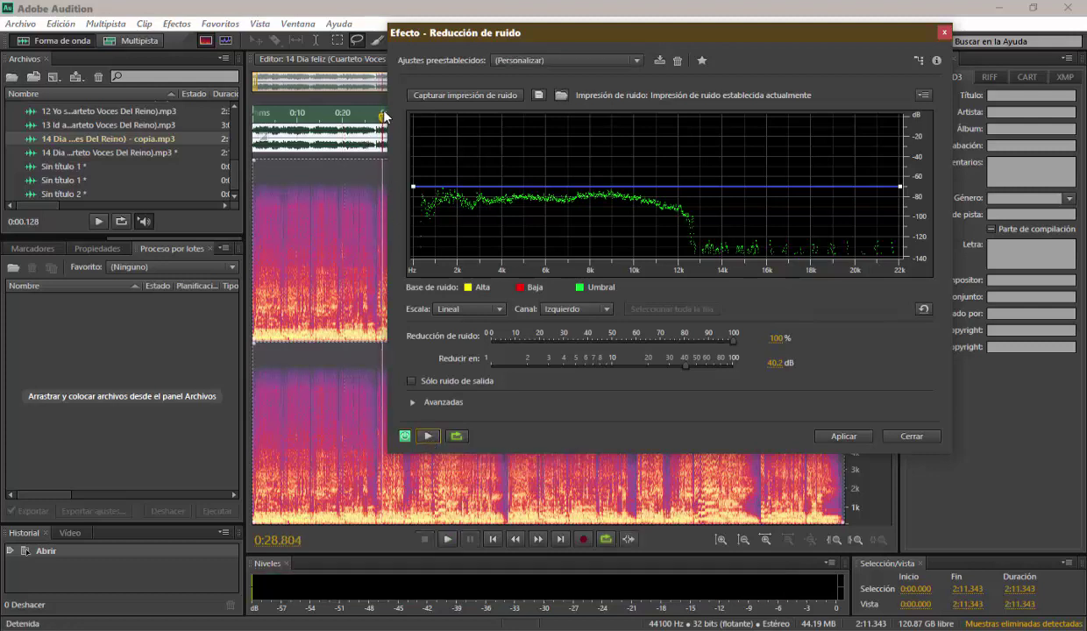
# Step: Compare the bypassed and processed sound from about 0:27, then apply the noise reduction to the whole song
pyautogui.moveTo(383, 116)
pyautogui.mouseDown()
pyautogui.moveTo(376, 140)
pyautogui.moveTo(374, 117)
pyautogui.mouseUp()
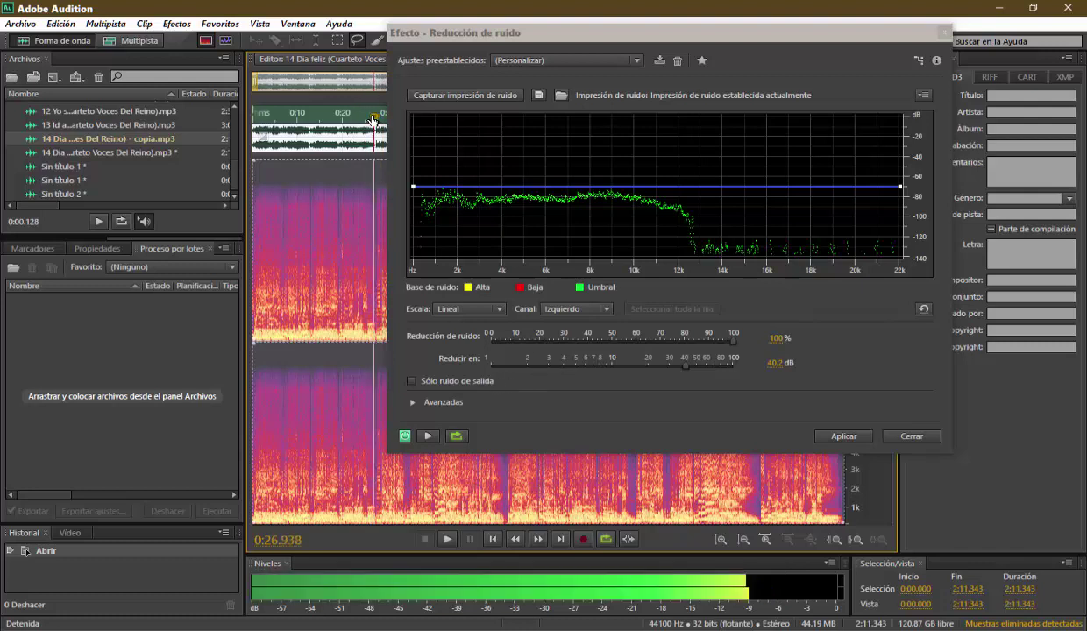
pyautogui.click(406, 435)
pyautogui.click(428, 436)
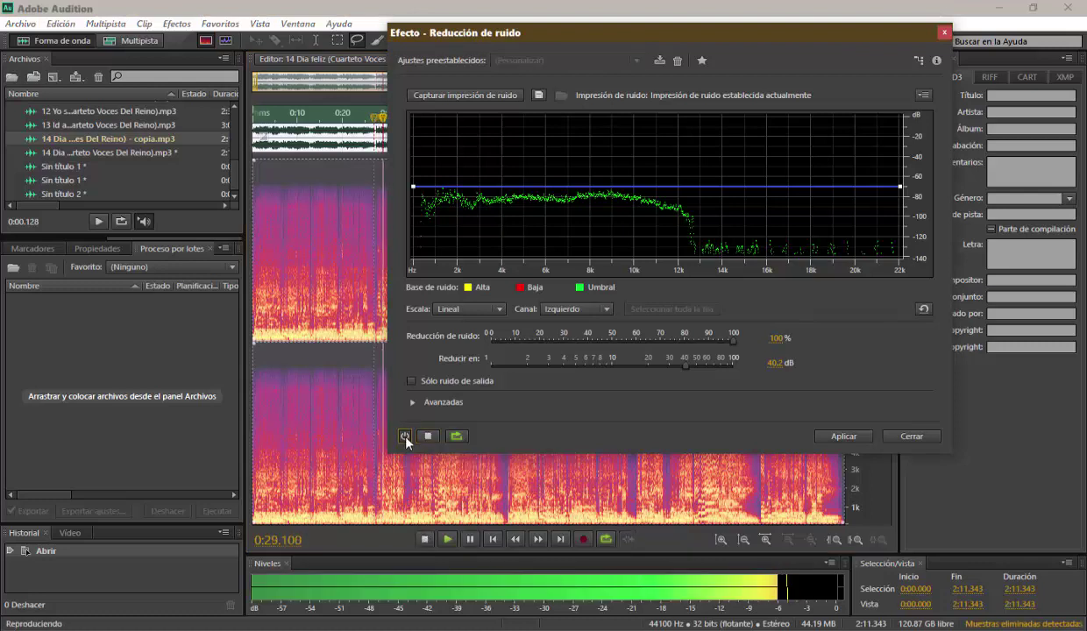
pyautogui.click(404, 435)
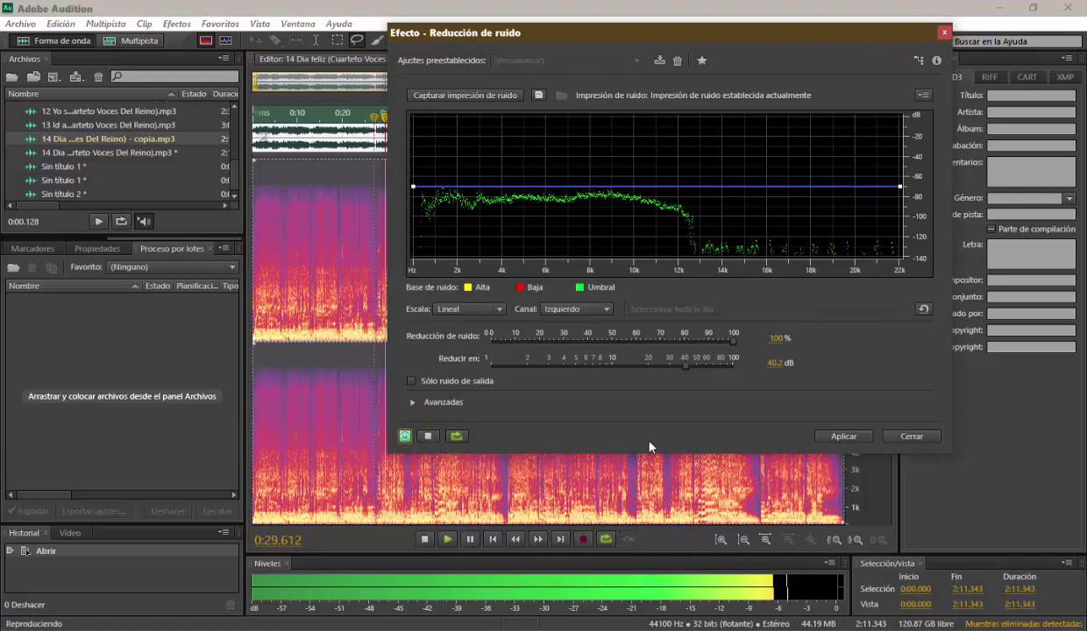
pyautogui.click(429, 437)
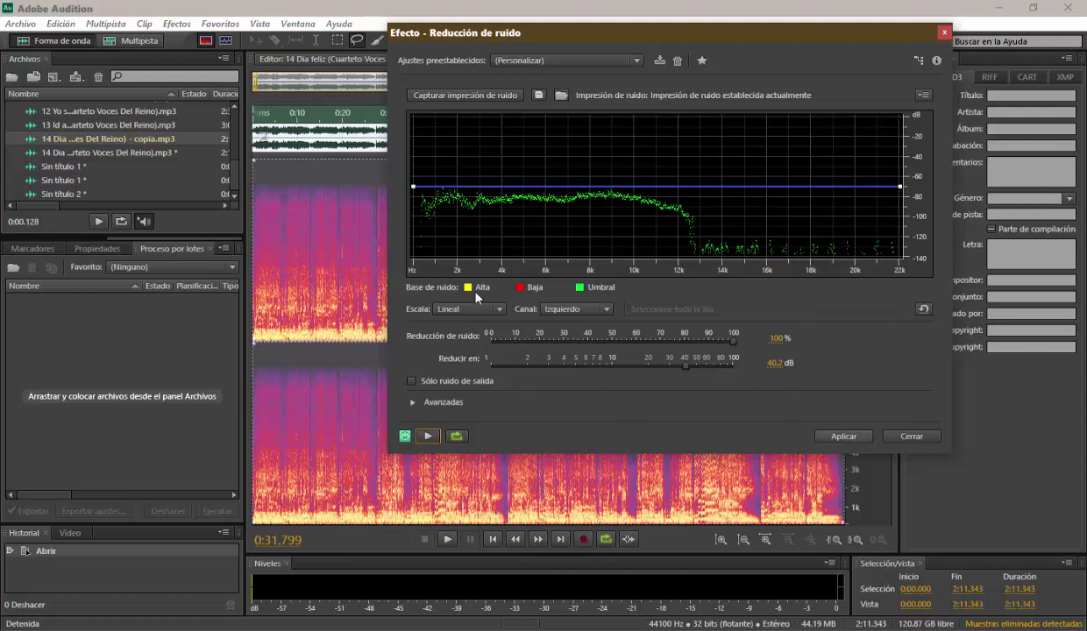
pyautogui.click(841, 435)
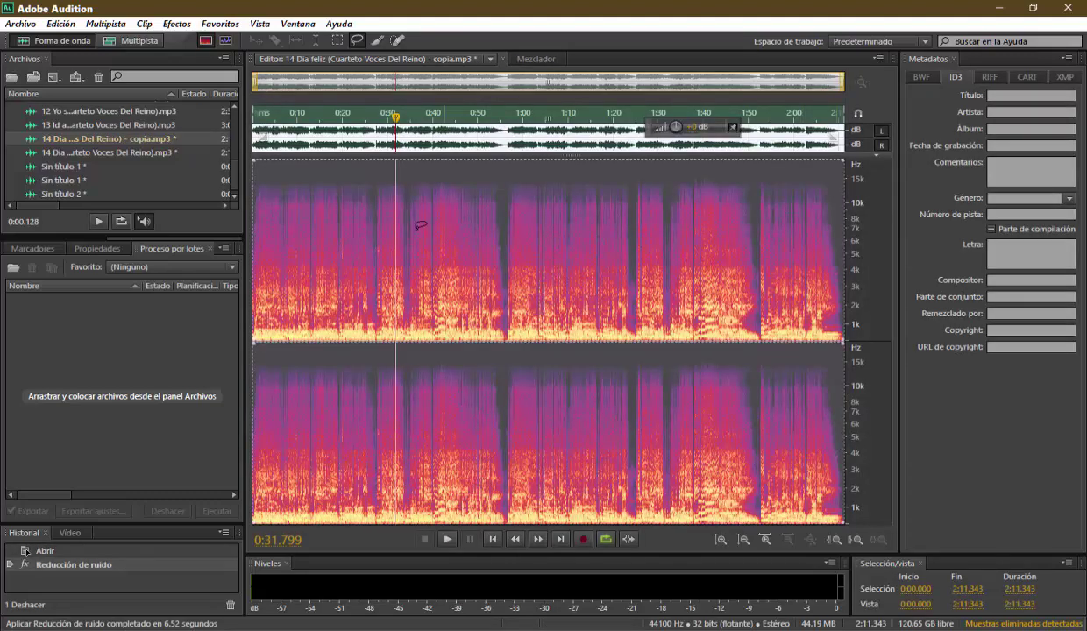
# Step: Listen to the processed song from about 0:32 to 0:43 while examining its spectrogram up close
pyautogui.scroll(5, 414, 199)
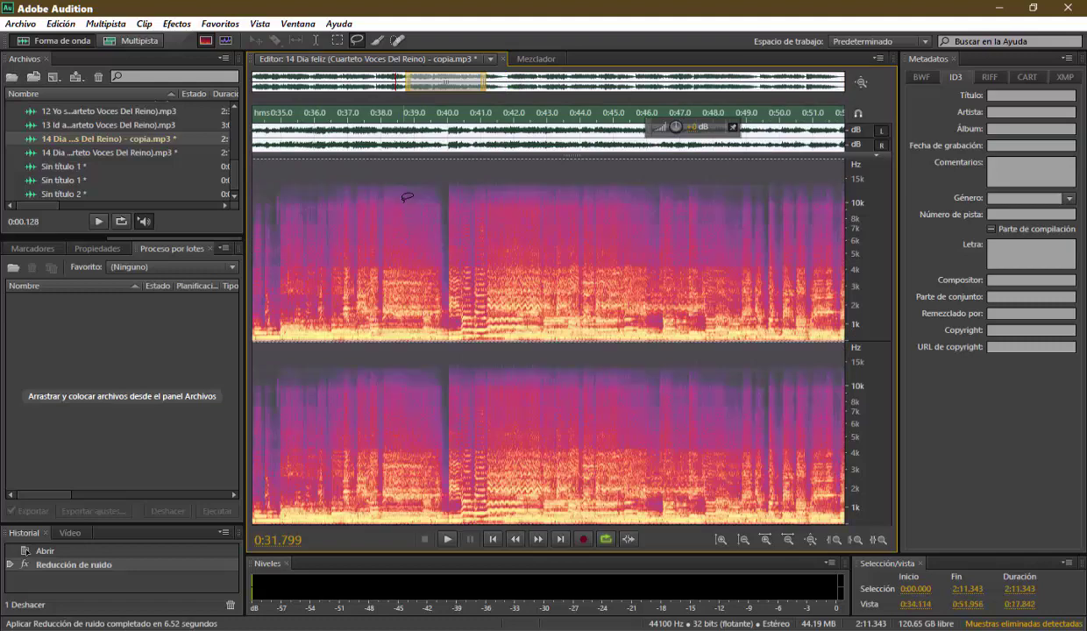
pyautogui.scroll(-3, 406, 198)
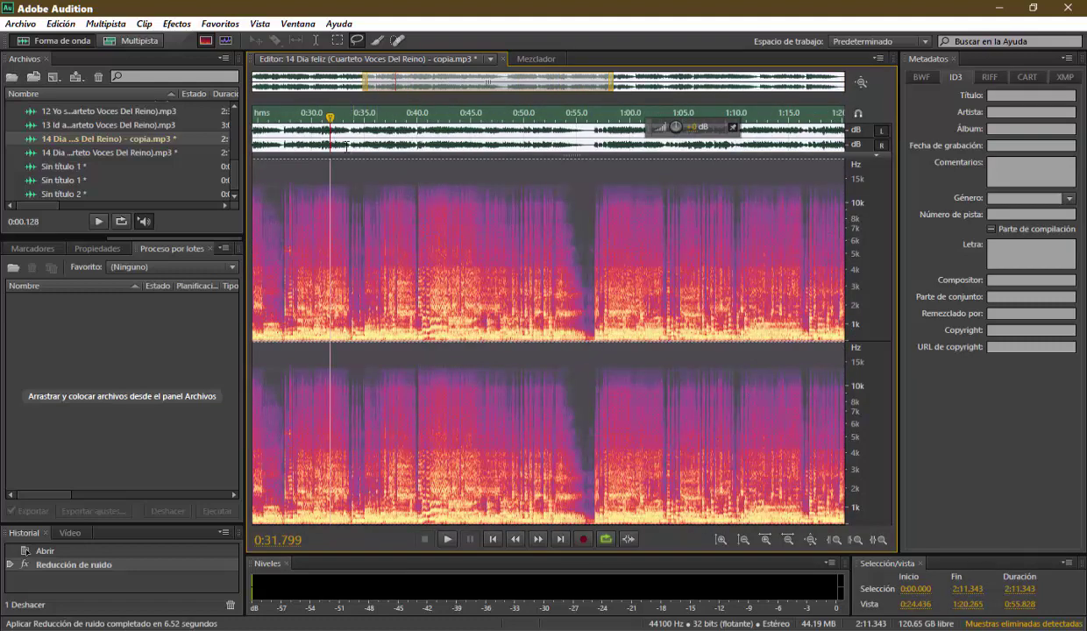
pyautogui.click(448, 540)
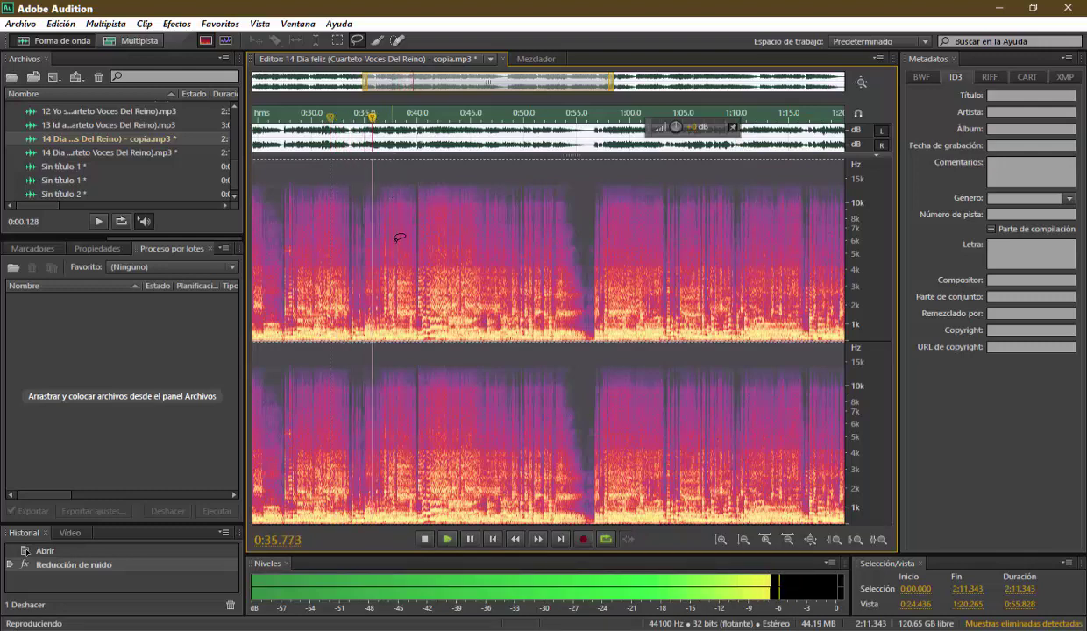
pyautogui.scroll(4, 391, 217)
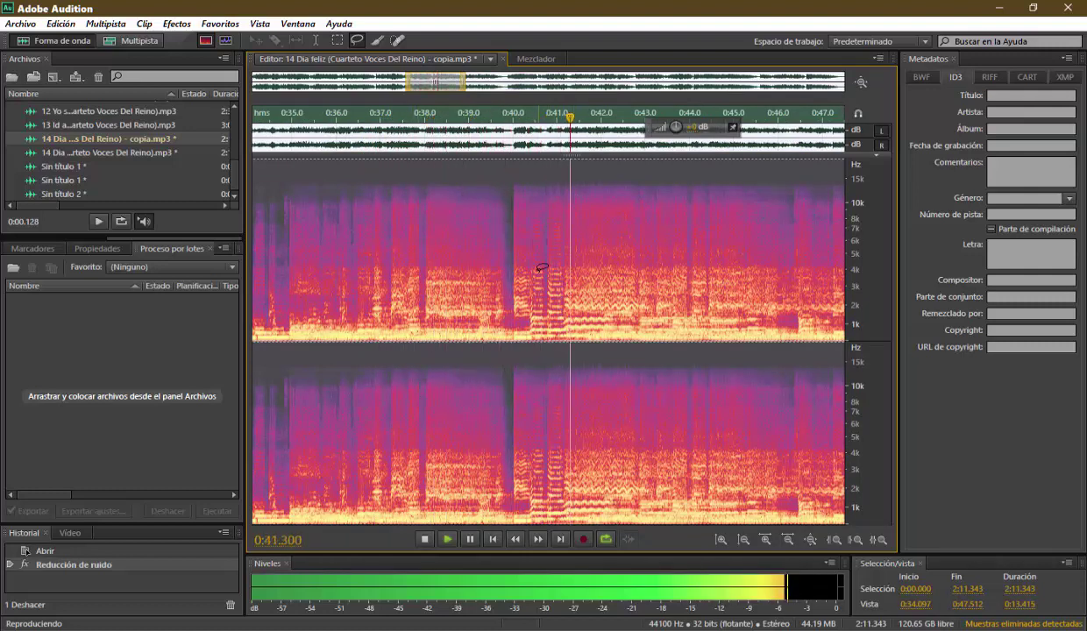
pyautogui.click(425, 539)
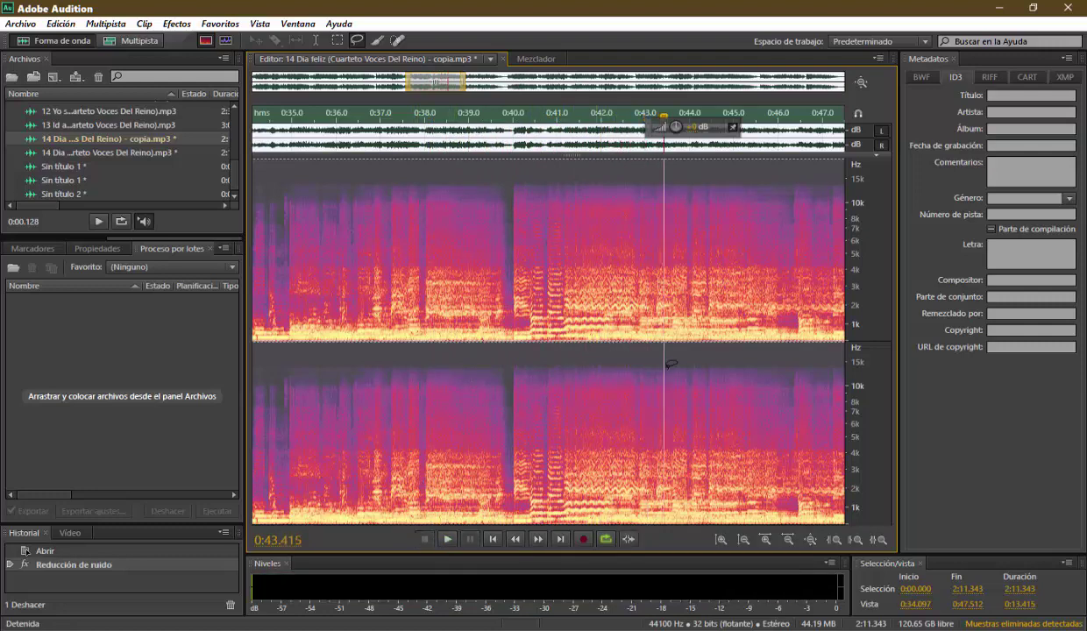
# Step: Select the range from 0:41.223 to 0:42.727 across all frequencies with the Time Selection tool
pyautogui.click(315, 40)
pyautogui.click(572, 254)
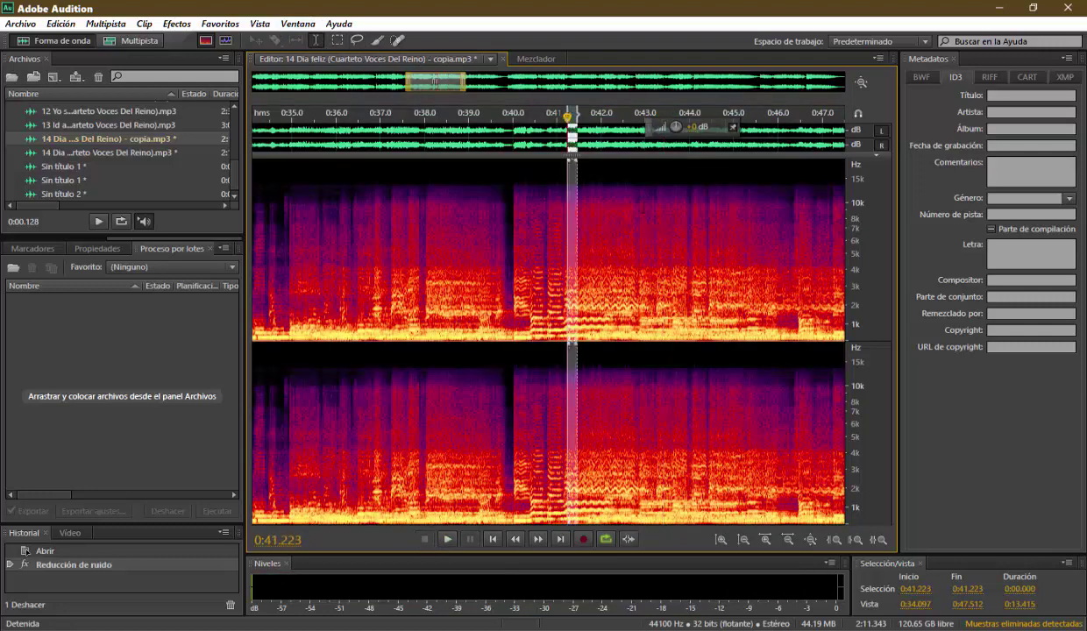
pyautogui.moveTo(568, 206); pyautogui.dragTo(633, 206)
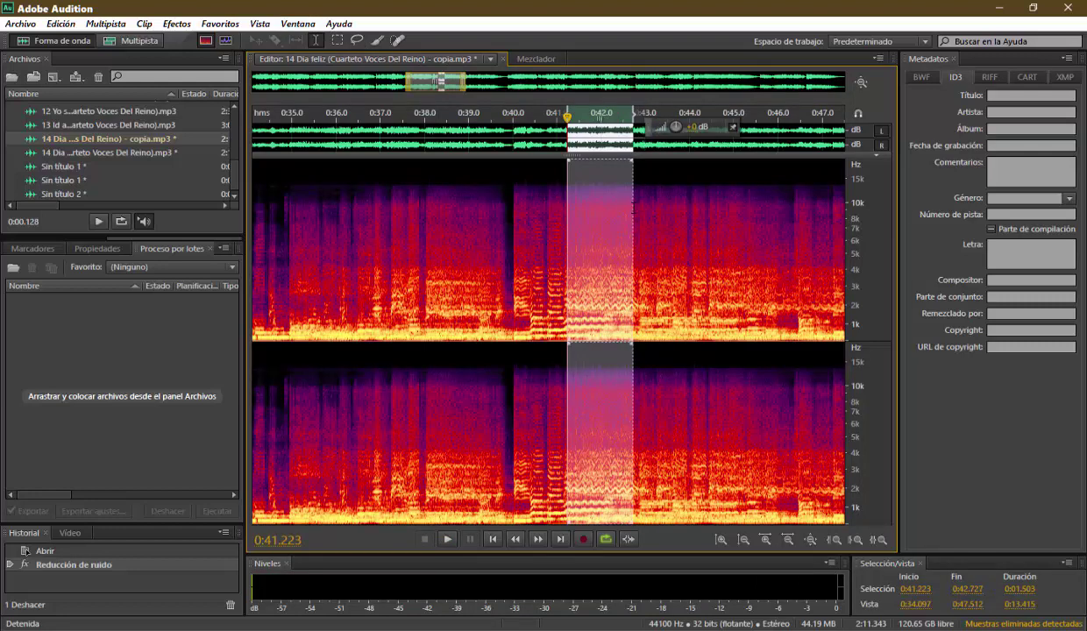
# Step: Listen to the selected range across all frequencies, then limit the selection to below about 7.5 kHz and listen again
pyautogui.click(448, 539)
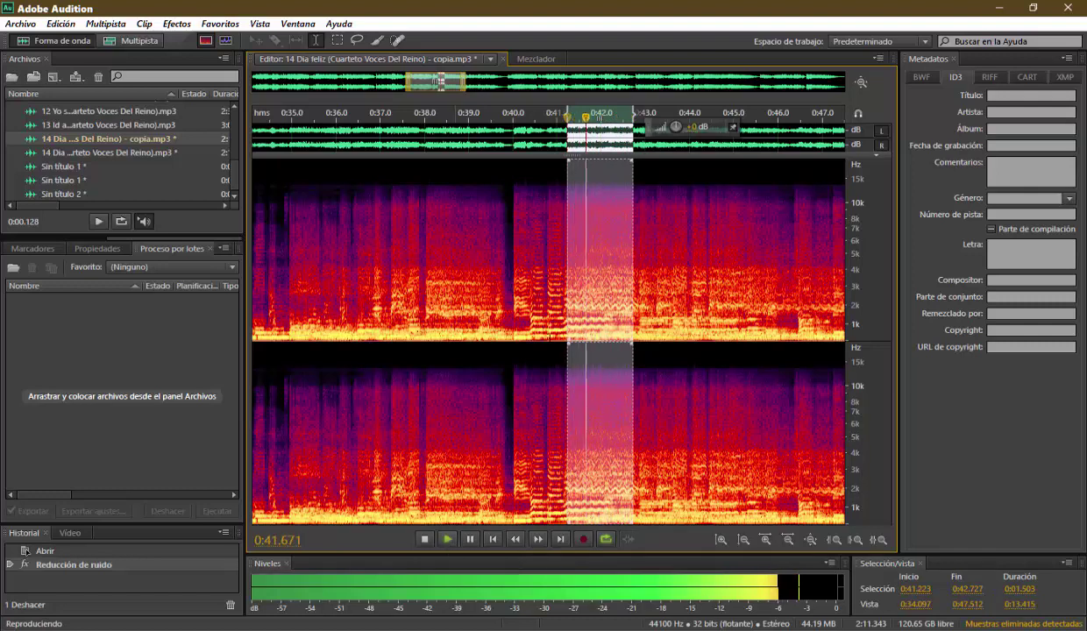
pyautogui.click(426, 539)
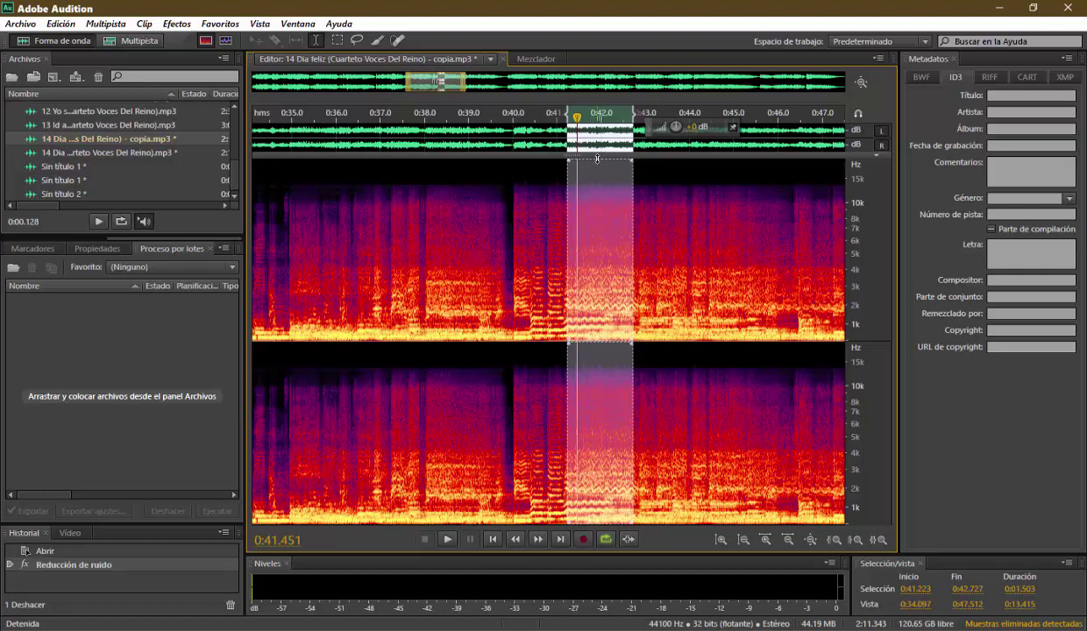
pyautogui.moveTo(597, 159); pyautogui.dragTo(606, 225)
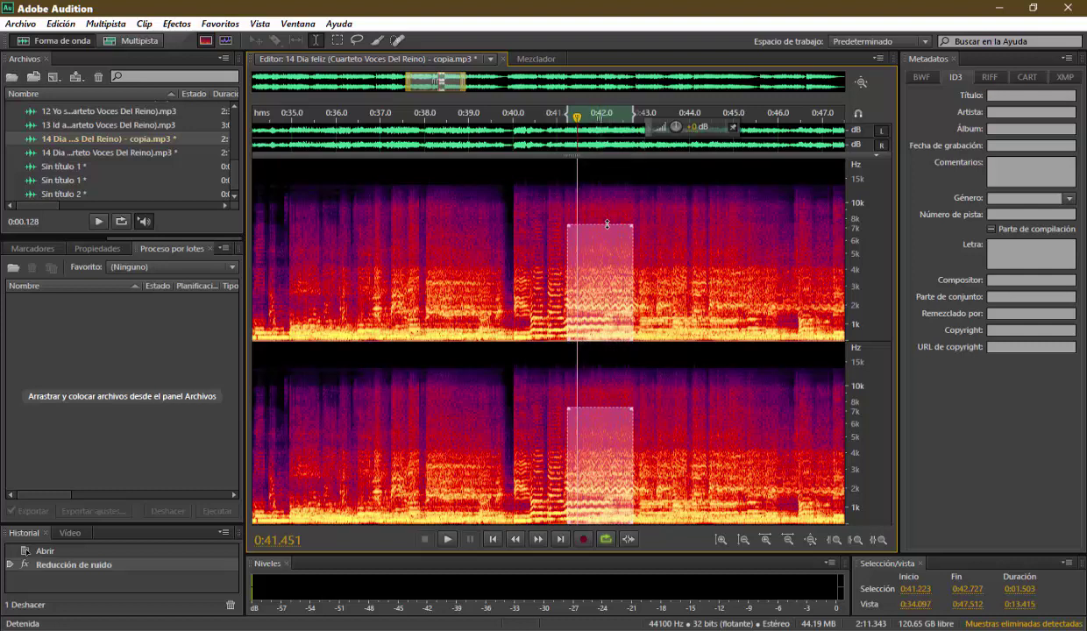
pyautogui.click(447, 540)
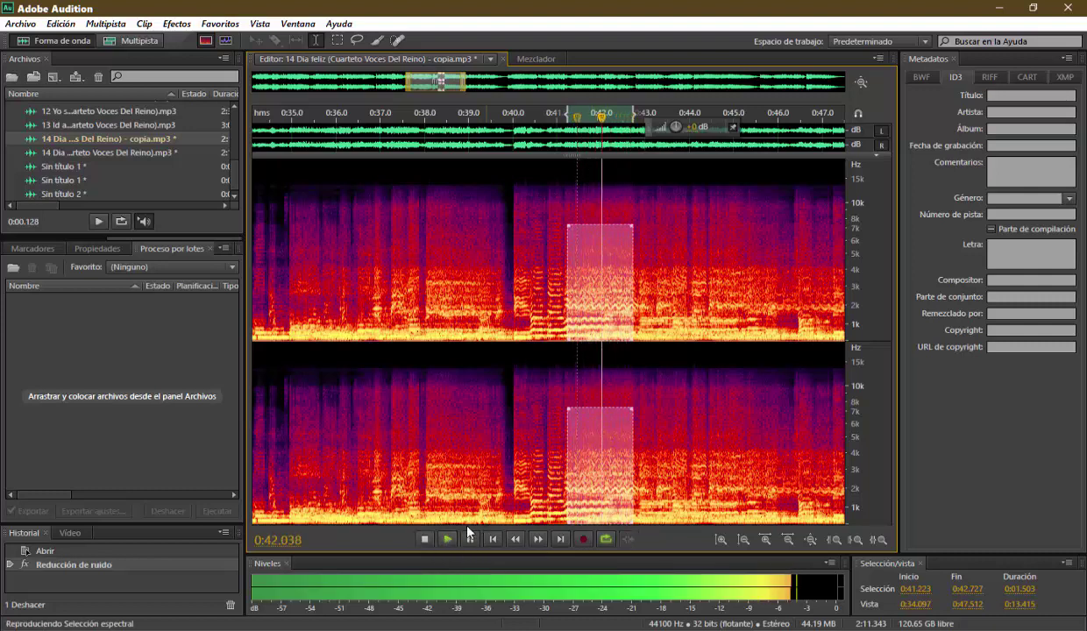
pyautogui.click(425, 539)
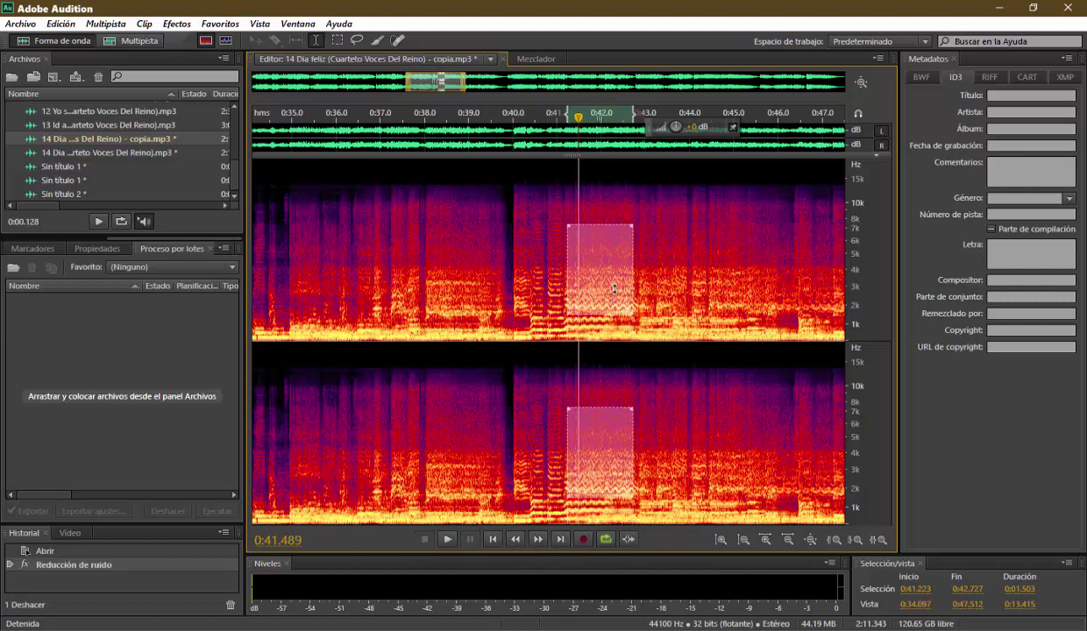
# Step: Silence the frequencies above about 7.5 kHz in the range, then extend the selection to all frequencies and listen to it
pyautogui.moveTo(597, 307); pyautogui.dragTo(597, 242)
pyautogui.press('Delete')
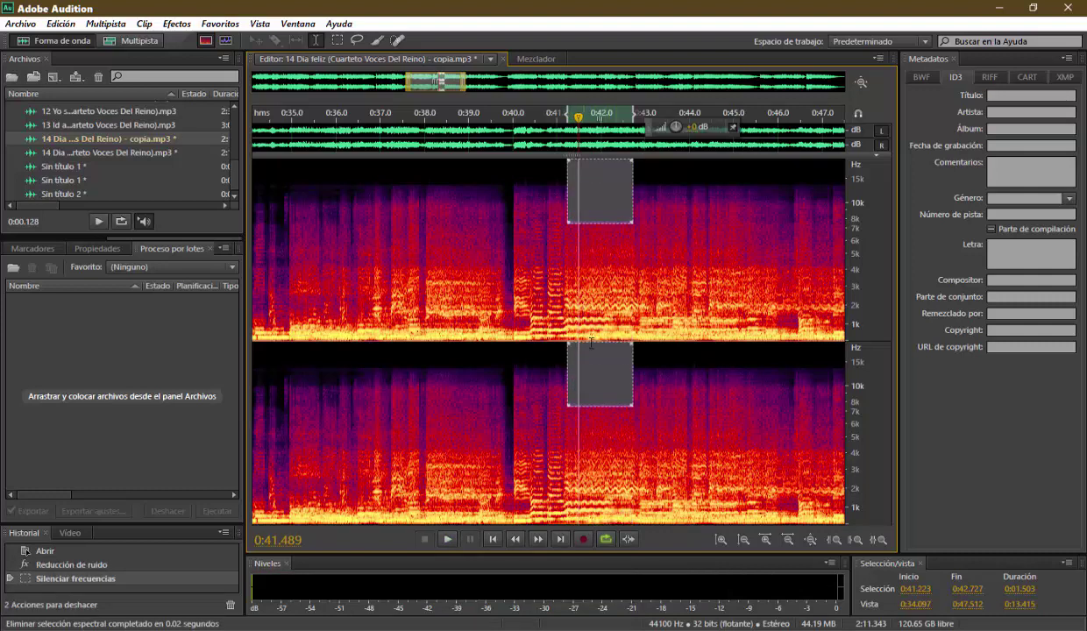
pyautogui.moveTo(599, 228); pyautogui.dragTo(598, 415)
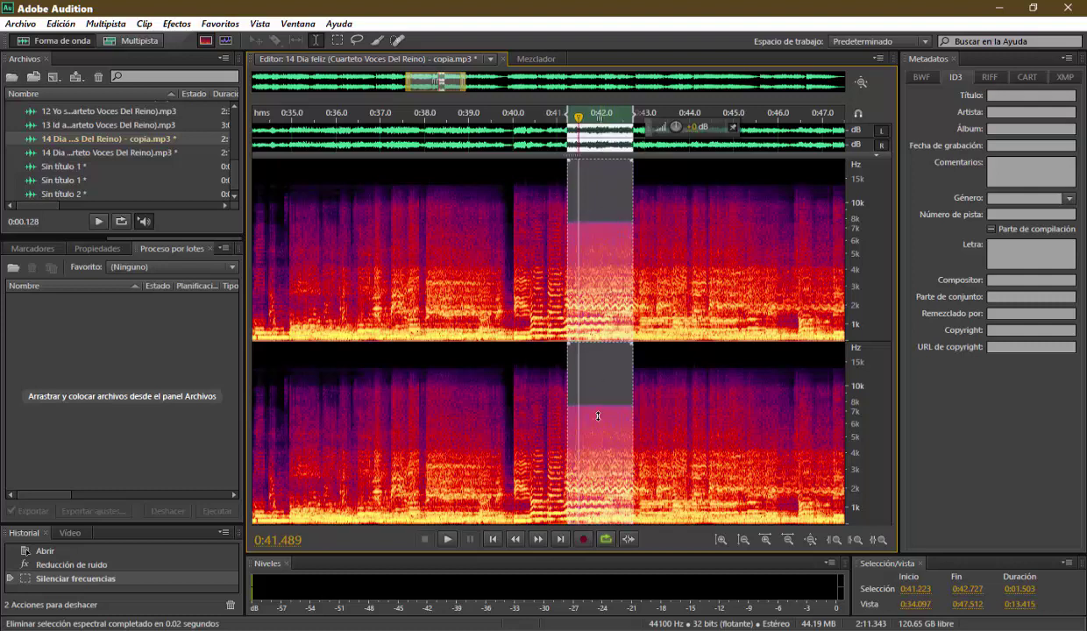
pyautogui.click(446, 540)
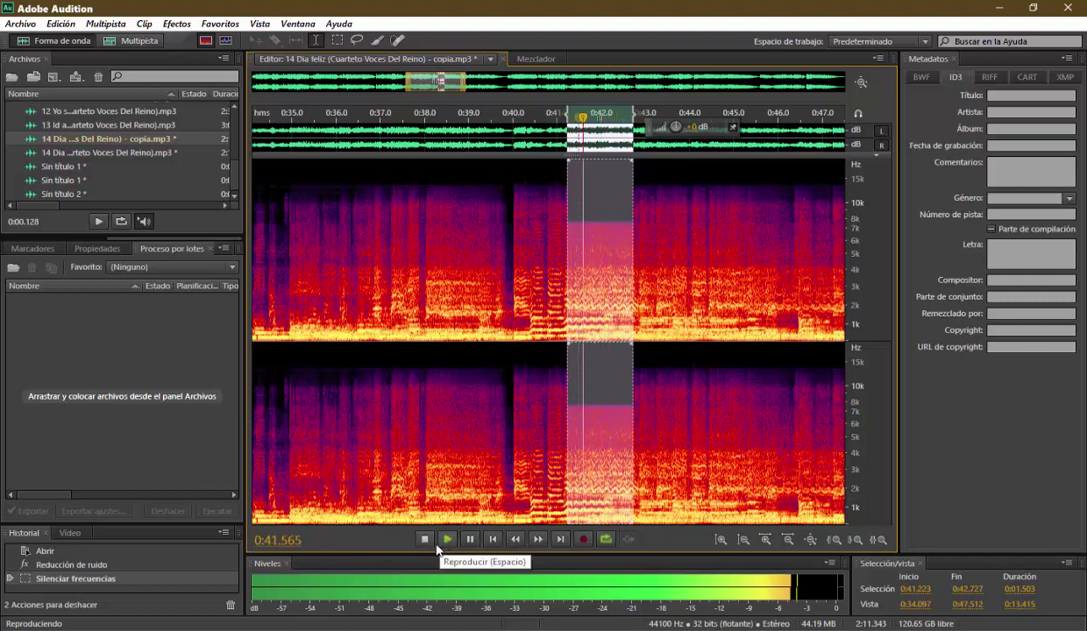
pyautogui.click(426, 541)
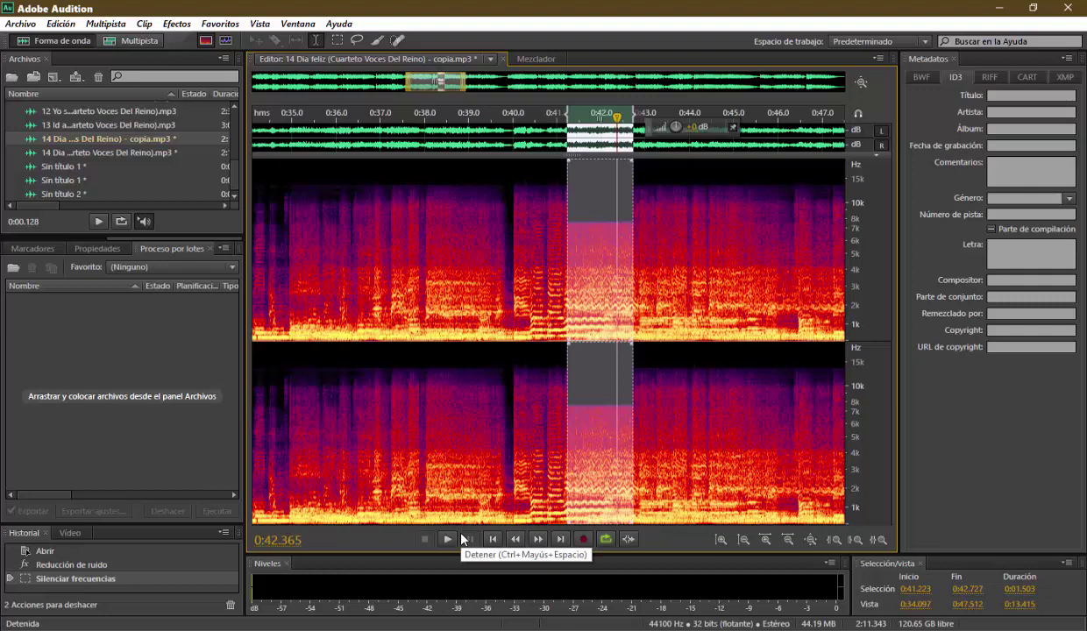
# Step: Undo the frequency silencing and extend the restored selection to all frequencies
pyautogui.hotkey('ctrl', 'z')
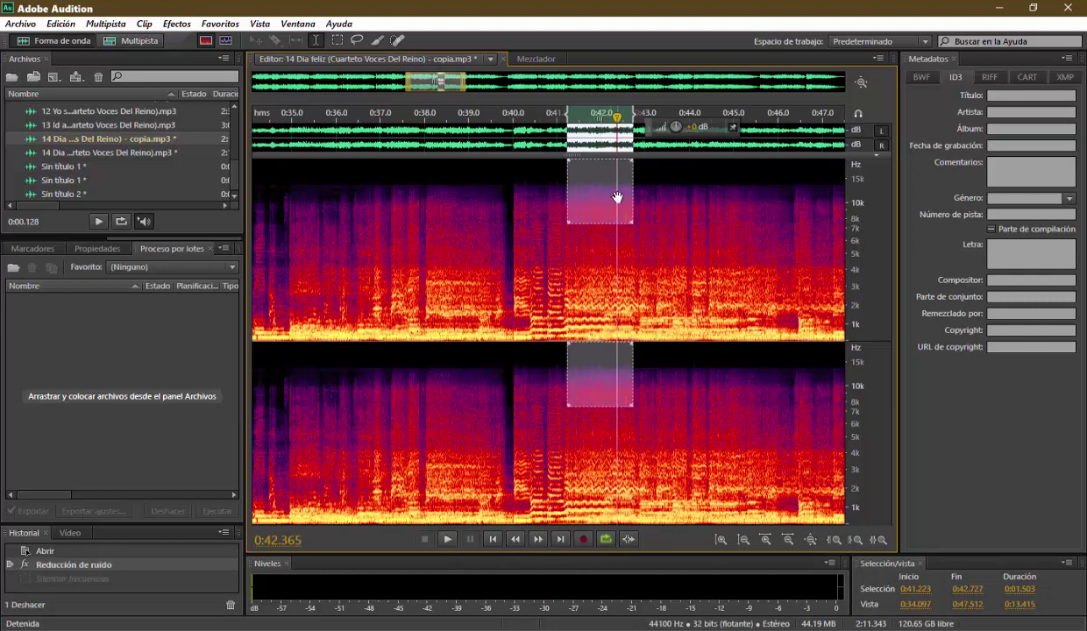
pyautogui.moveTo(593, 245); pyautogui.dragTo(593, 373)
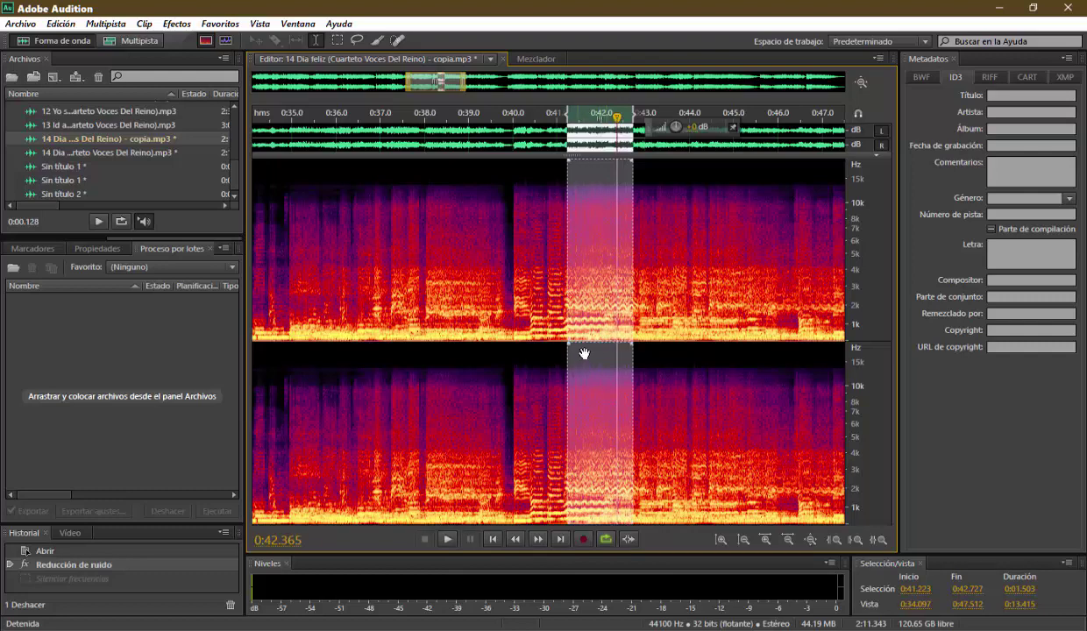
# Step: Open the DeEsser effect for the selected range and preview the range with the effect bypassed
pyautogui.click(176, 24)
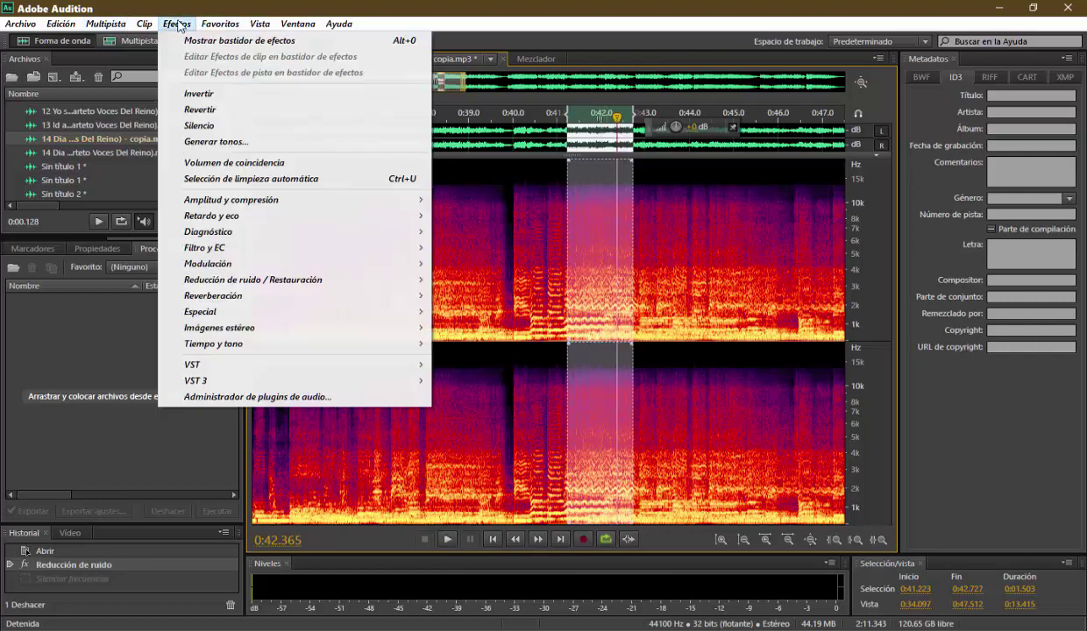
pyautogui.moveTo(245, 200)
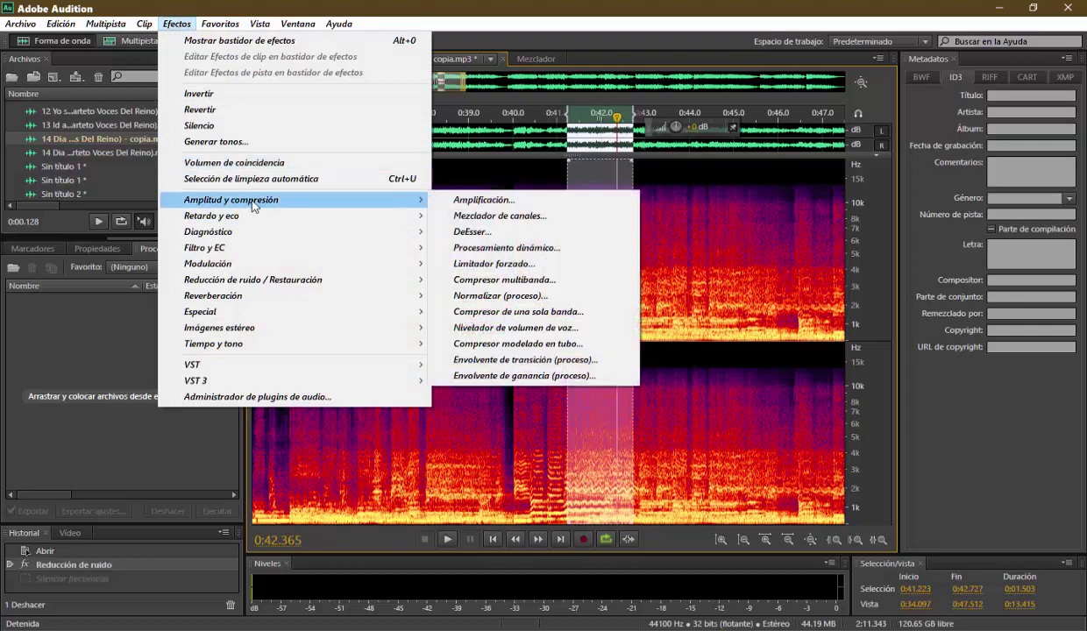
pyautogui.click(469, 233)
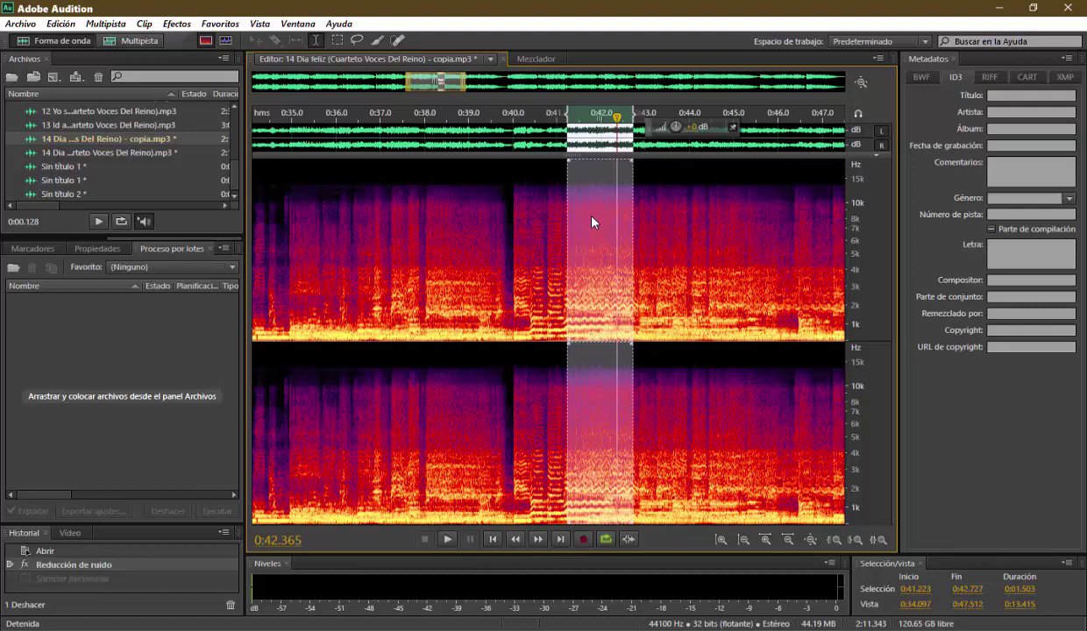
pyautogui.hotkey('shift', 'r')
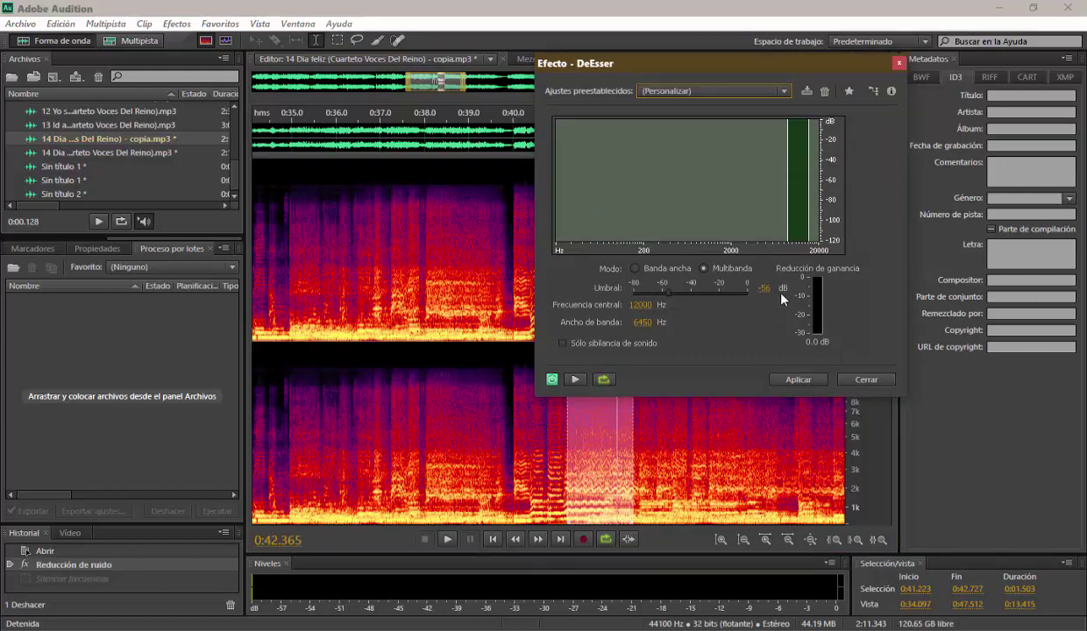
pyautogui.click(552, 379)
pyautogui.click(576, 379)
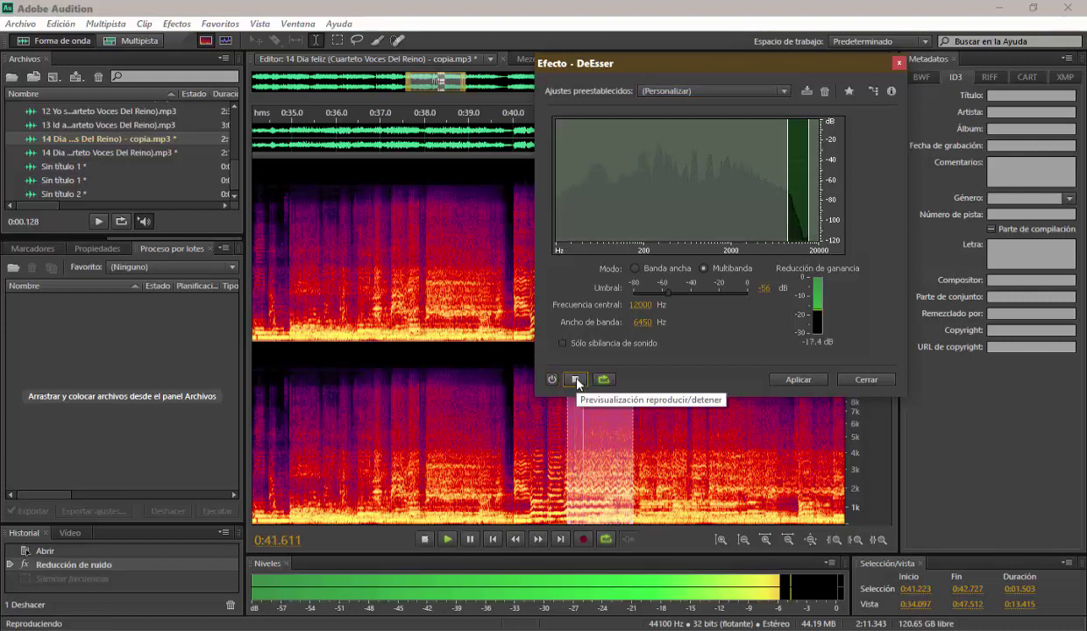
pyautogui.click(565, 379)
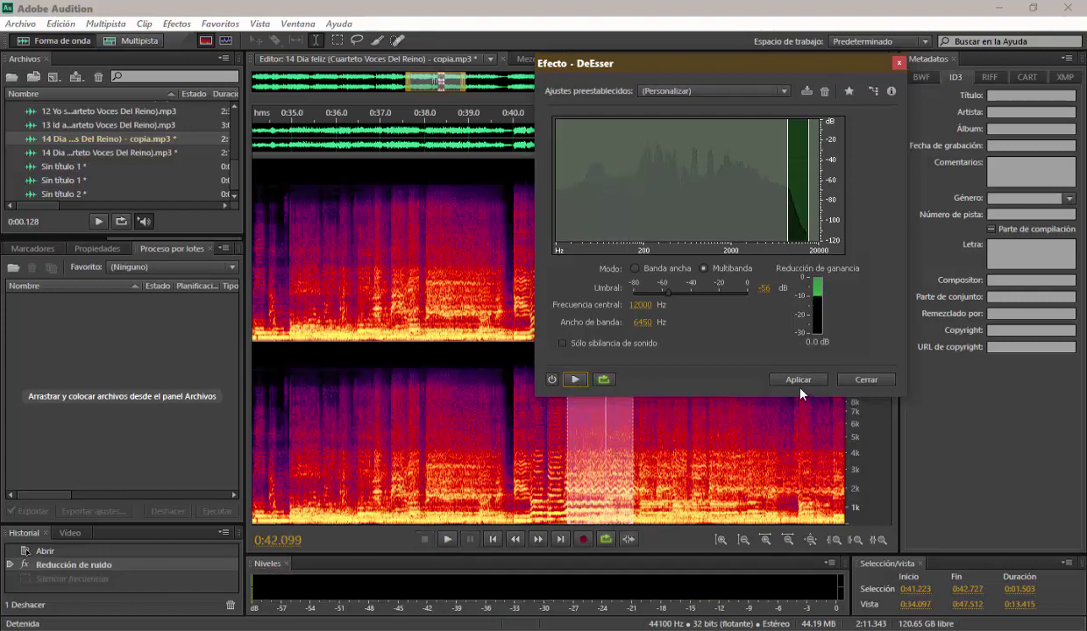
# Step: Switch the DeEsser back on, compare it with the bypassed sound during a looped preview, and apply it
pyautogui.click(553, 380)
pyautogui.click(575, 380)
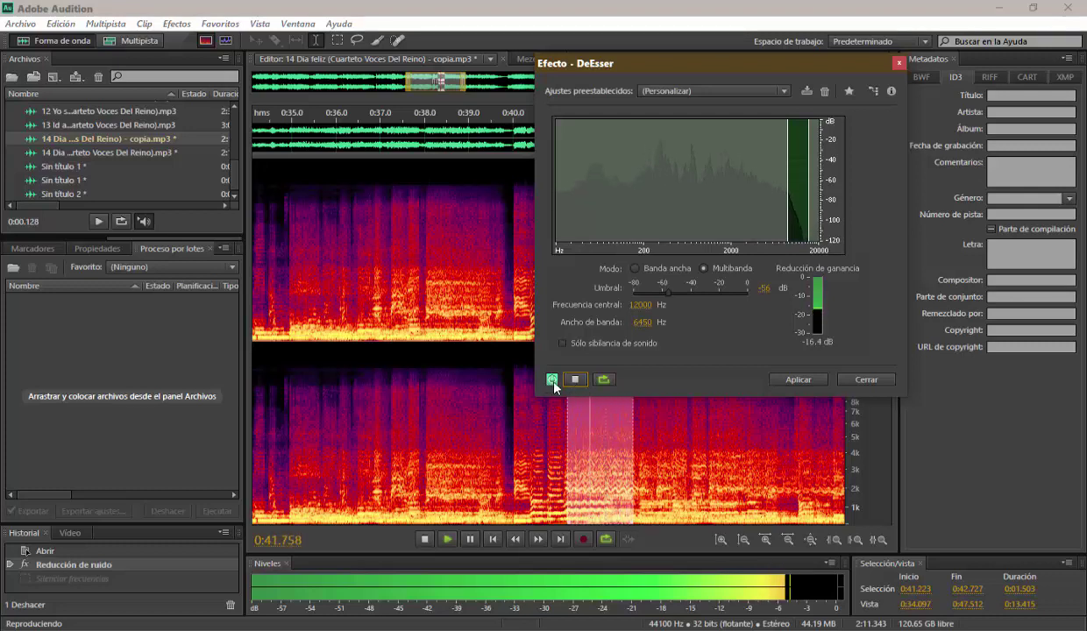
pyautogui.click(553, 382)
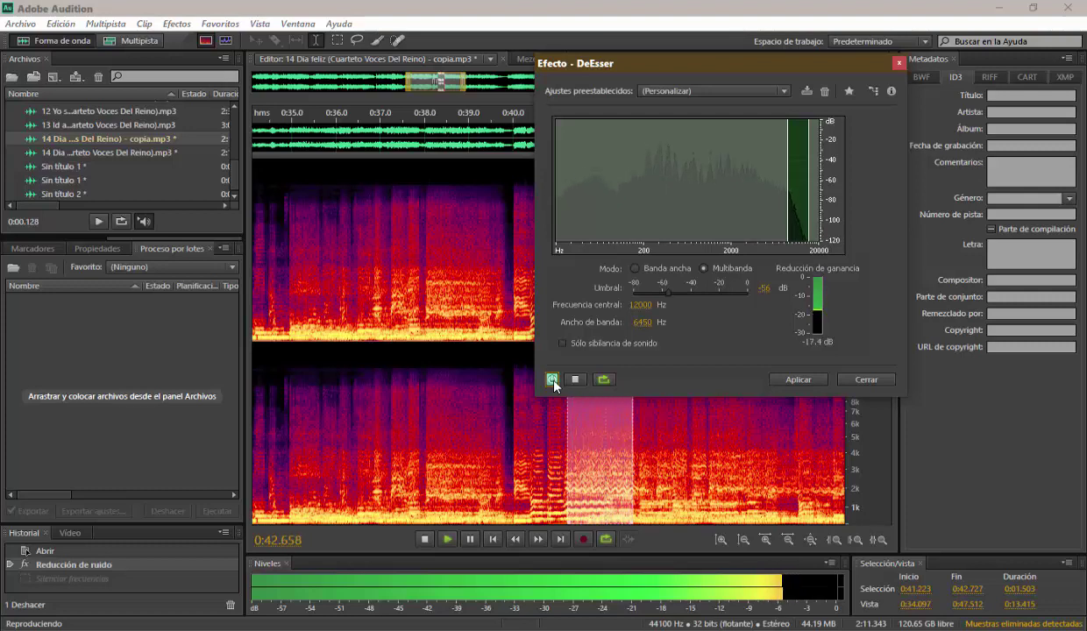
pyautogui.click(554, 381)
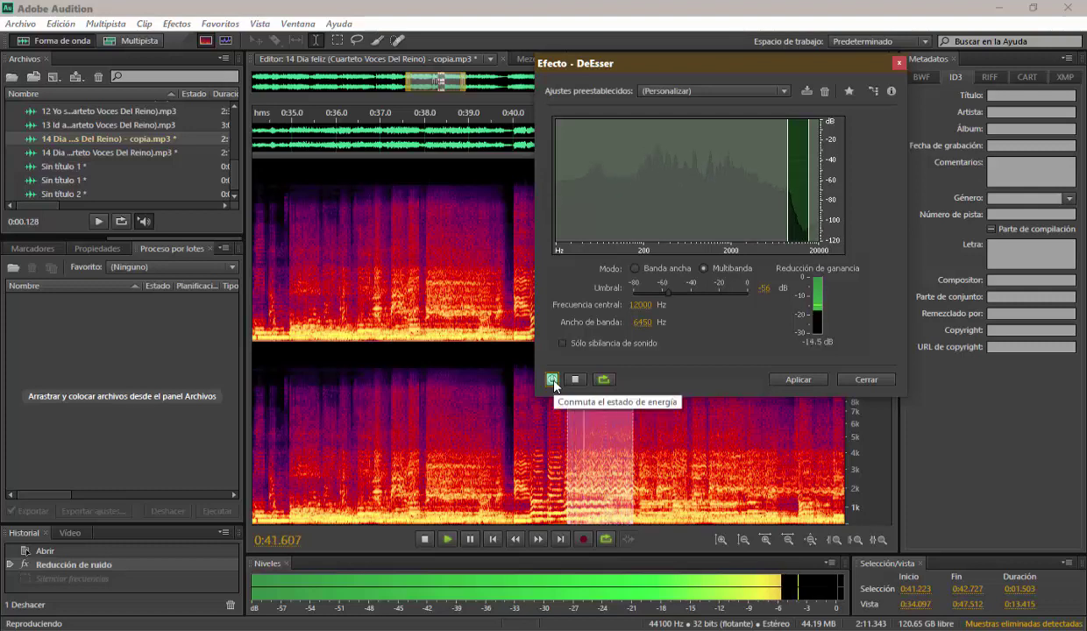
pyautogui.click(796, 381)
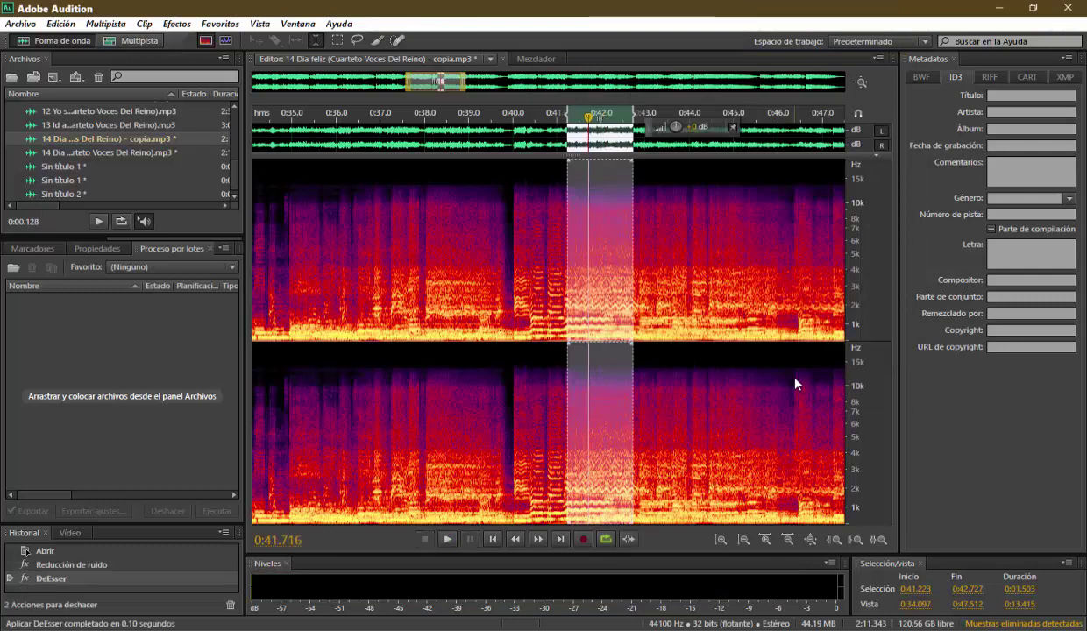
# Step: Examine the de-essed range in the spectrogram, then undo the DeEsser and compare the high frequencies
pyautogui.scroll(3, 603, 223)
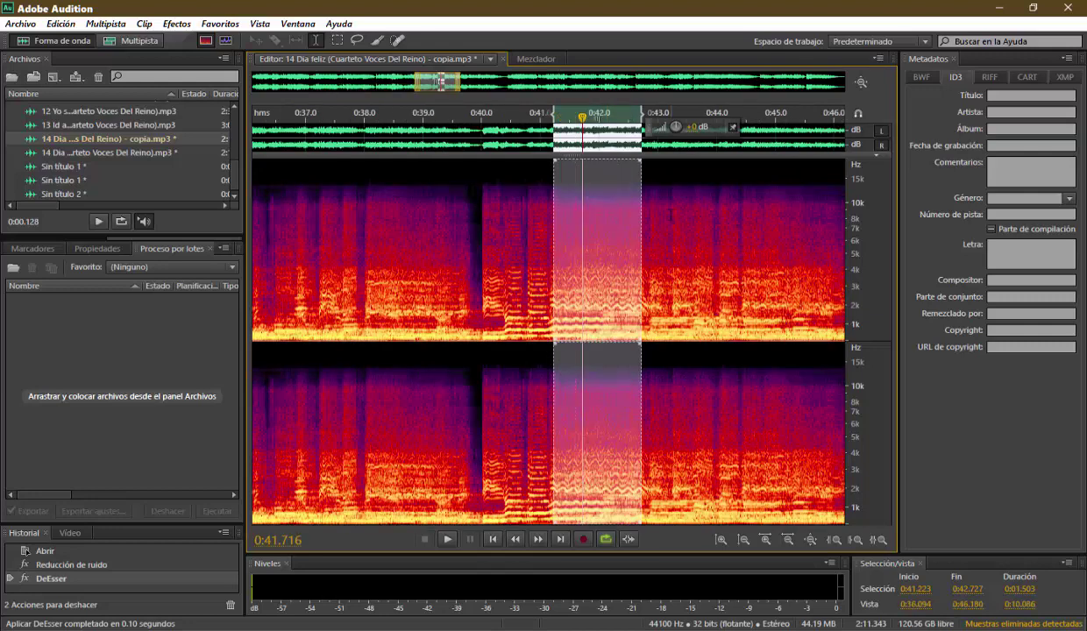
pyautogui.hotkey('ctrl', 'z')
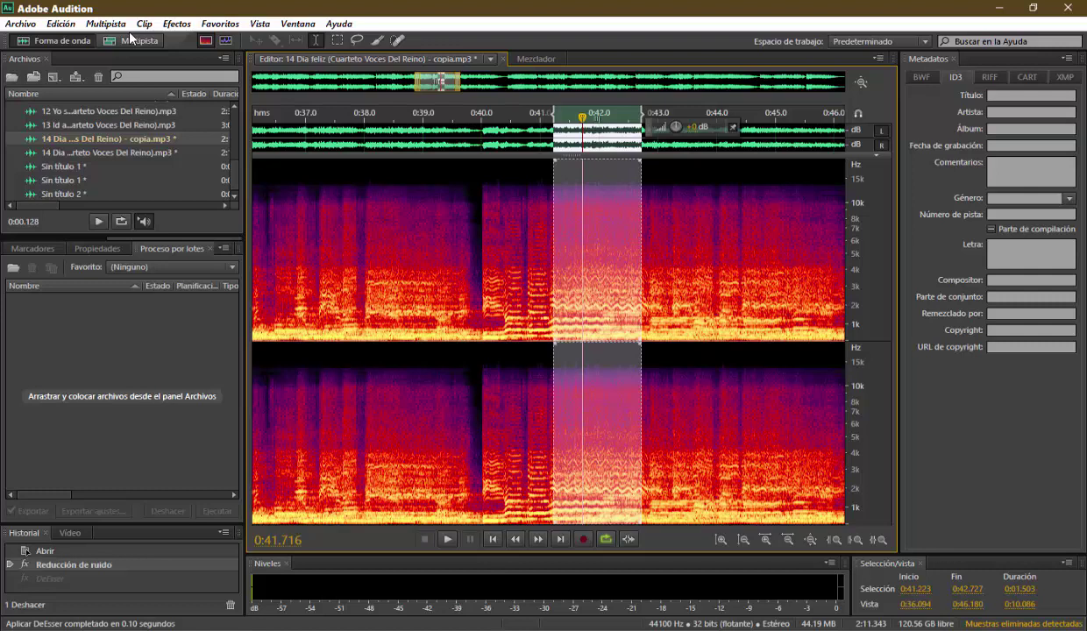
pyautogui.scroll(-3, 611, 216)
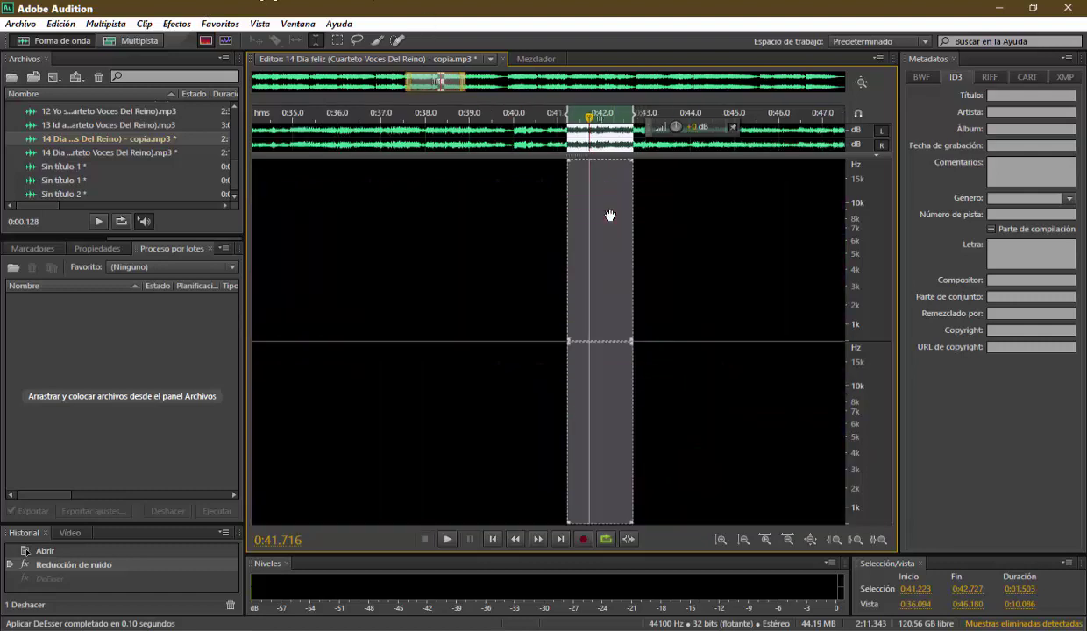
pyautogui.scroll(2, 611, 216)
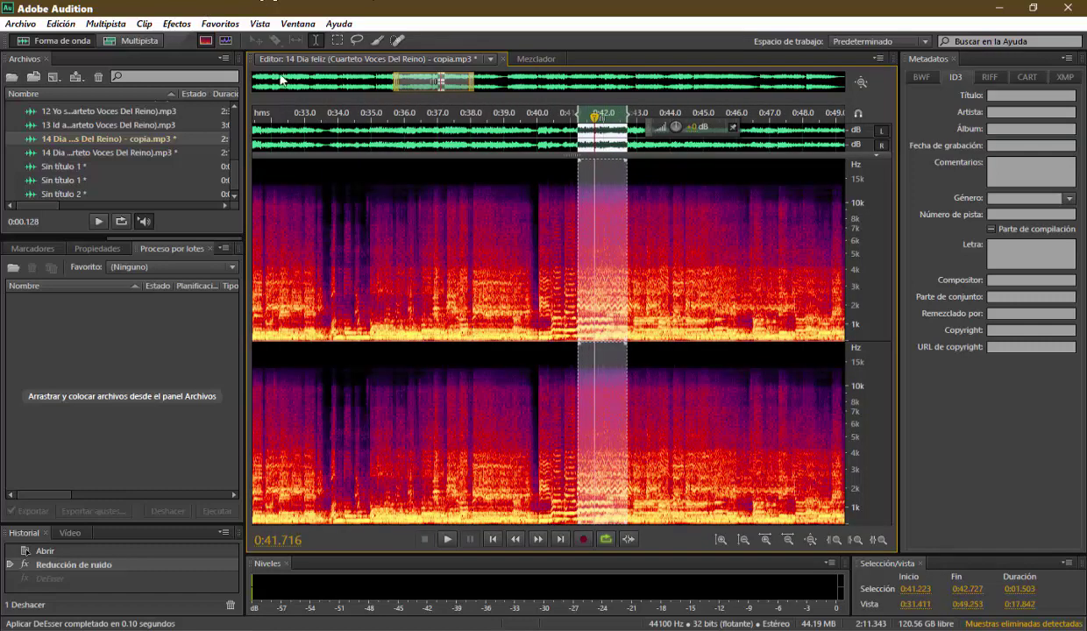
# Step: Switch to the original 14 Dia feliz file and open the DeEsser effect for its selected range, 1:52.671 to 1:55.634
pyautogui.doubleClick(126, 148)
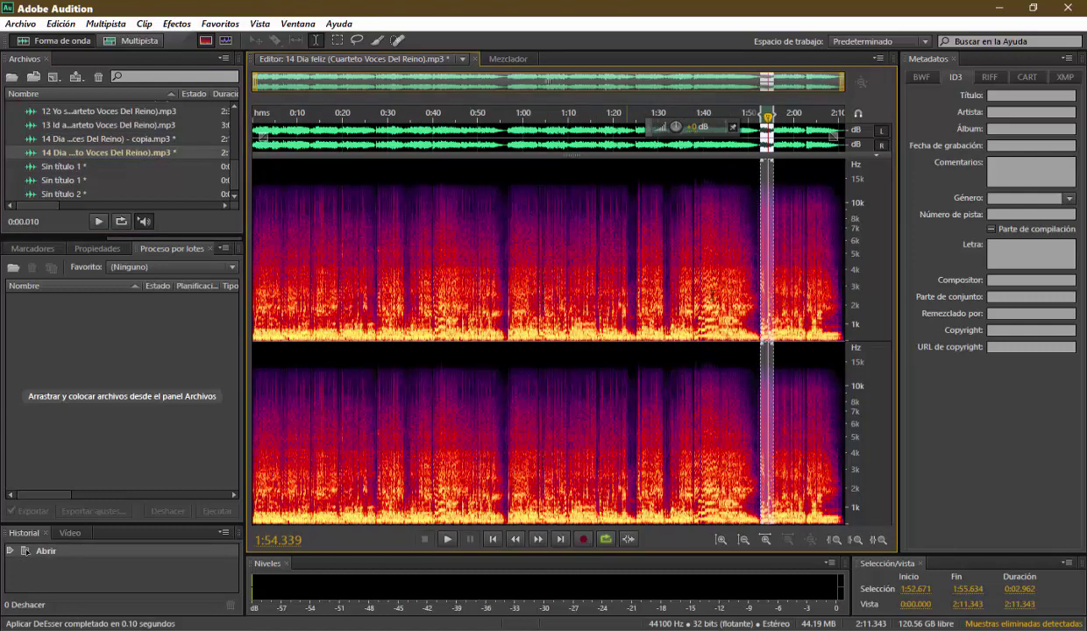
pyautogui.scroll(8, 793, 263)
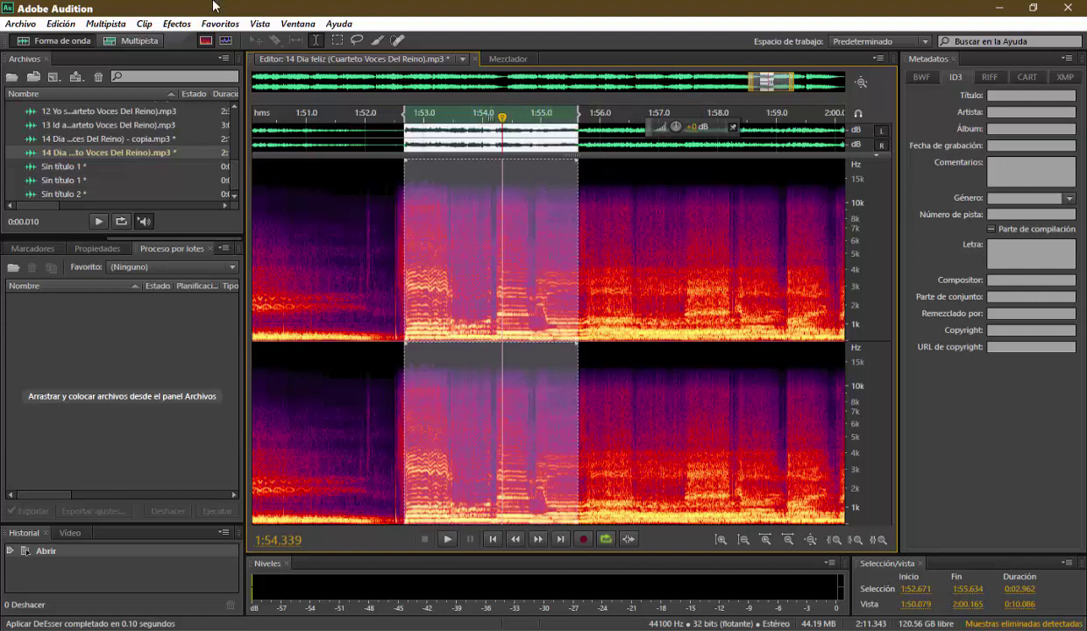
pyautogui.click(176, 24)
pyautogui.moveTo(251, 202)
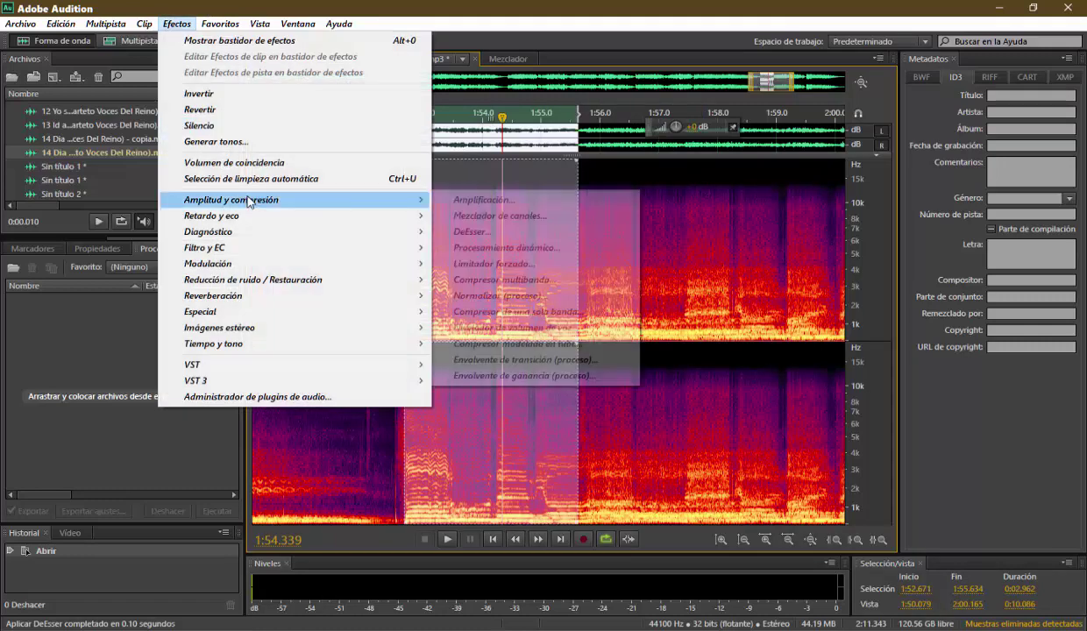
pyautogui.click(478, 231)
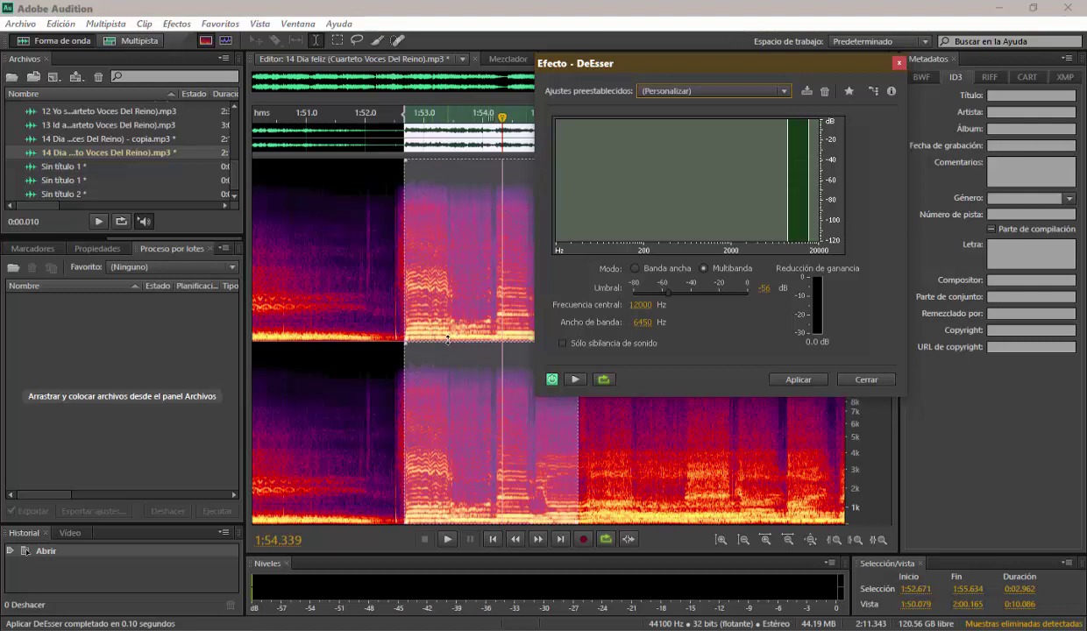
# Step: Limit the selection to frequencies above about 3.5 kHz, set the DeEsser threshold to -63 dB and apply it
pyautogui.moveTo(448, 339); pyautogui.dragTo(449, 278)
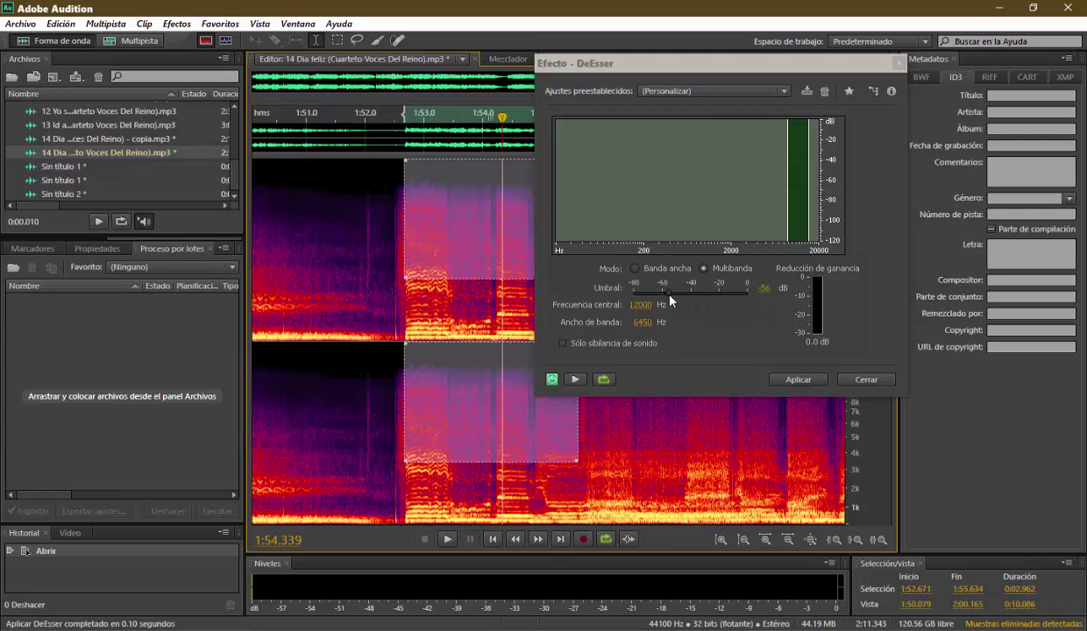
pyautogui.moveTo(669, 293); pyautogui.dragTo(659, 293)
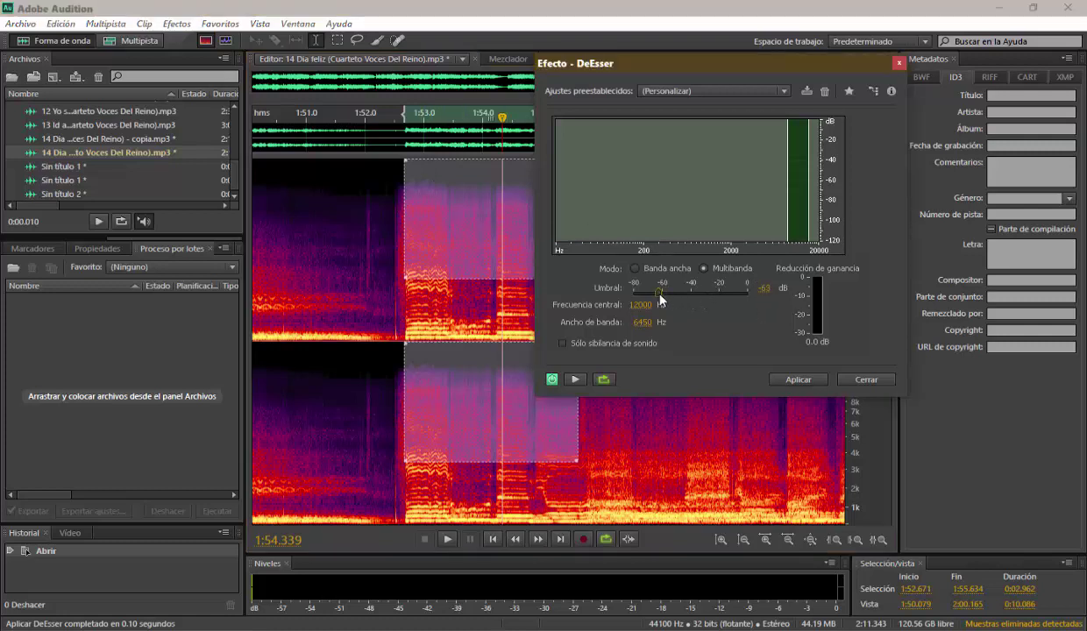
pyautogui.click(799, 380)
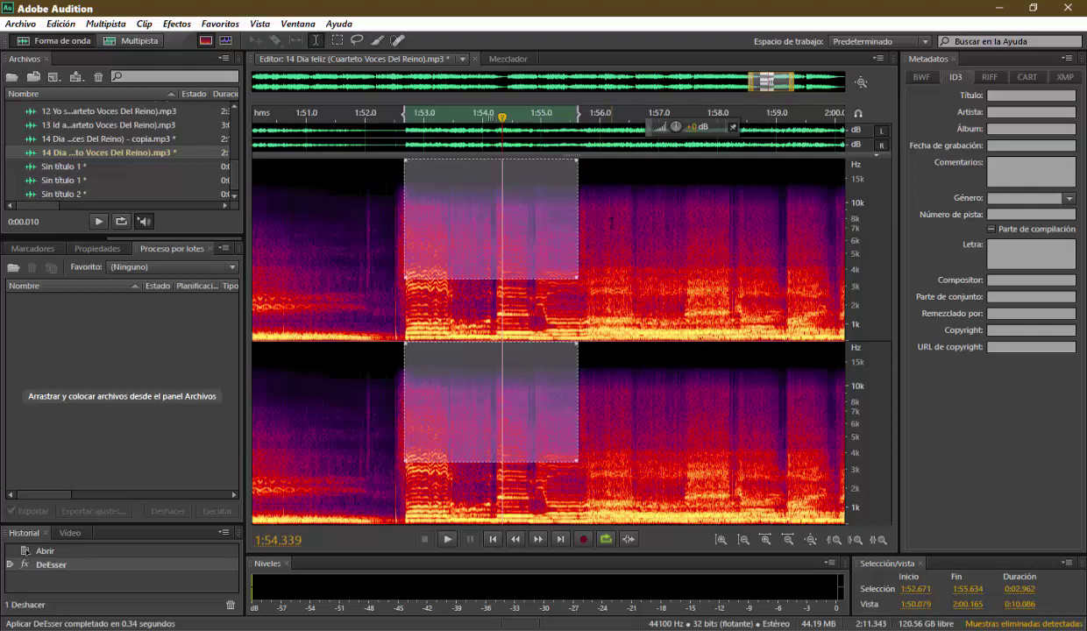
# Step: Undo the DeEsser and redo it to compare the selected high frequencies before and after
pyautogui.hotkey('ctrl', 'z')
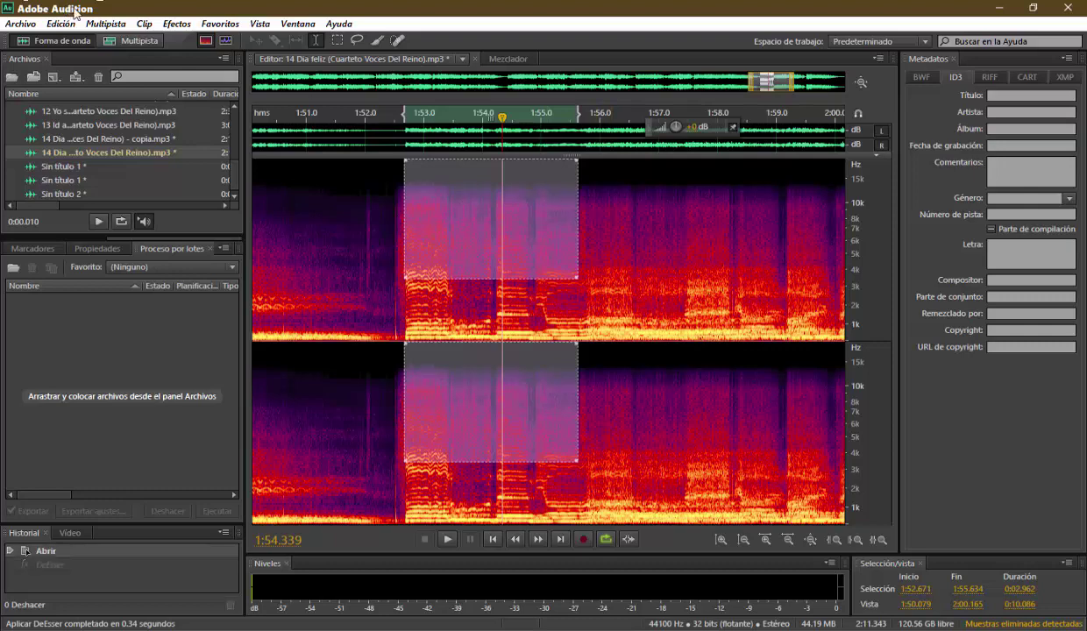
pyautogui.click(68, 23)
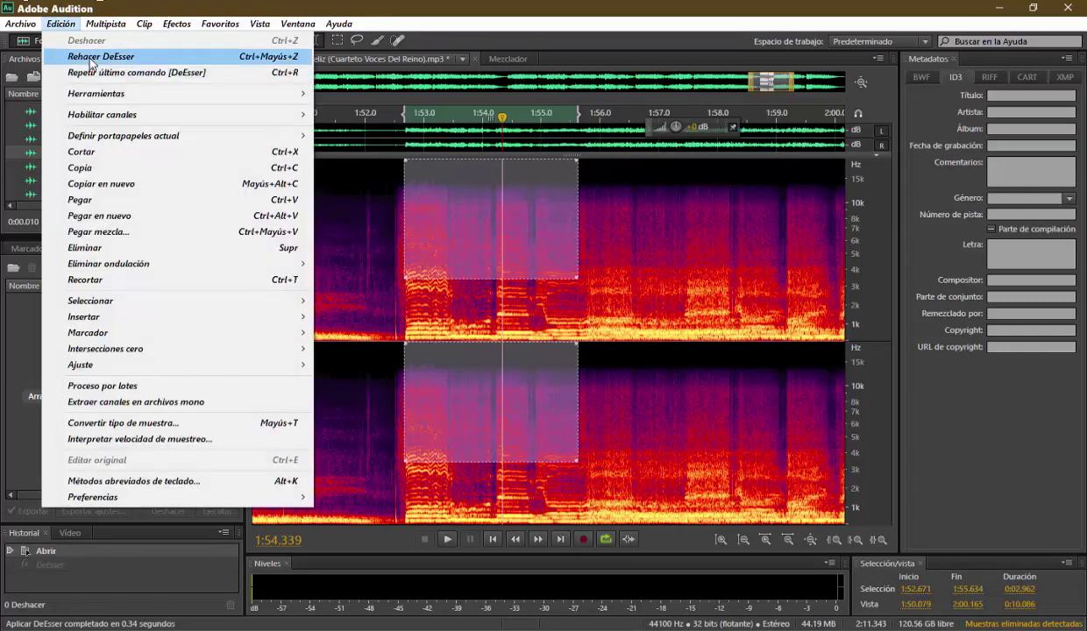
pyautogui.click(91, 59)
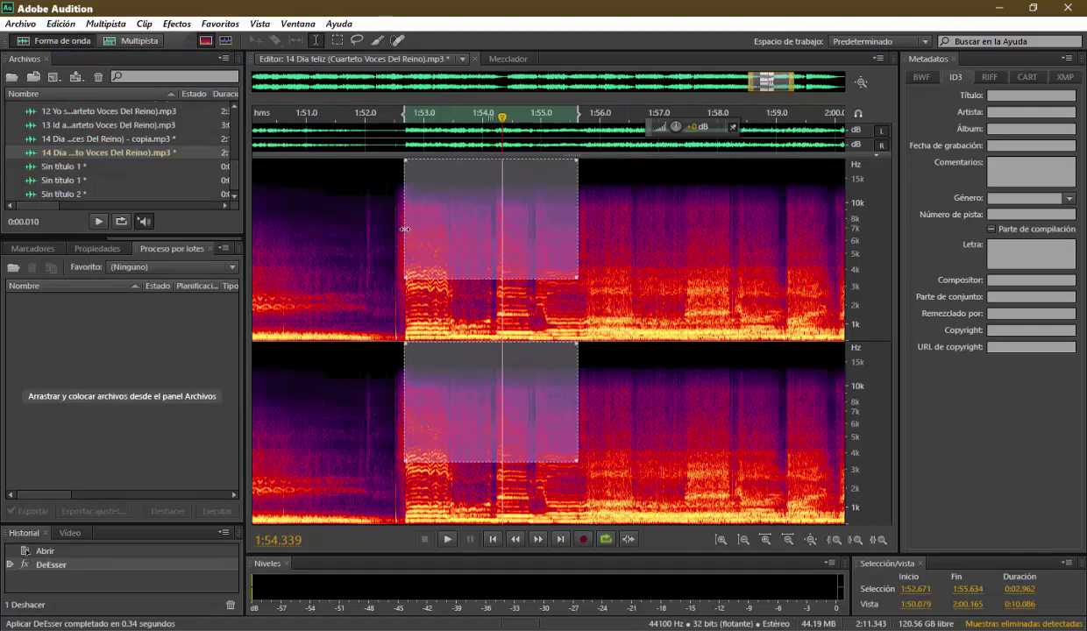
# Step: Select the entire file, try limiting the selection to frequencies above about 2.7 kHz, and restore the full-frequency selection
pyautogui.moveTo(404, 229); pyautogui.dragTo(898, 205)
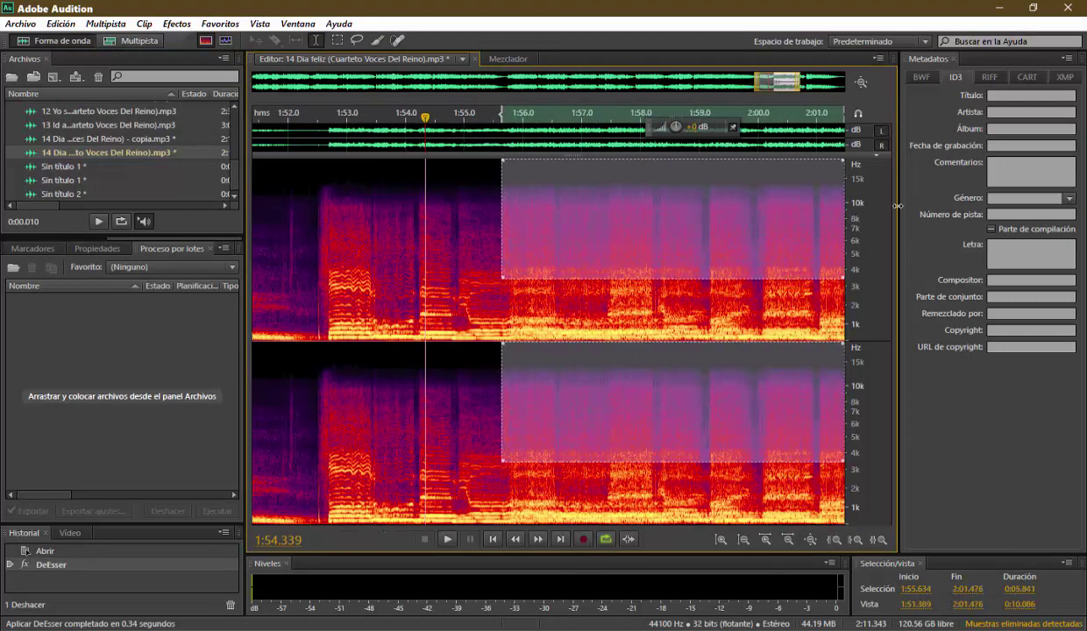
pyautogui.click(445, 228)
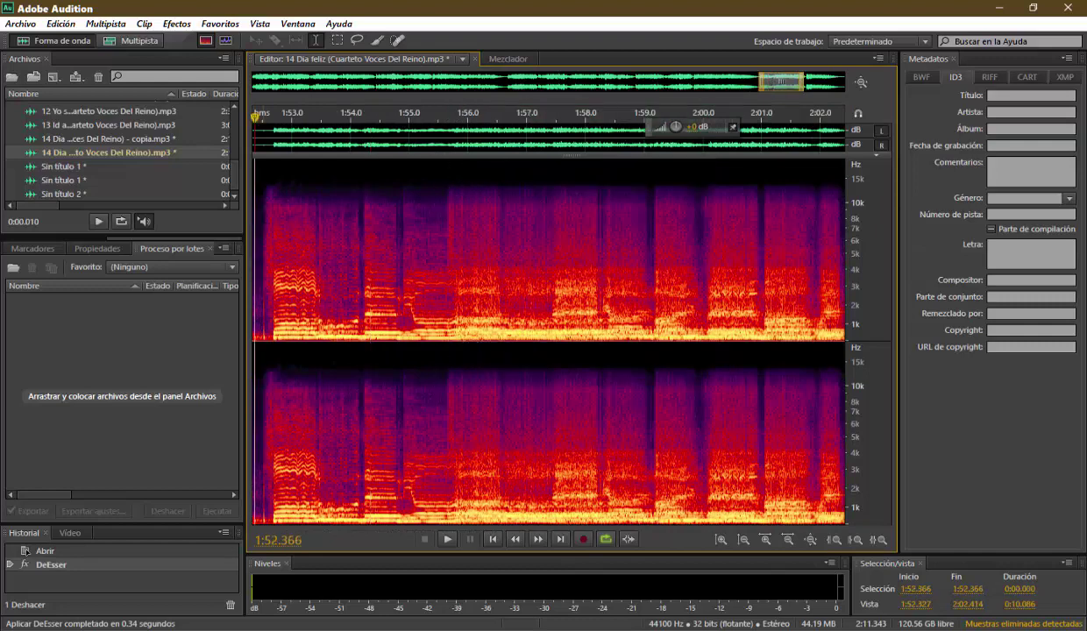
pyautogui.moveTo(772, 82); pyautogui.dragTo(754, 82)
pyautogui.doubleClick(754, 82)
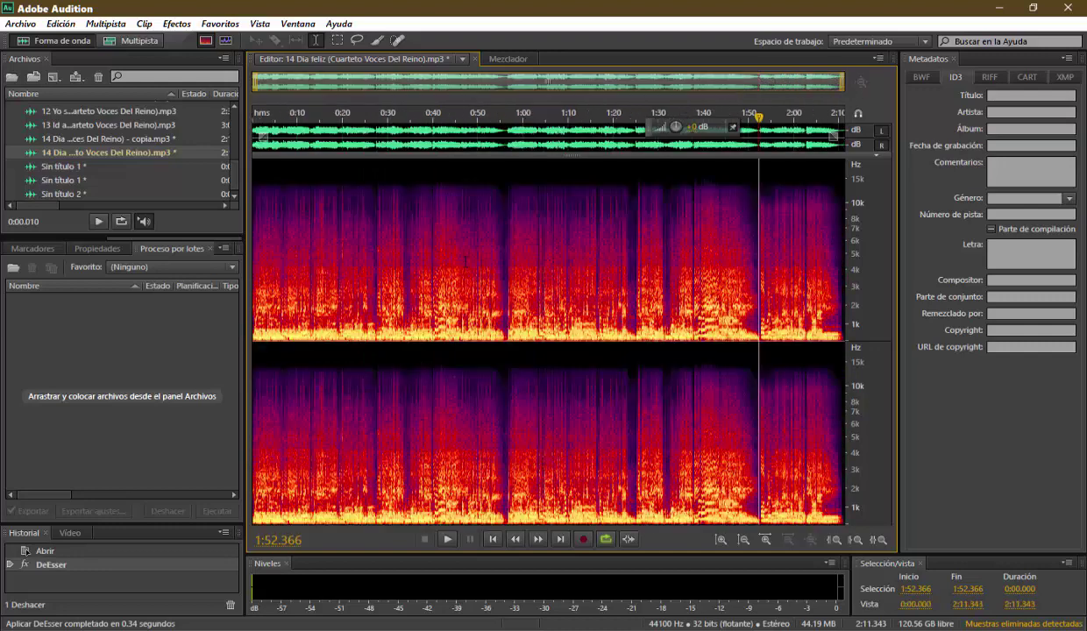
pyautogui.hotkey('ctrl', 'a')
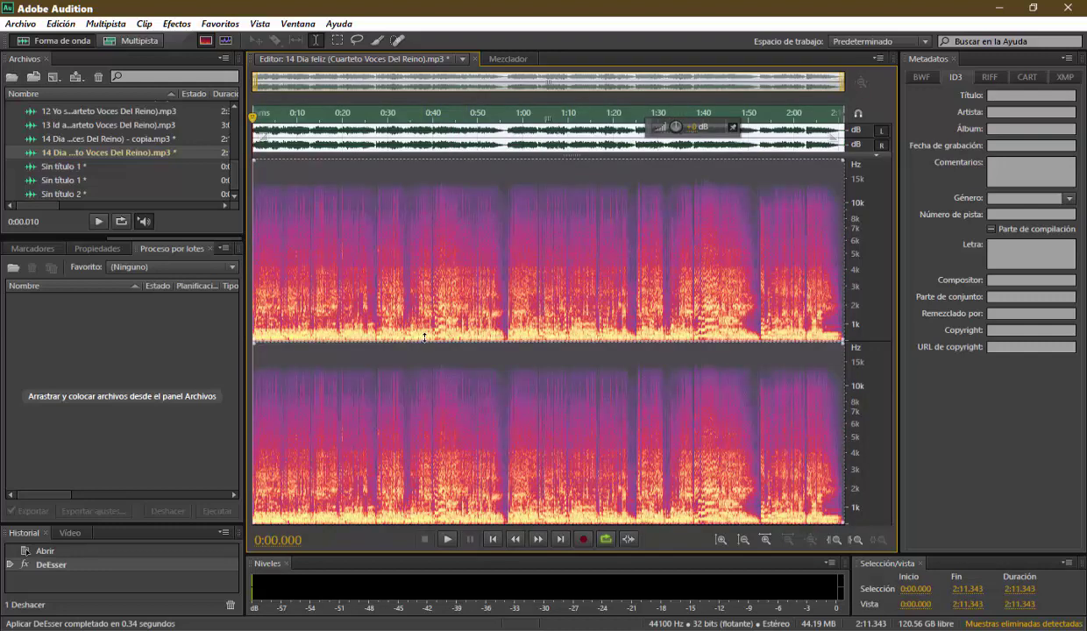
pyautogui.moveTo(424, 337); pyautogui.dragTo(422, 293)
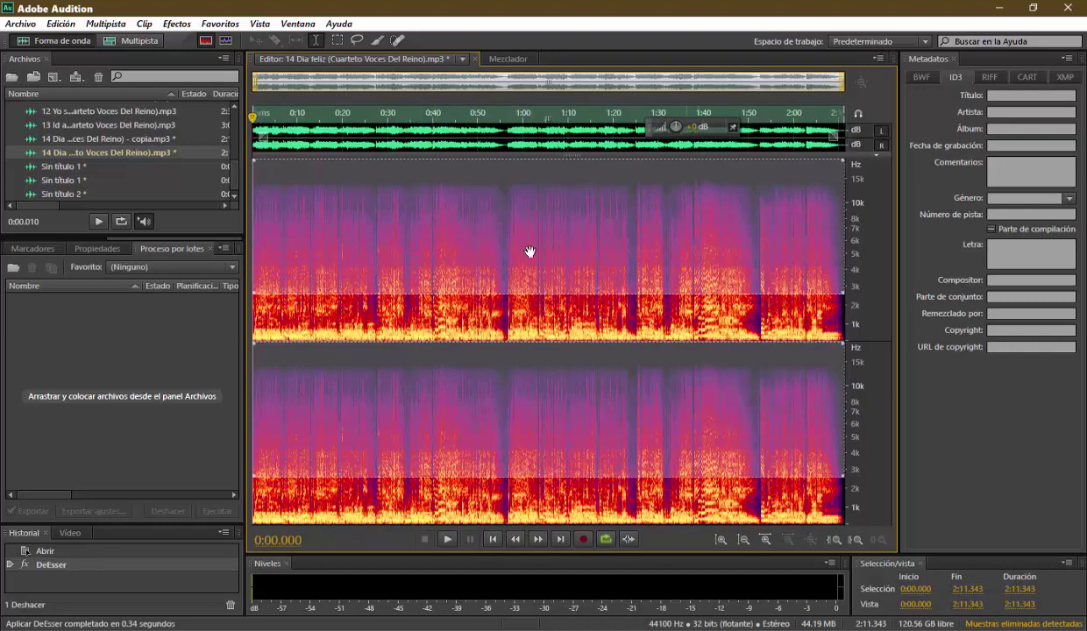
pyautogui.hotkey('ctrl', 'a')
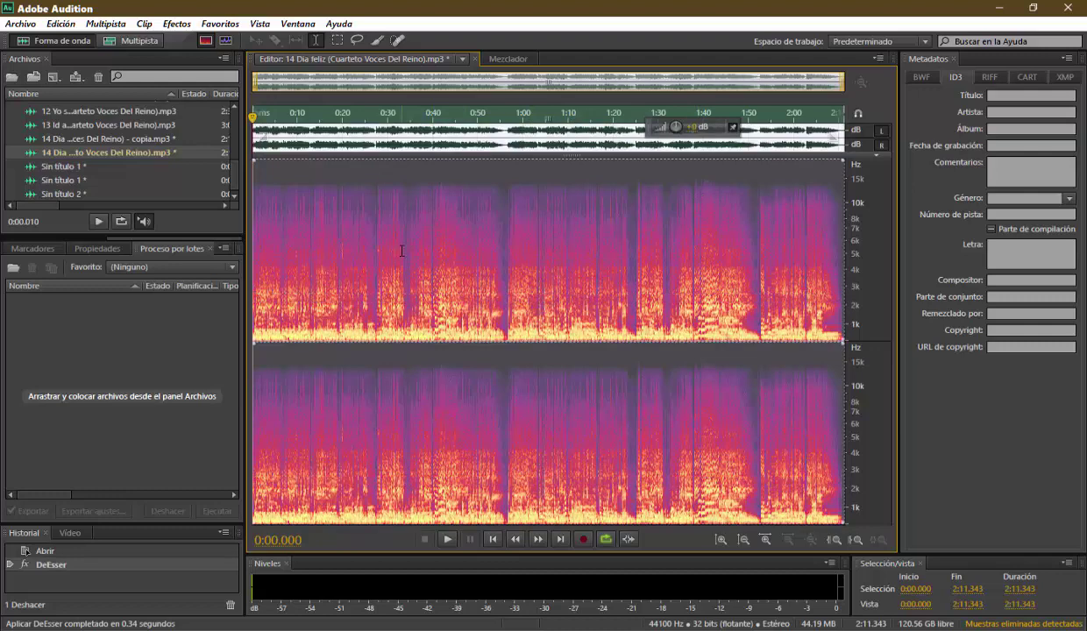
# Step: Play the passage starting around 0:31 twice to examine its high-frequency bursts in the spectrogram
pyautogui.scroll(5, 402, 251)
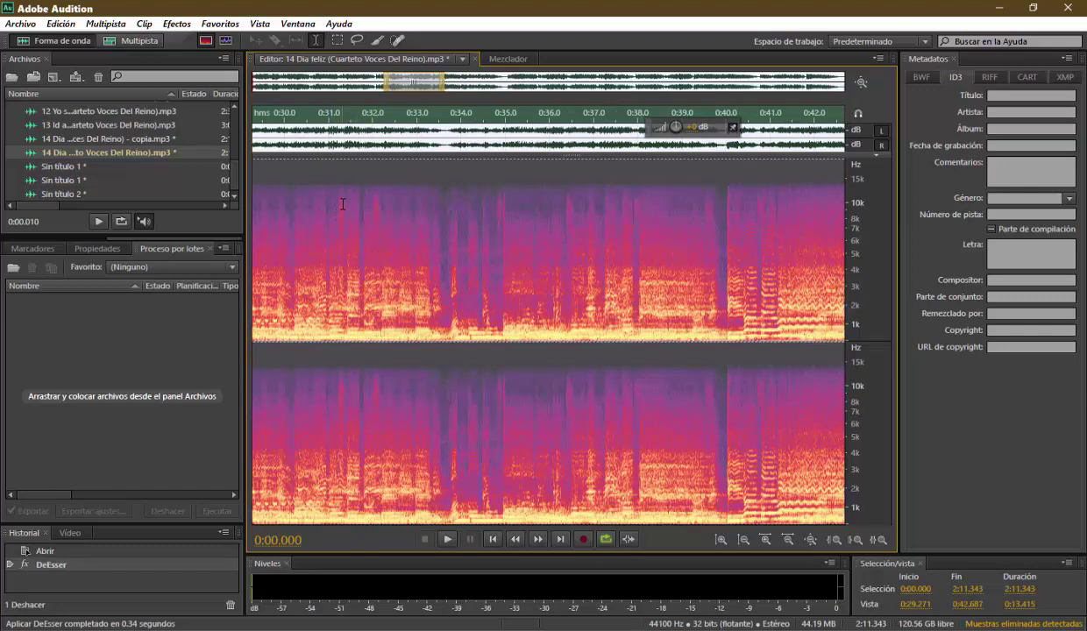
pyautogui.scroll(3, 339, 214)
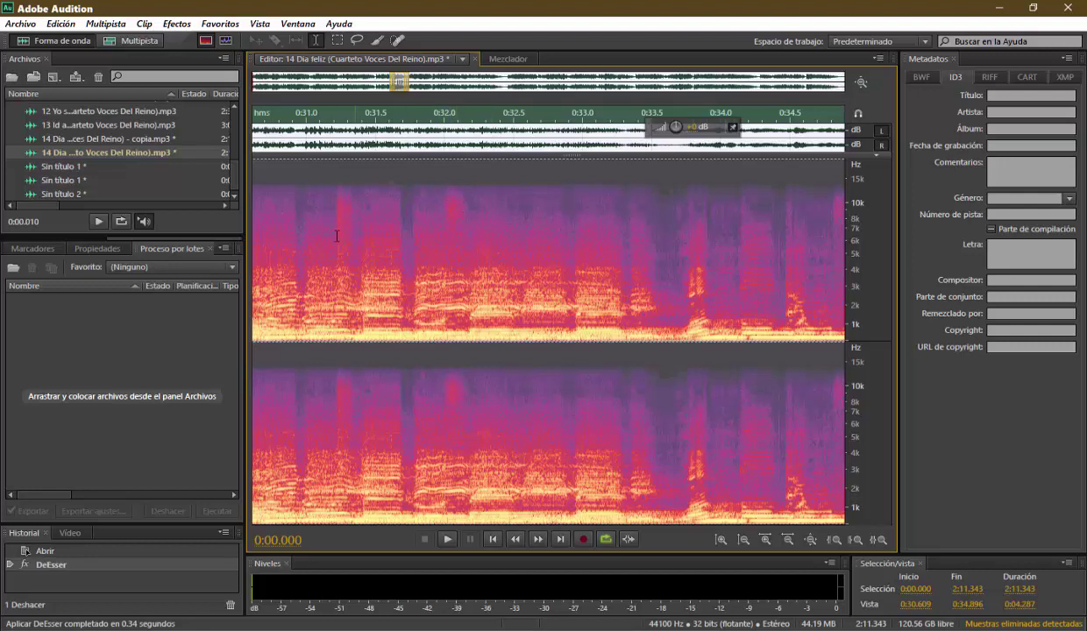
pyautogui.click(310, 115)
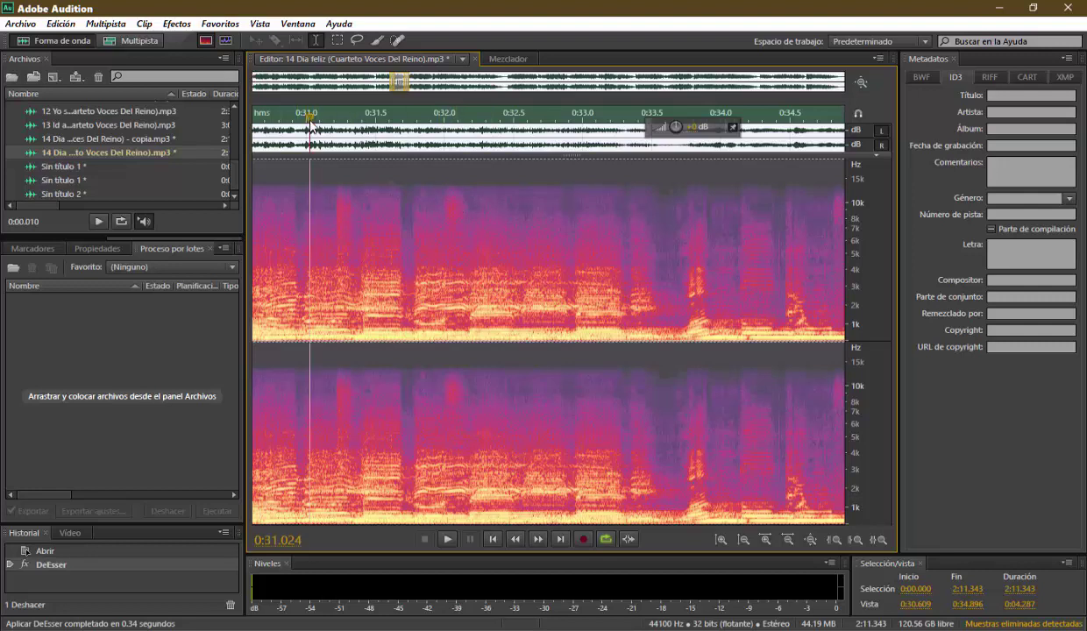
pyautogui.press('space')
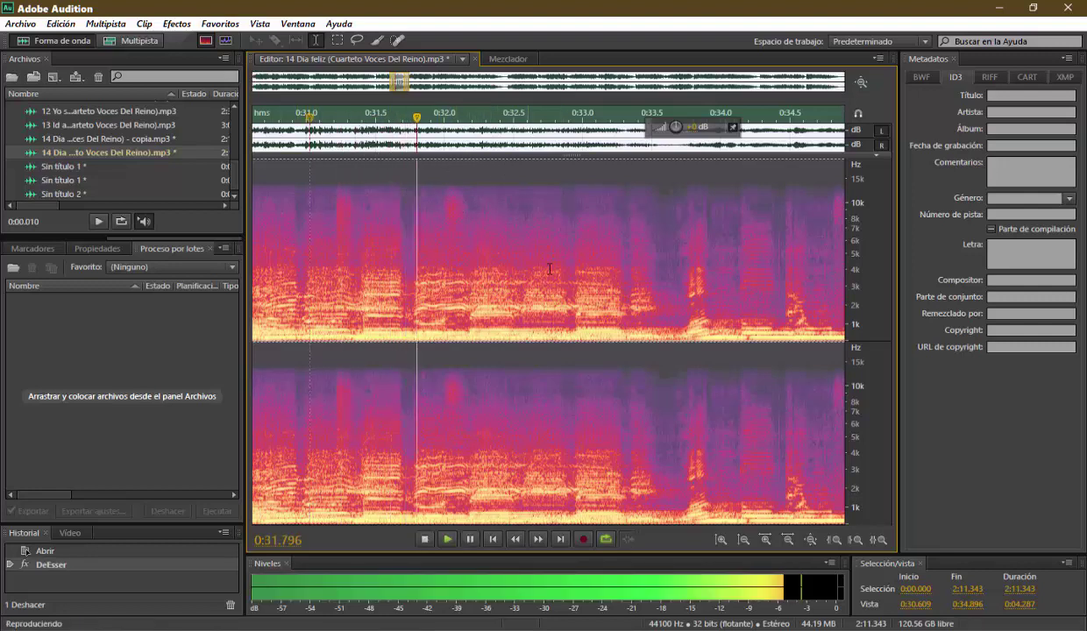
pyautogui.press('space')
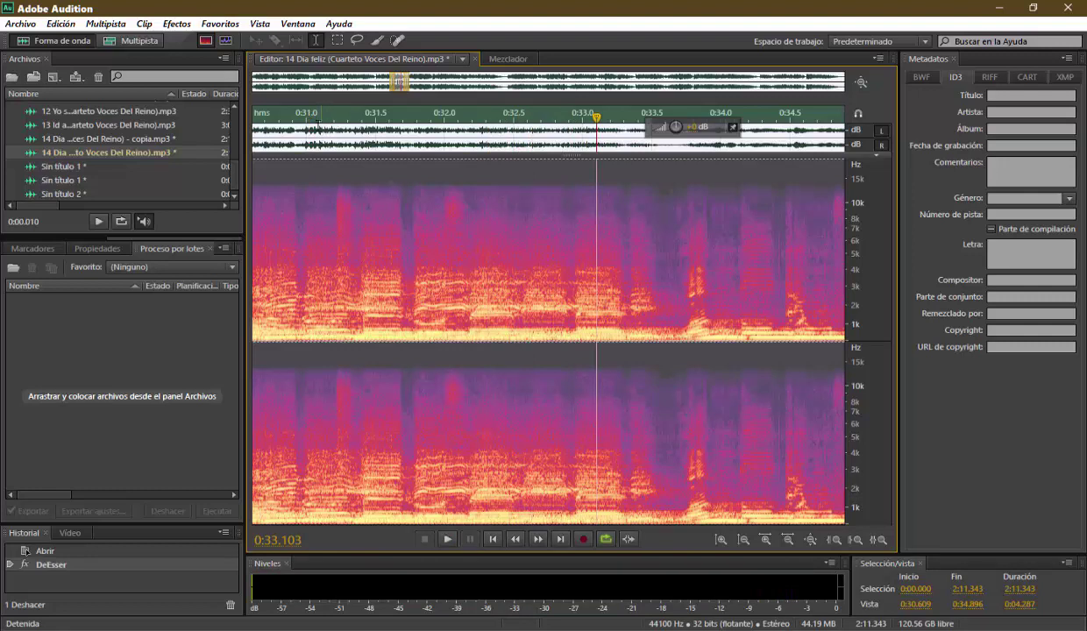
pyautogui.click(289, 117)
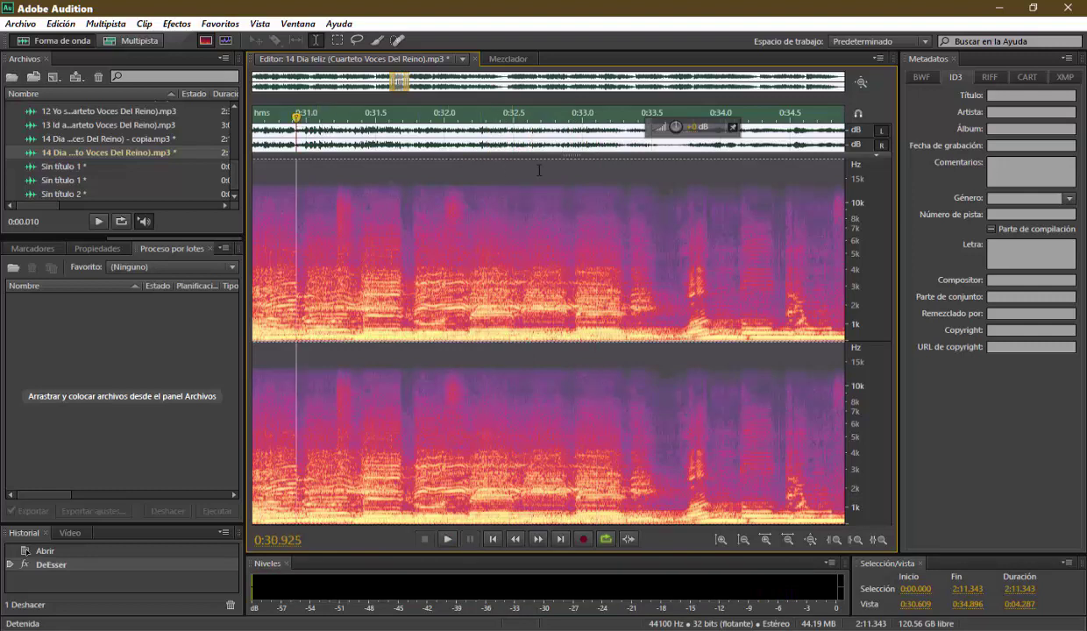
pyautogui.press('space')
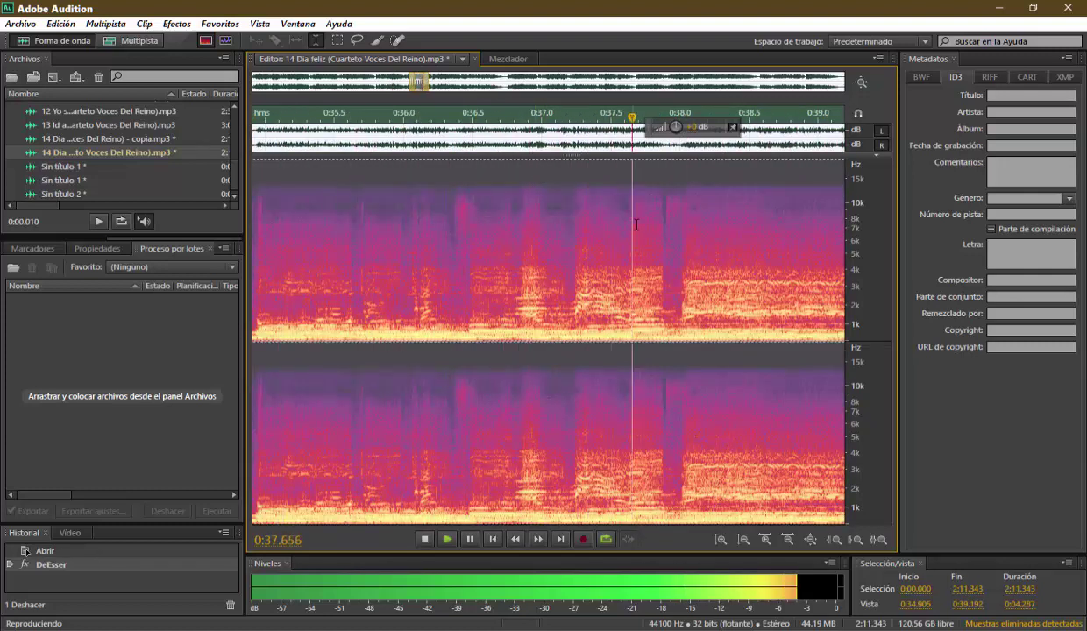
pyautogui.press('space')
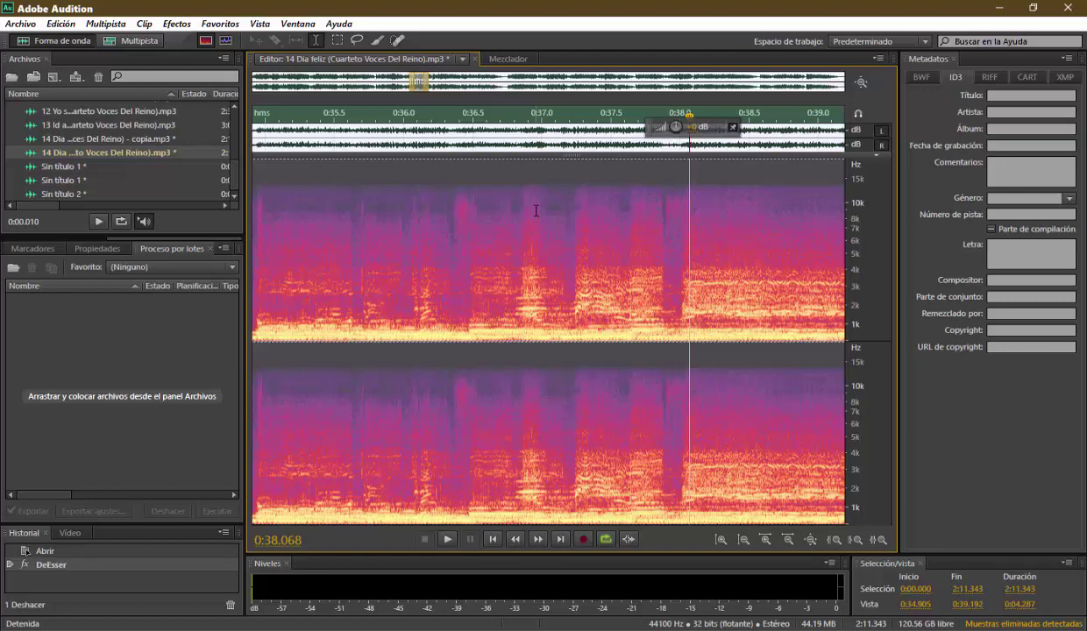
# Step: Replay the two high-frequency bursts separately, from about 0:32.0 and about 0:31.2
pyautogui.moveTo(417, 82); pyautogui.dragTo(392, 84)
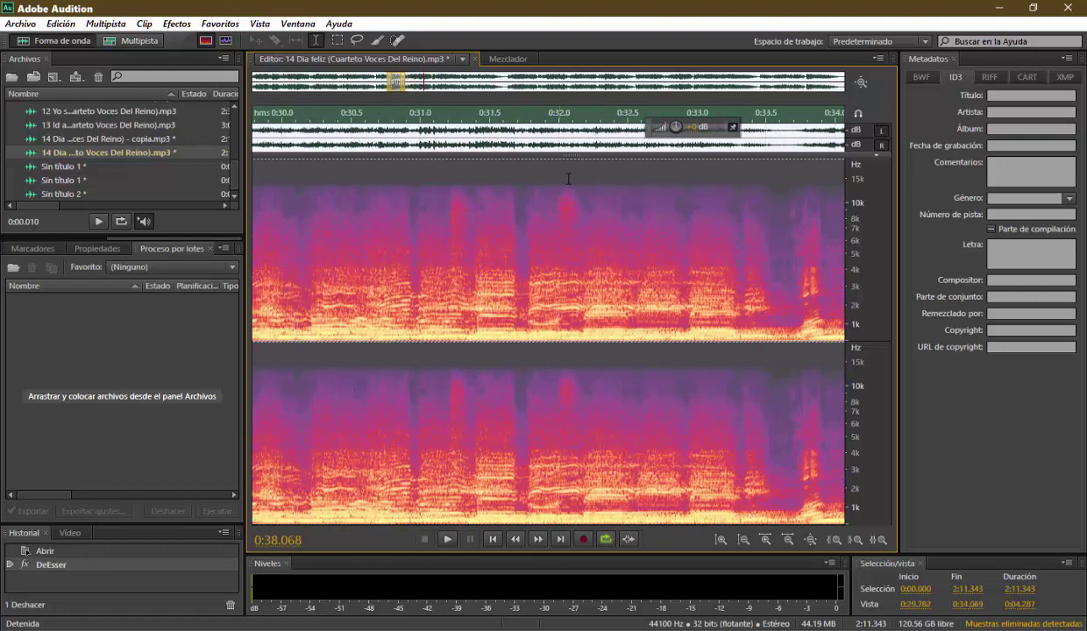
pyautogui.click(541, 114)
pyautogui.press('space')
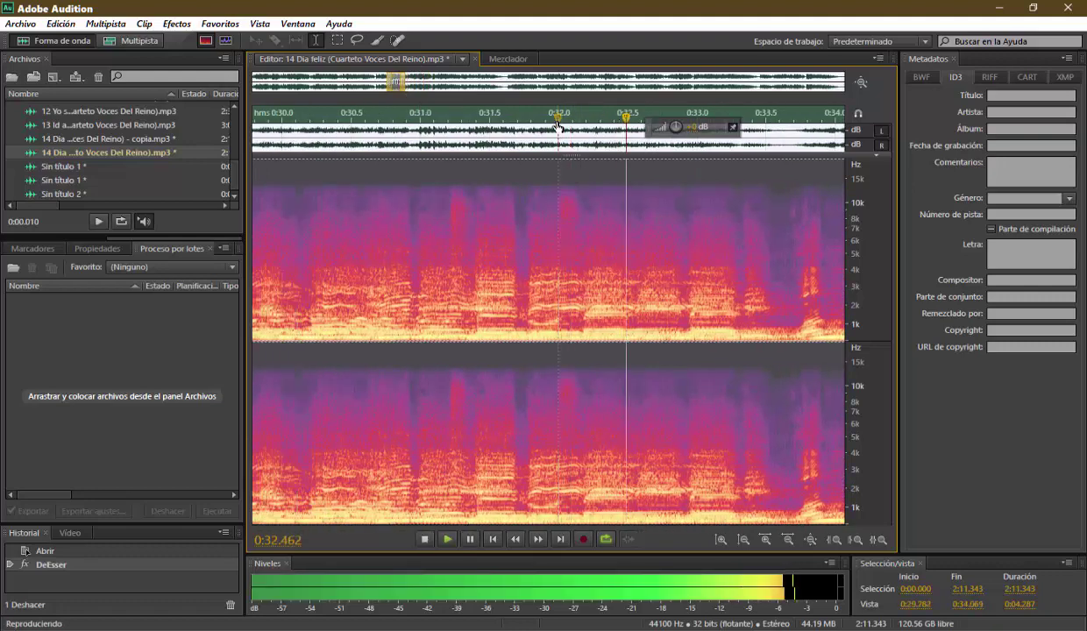
pyautogui.press('space')
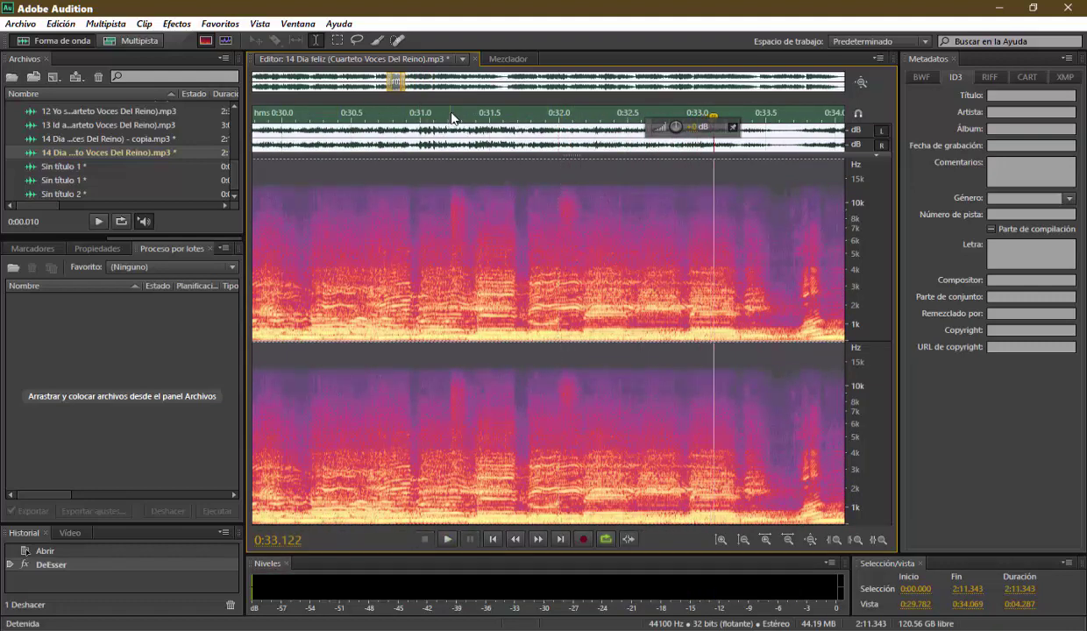
pyautogui.click(453, 116)
pyautogui.press('space')
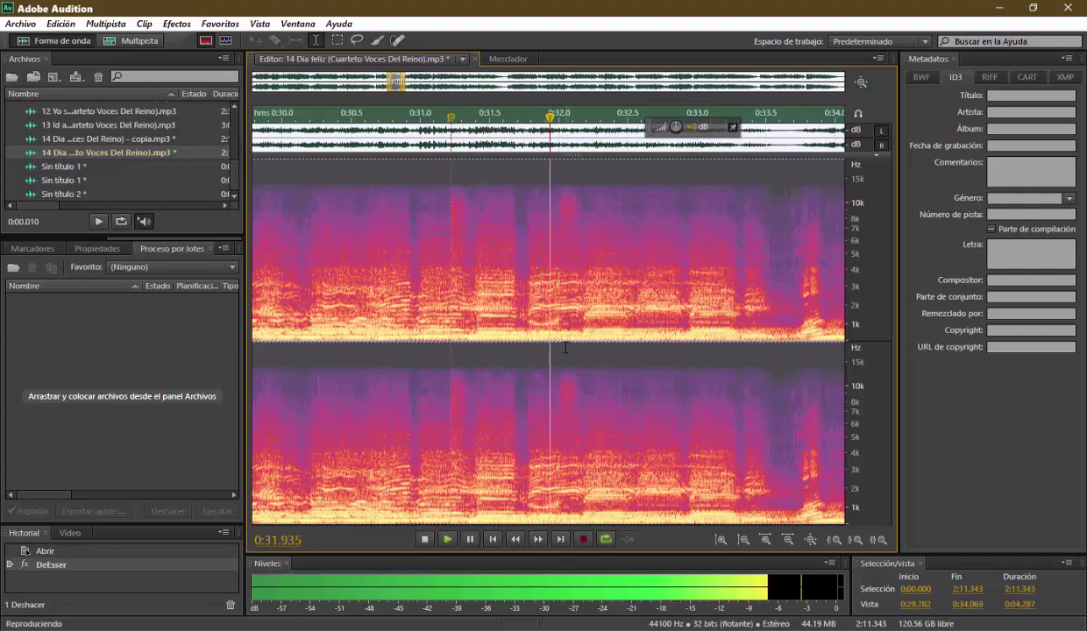
pyautogui.press('space')
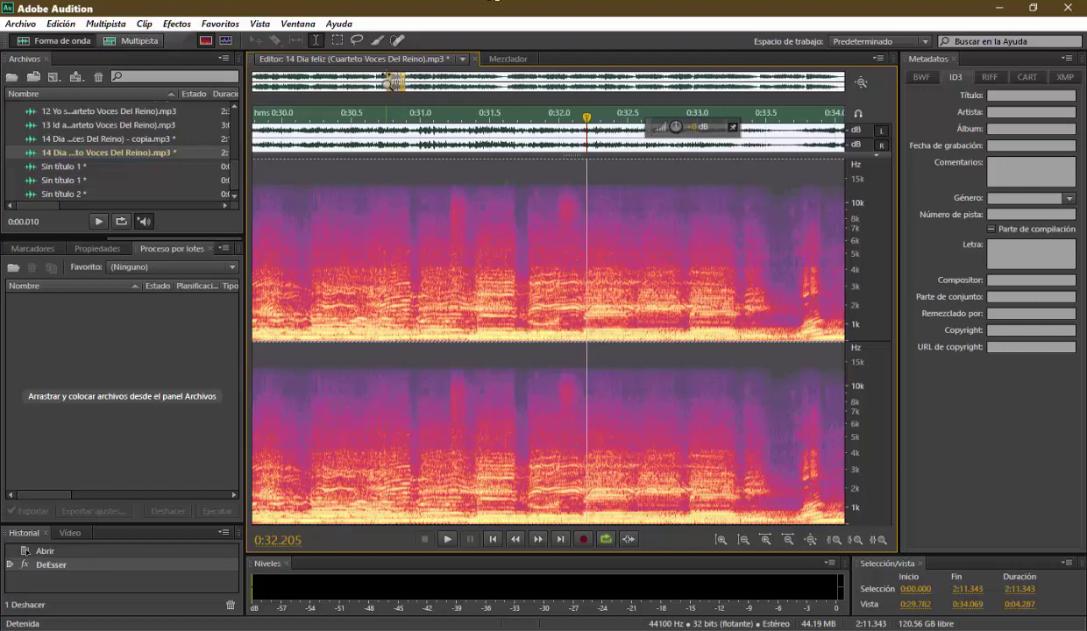
# Step: Undo the DeEsser and redo it to compare the 1:52.671 to 1:55.634 range before and after
pyautogui.moveTo(393, 82); pyautogui.dragTo(442, 82)
pyautogui.moveTo(765, 82)
pyautogui.mouseDown()
pyautogui.moveTo(799, 82)
pyautogui.moveTo(775, 99)
pyautogui.mouseUp()
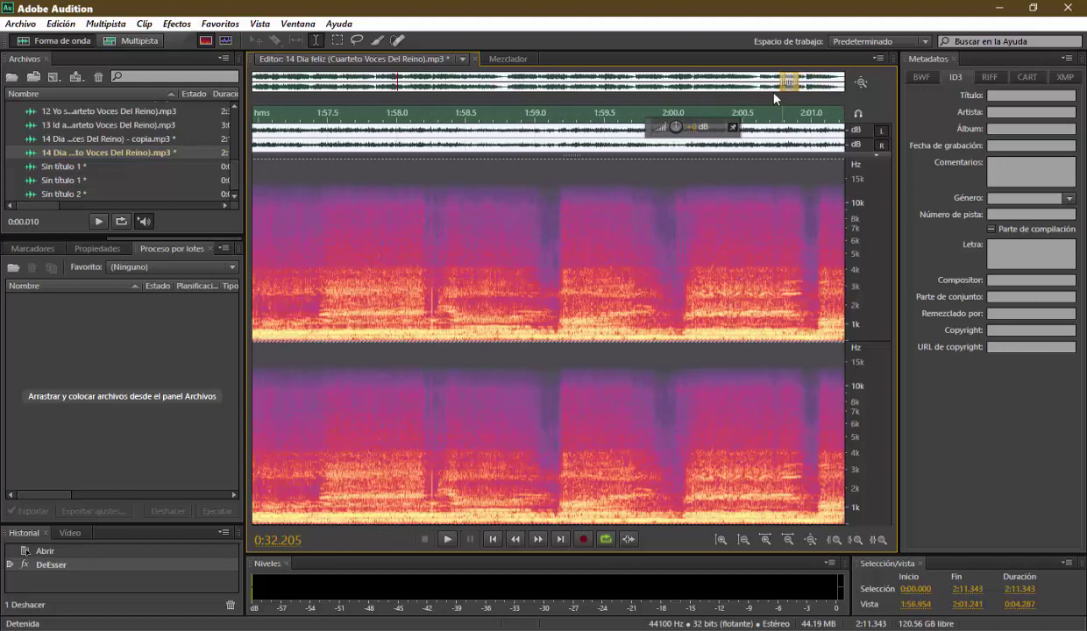
pyautogui.hotkey('ctrl', 'z')
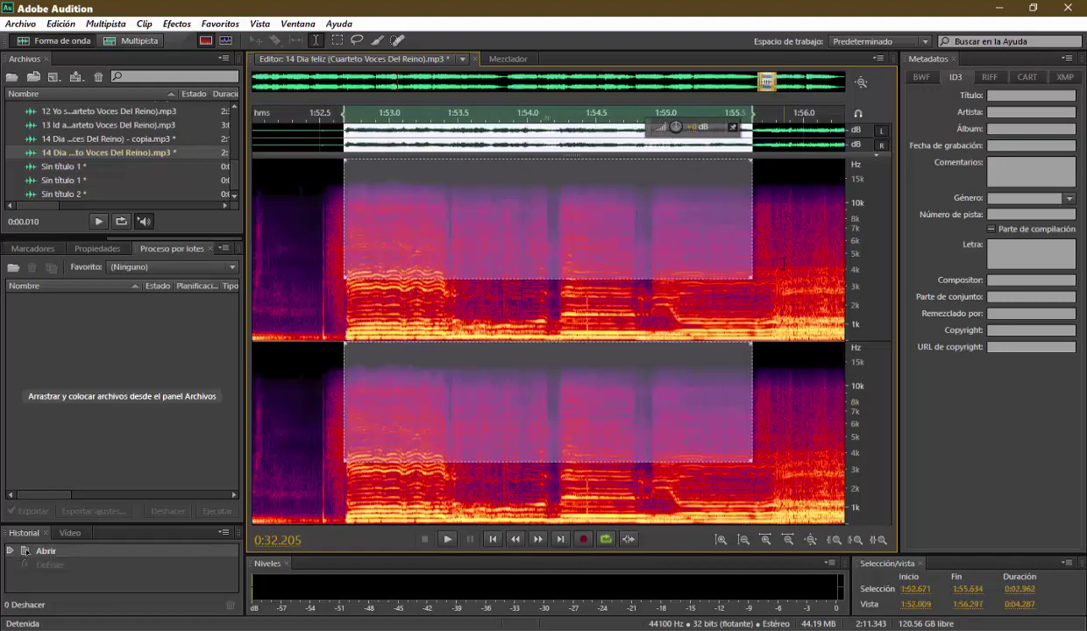
pyautogui.click(55, 25)
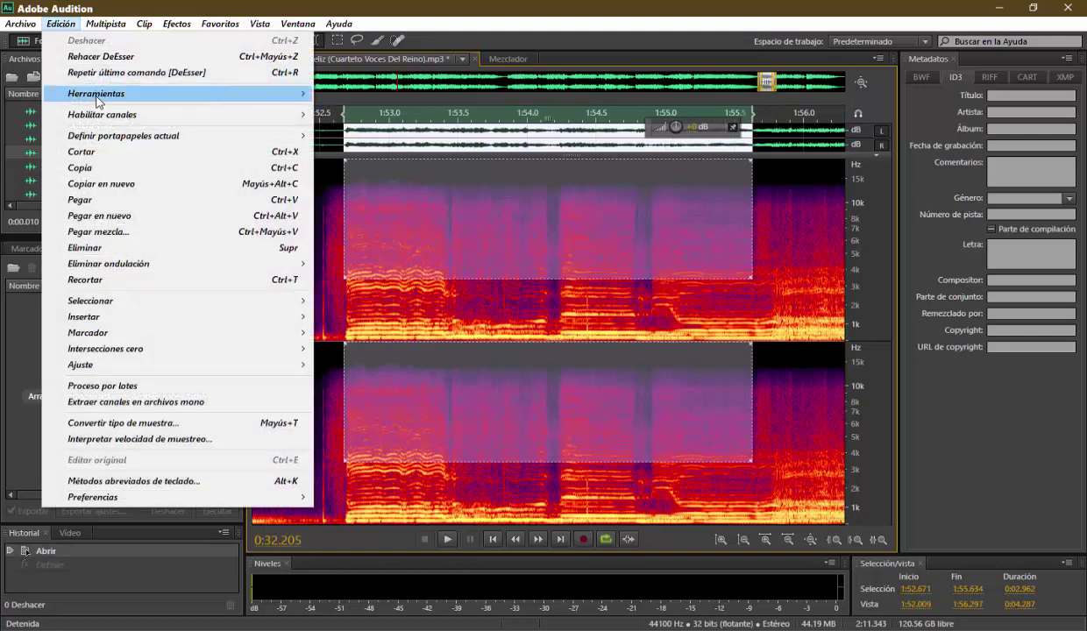
pyautogui.click(102, 57)
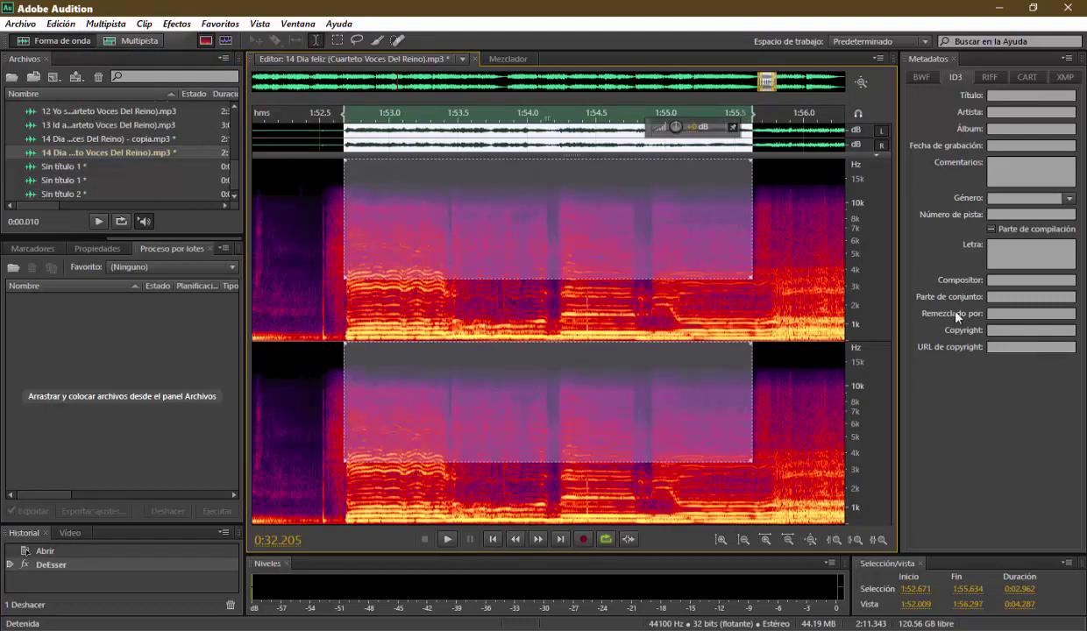
# Step: Clear the selection and play from 1:52.140 through the de-essed range into the unprocessed audio
pyautogui.click(391, 243)
pyautogui.click(270, 236)
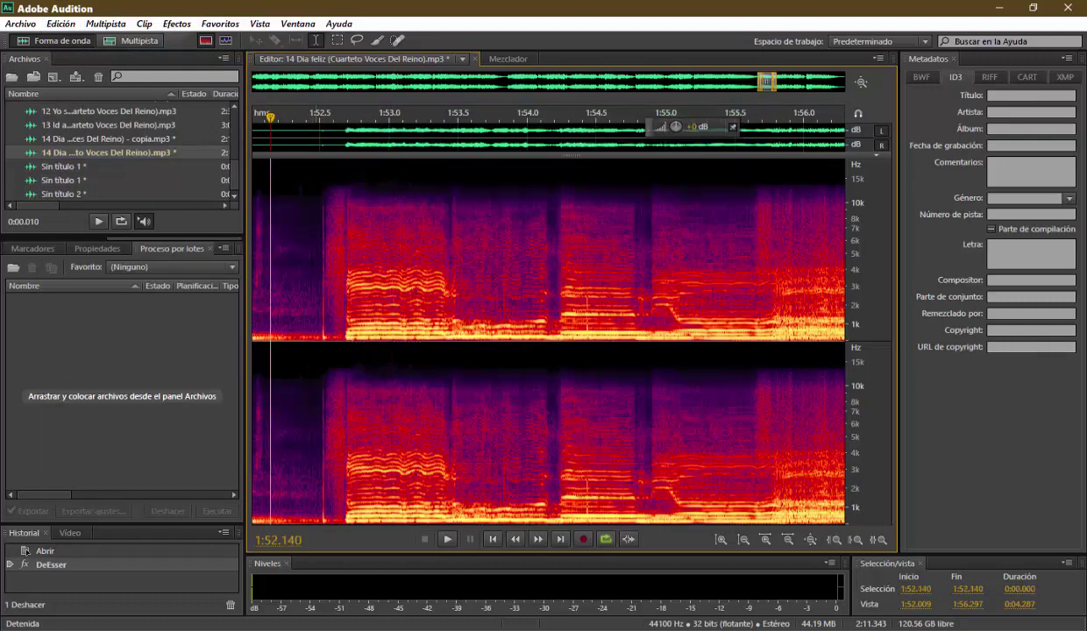
pyautogui.press('space')
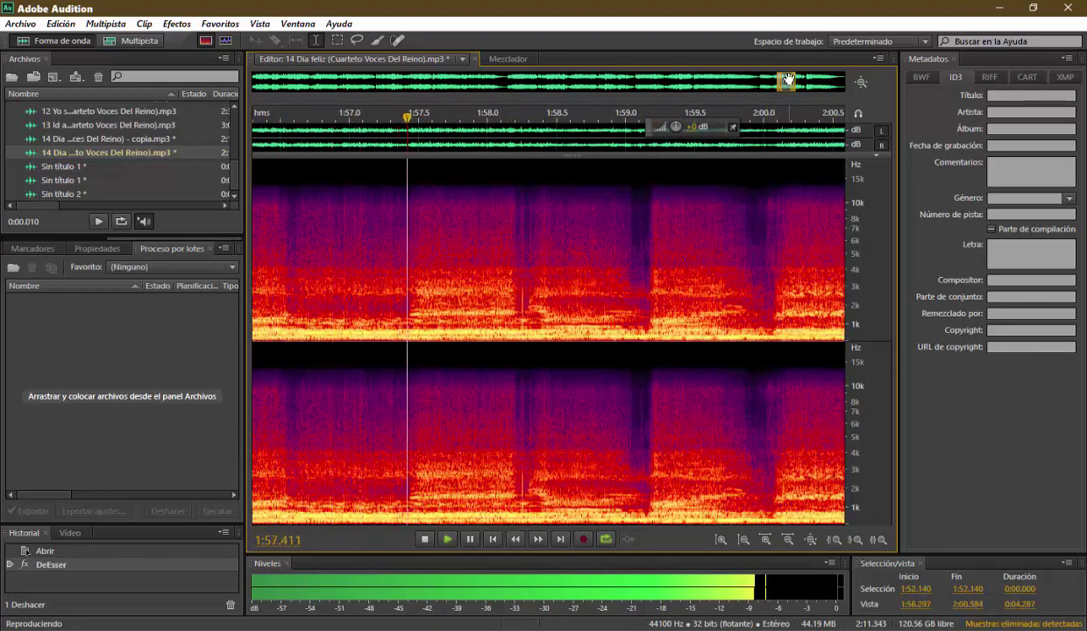
pyautogui.moveTo(786, 80)
pyautogui.mouseDown()
pyautogui.moveTo(796, 79)
pyautogui.moveTo(780, 80)
pyautogui.mouseUp()
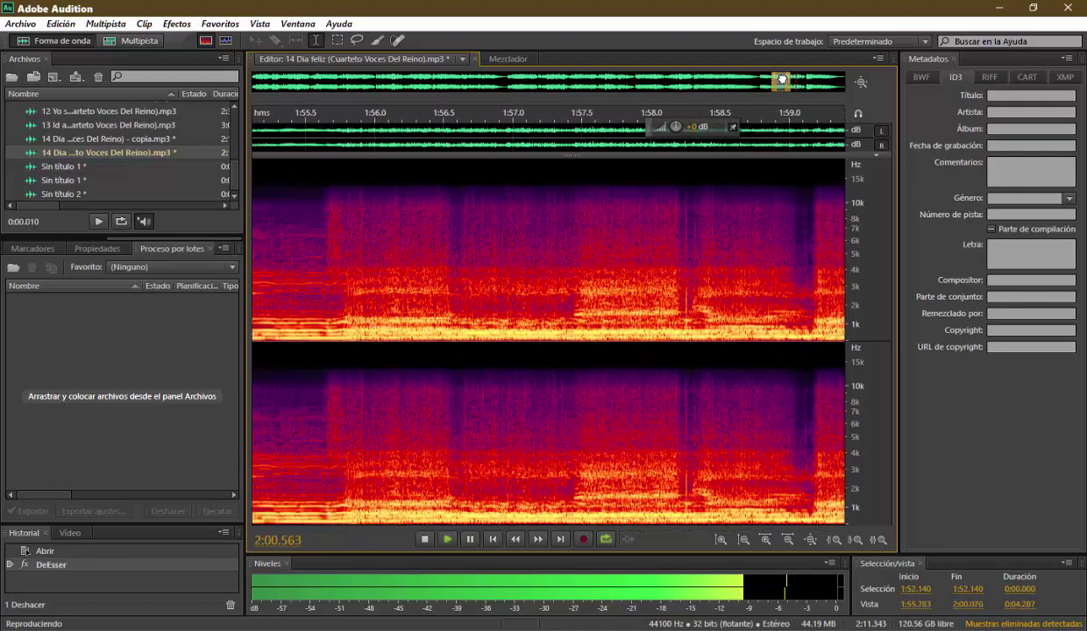
pyautogui.press('space')
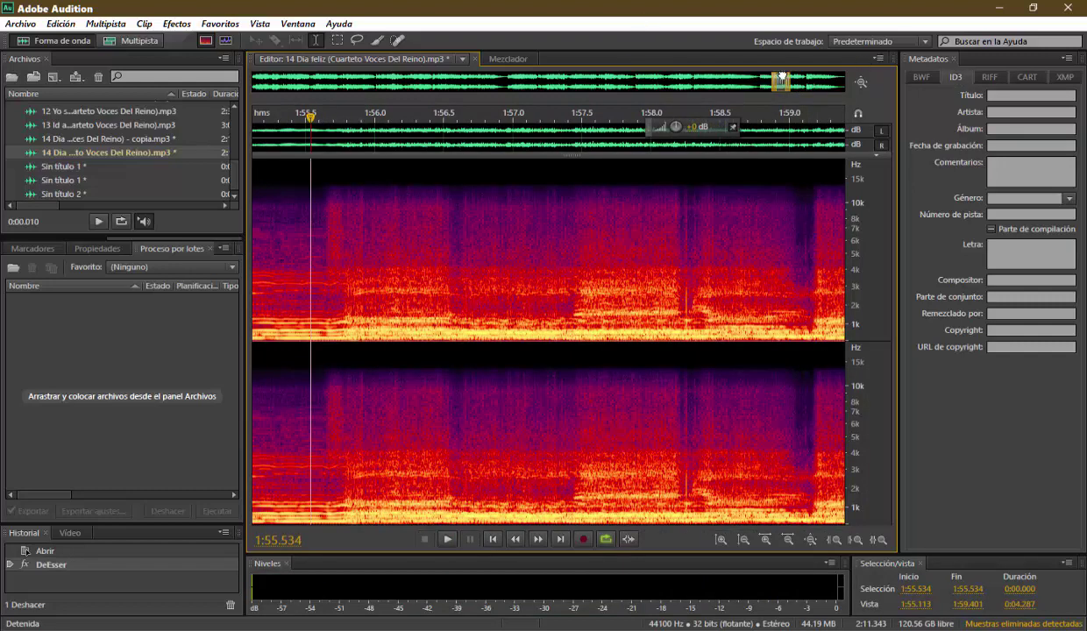
# Step: Replay the de-essed range from 1:52.768 into the following passage
pyautogui.moveTo(781, 77); pyautogui.dragTo(765, 79)
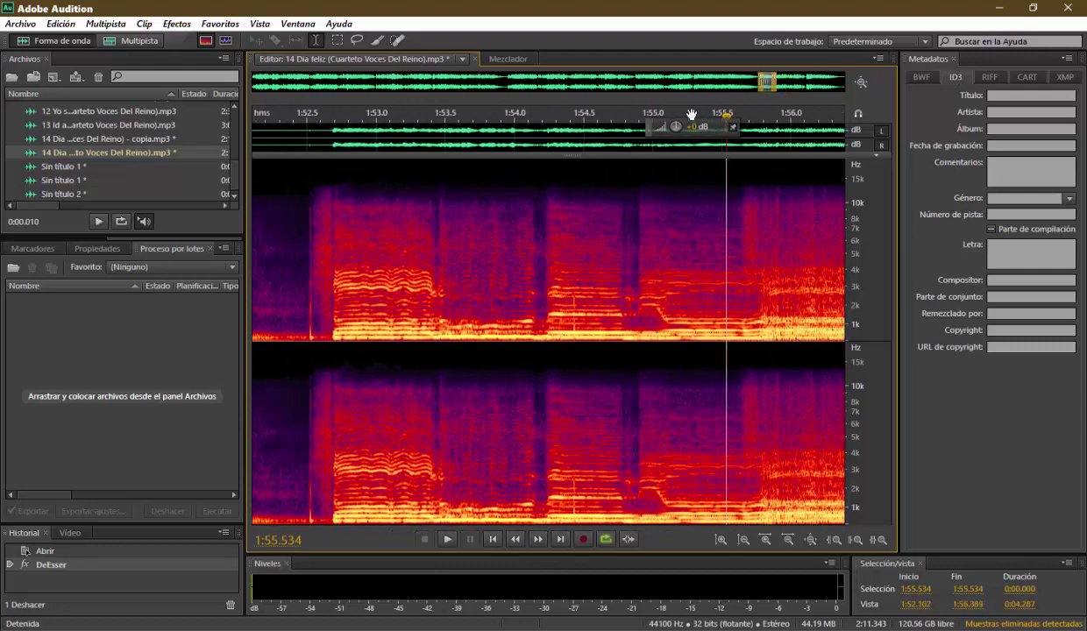
pyautogui.click(345, 220)
pyautogui.press('space')
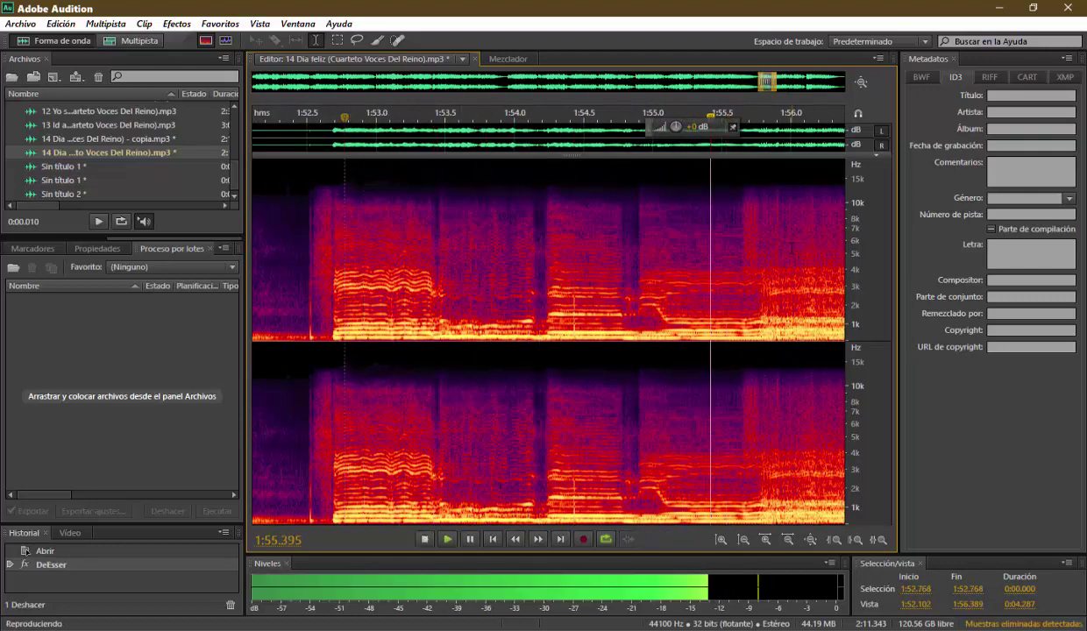
pyautogui.press('space')
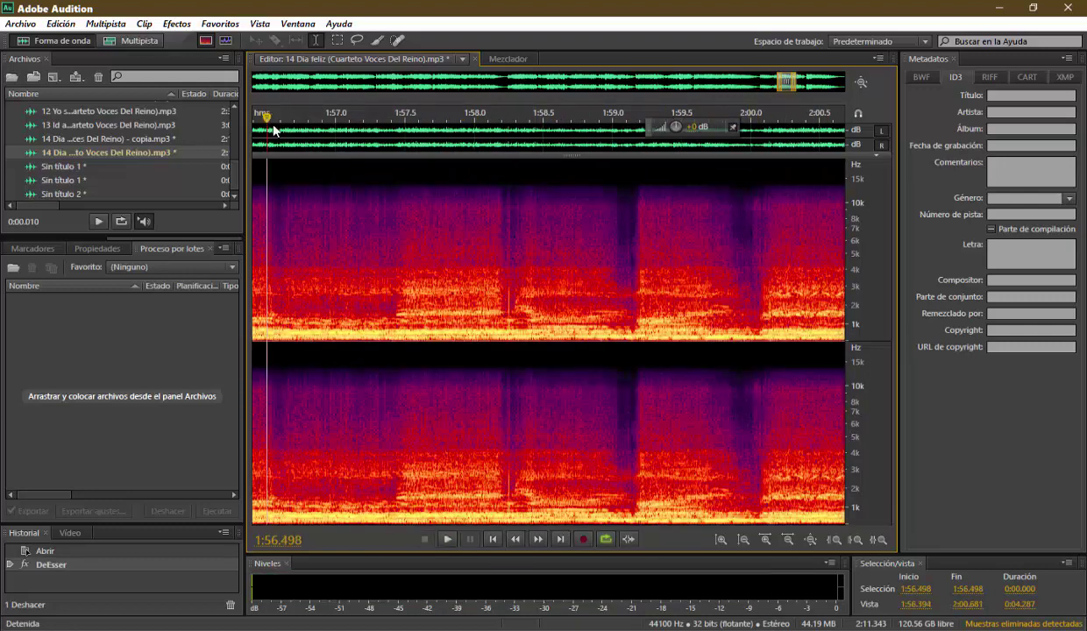
# Step: Play the transition between the de-essed and unprocessed audio from 1:55.602
pyautogui.moveTo(266, 117); pyautogui.dragTo(202, 123)
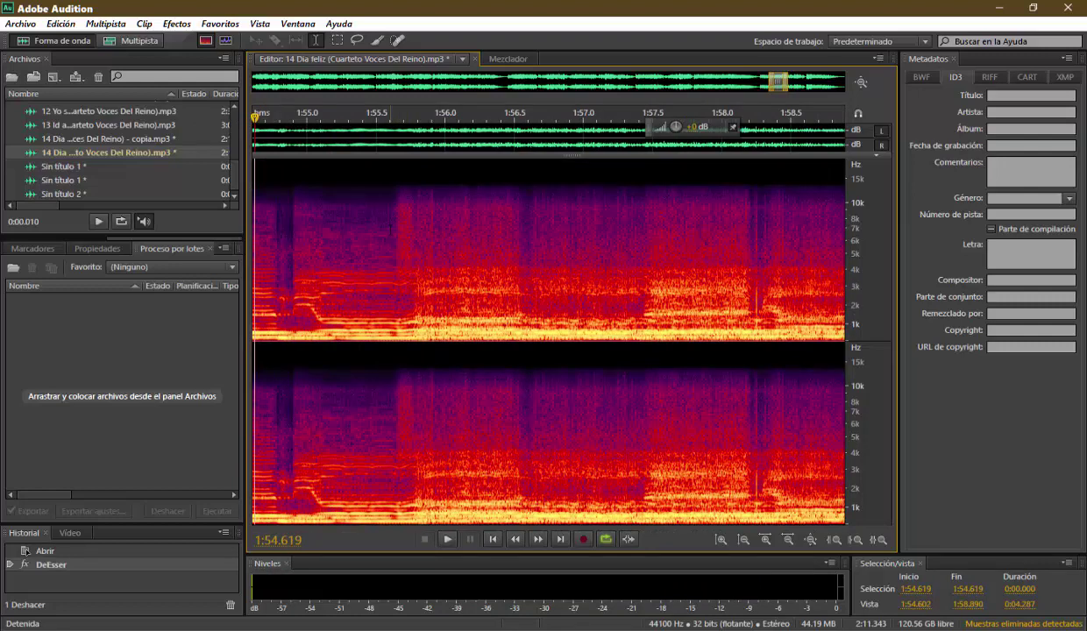
pyautogui.click(390, 254)
pyautogui.press('space')
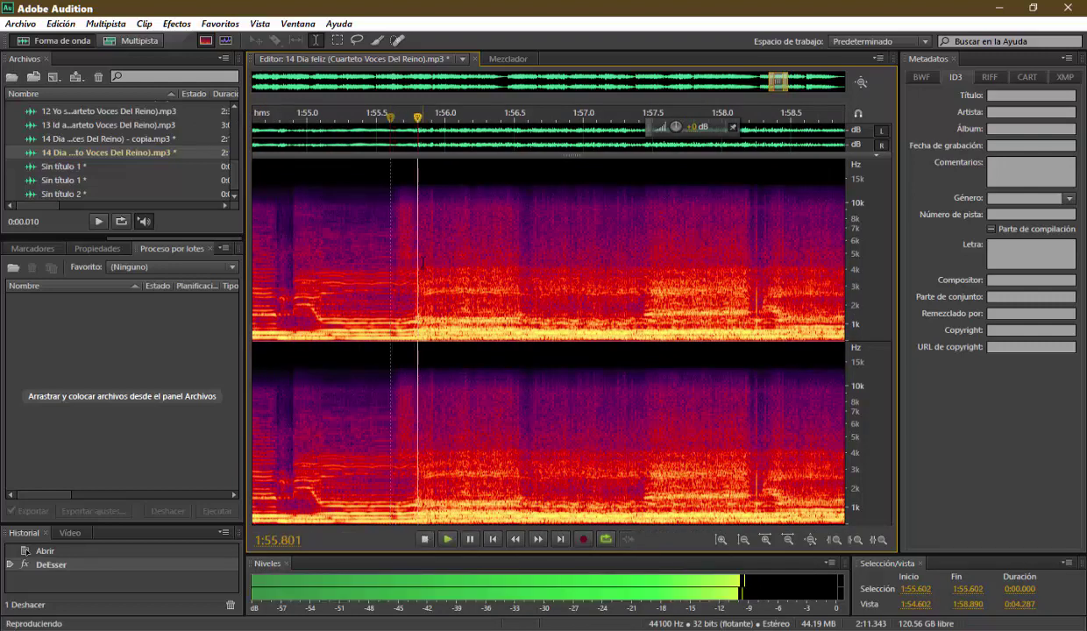
pyautogui.press('space')
# Step: Select and play the unprocessed range starting at 1:55.755, and trim the selection's end to 2:01.779
pyautogui.click(411, 244)
pyautogui.moveTo(411, 243); pyautogui.dragTo(650, 258)
pyautogui.press('space')
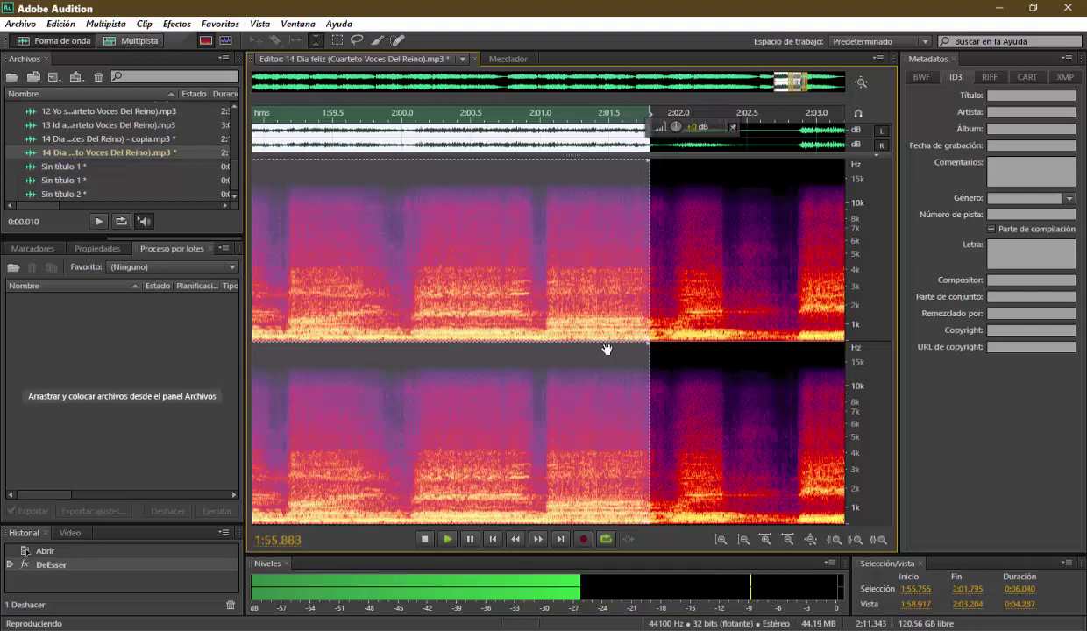
pyautogui.click(426, 539)
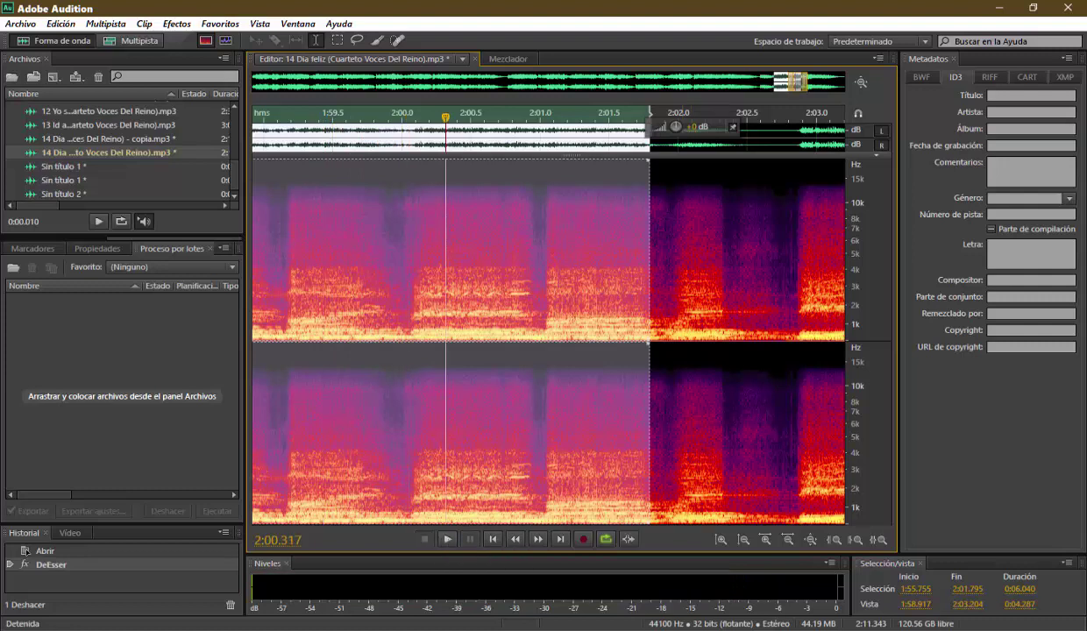
pyautogui.moveTo(650, 196); pyautogui.dragTo(647, 197)
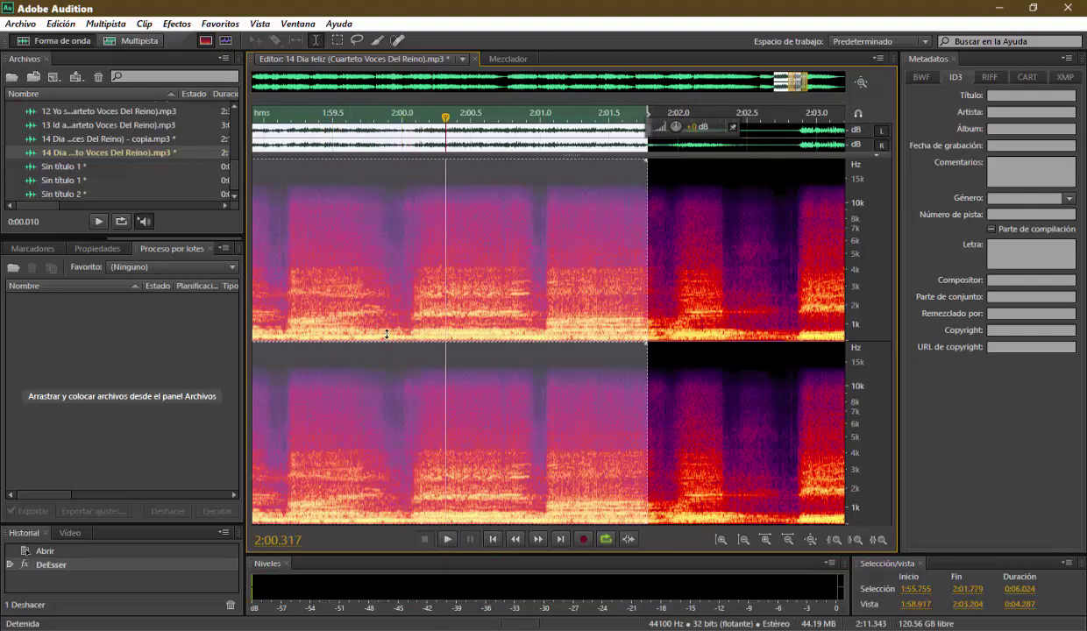
# Step: Limit the selected range to frequencies above about 3 kHz and apply the DeEsser with its current 12000 Hz centre frequency and 6450 Hz bandwidth
pyautogui.moveTo(387, 334); pyautogui.dragTo(398, 287)
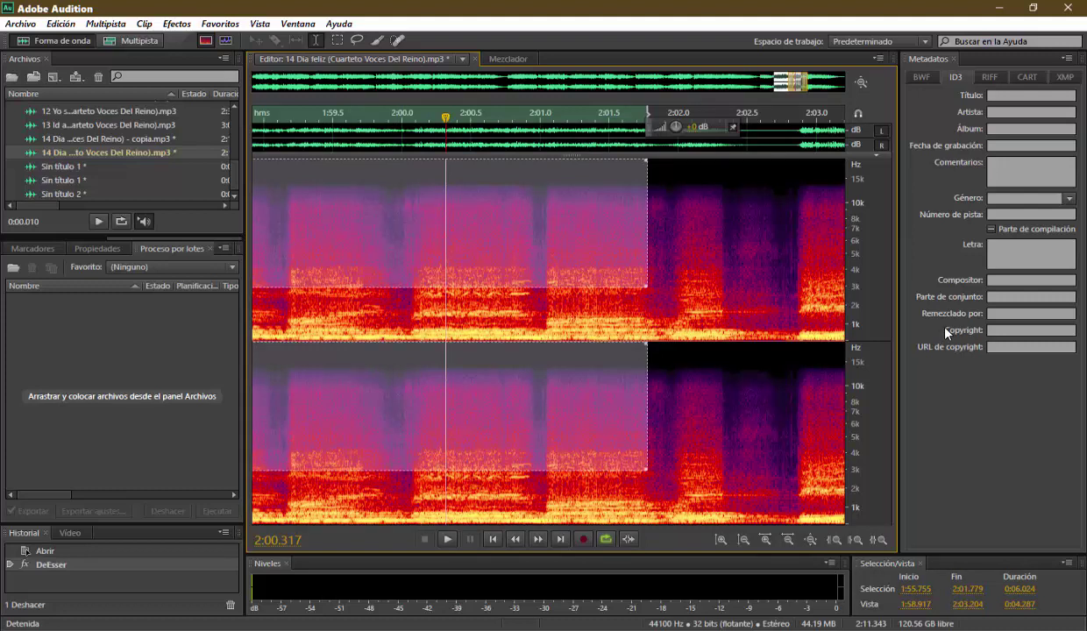
pyautogui.hotkey('shift', 'r')
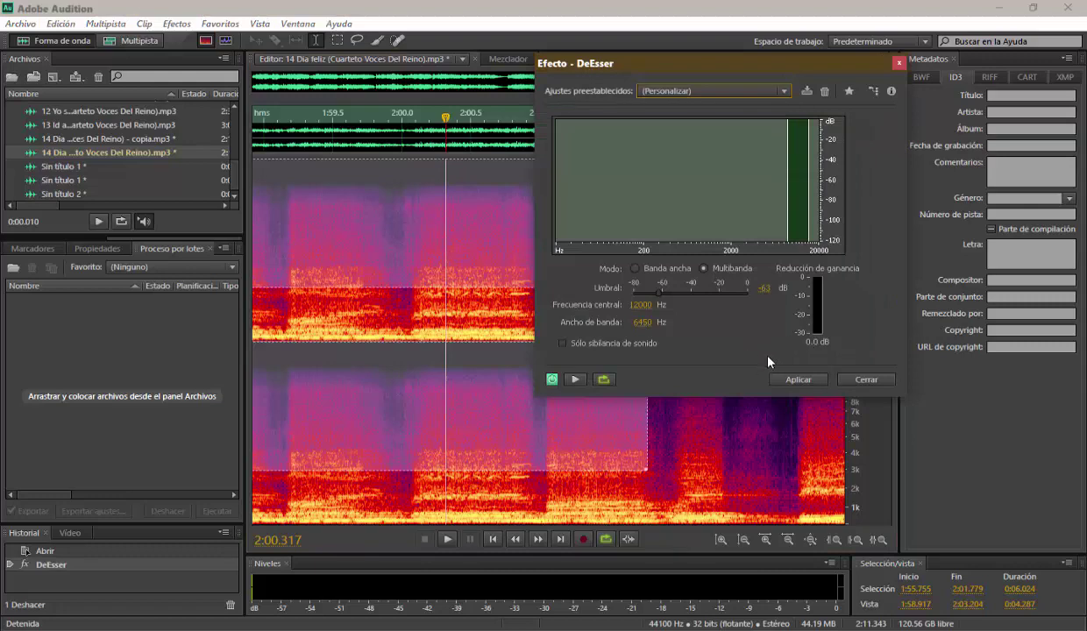
pyautogui.click(796, 380)
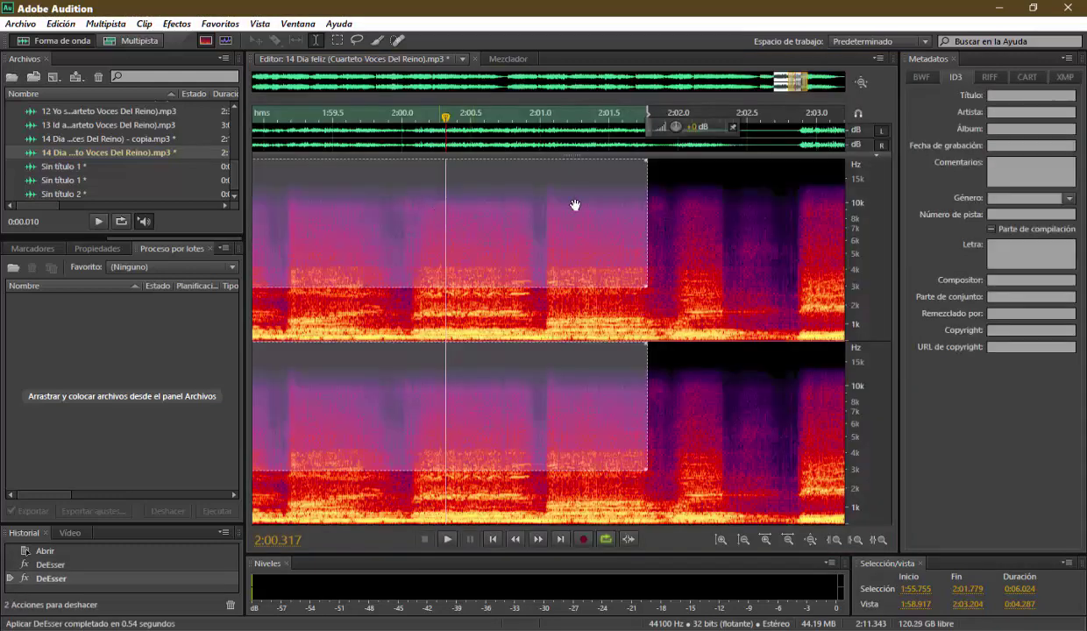
# Step: Select the remaining audio from 2:01.935 to 2:11.343 across the full frequency range and play it
pyautogui.moveTo(782, 80)
pyautogui.mouseDown()
pyautogui.moveTo(775, 84)
pyautogui.moveTo(786, 81)
pyautogui.mouseUp()
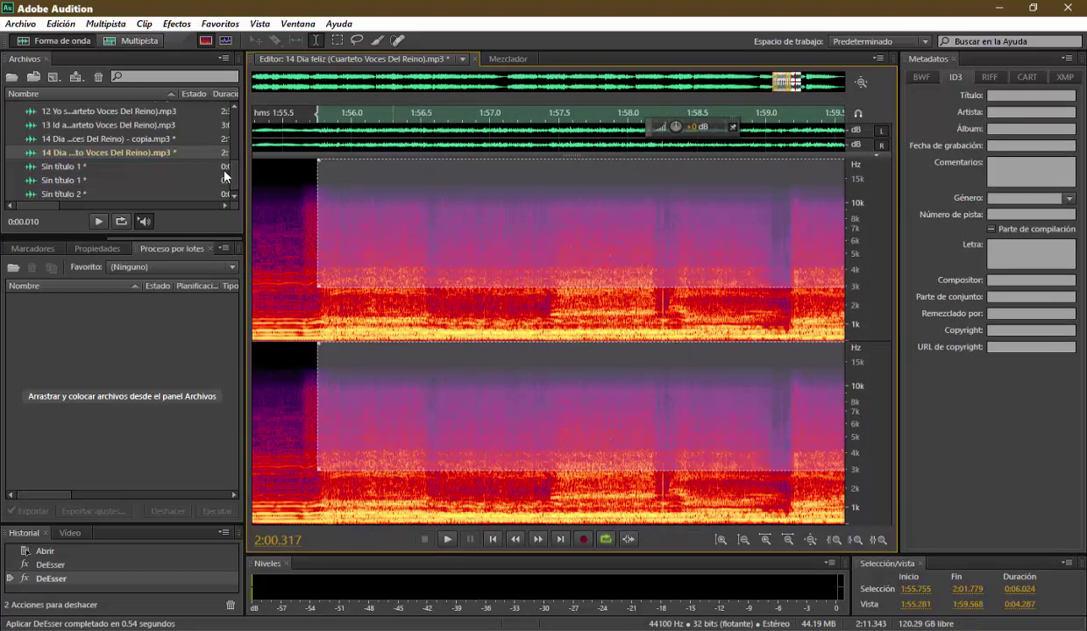
pyautogui.moveTo(317, 225); pyautogui.dragTo(828, 232)
pyautogui.moveTo(681, 238); pyautogui.dragTo(916, 291)
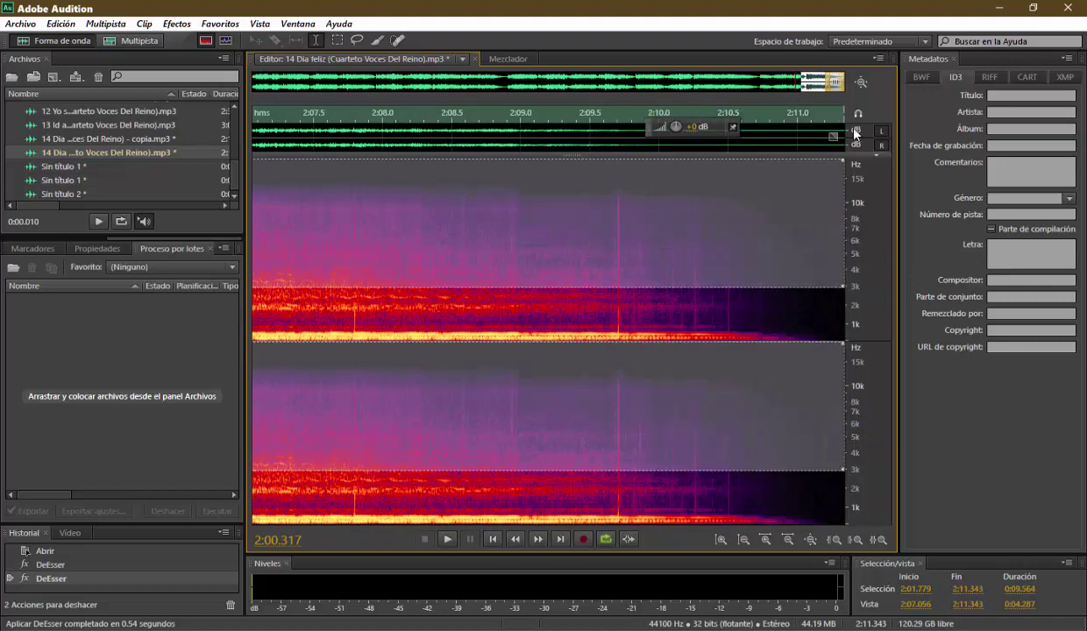
pyautogui.moveTo(811, 83)
pyautogui.mouseDown()
pyautogui.moveTo(782, 85)
pyautogui.moveTo(793, 85)
pyautogui.mouseUp()
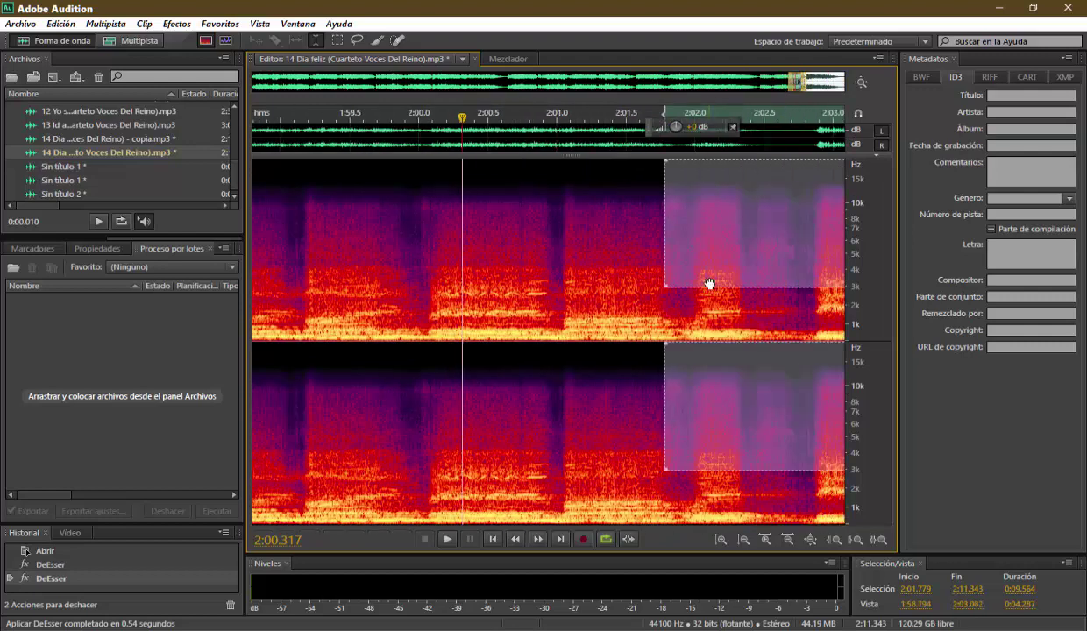
pyautogui.moveTo(708, 288); pyautogui.dragTo(693, 340)
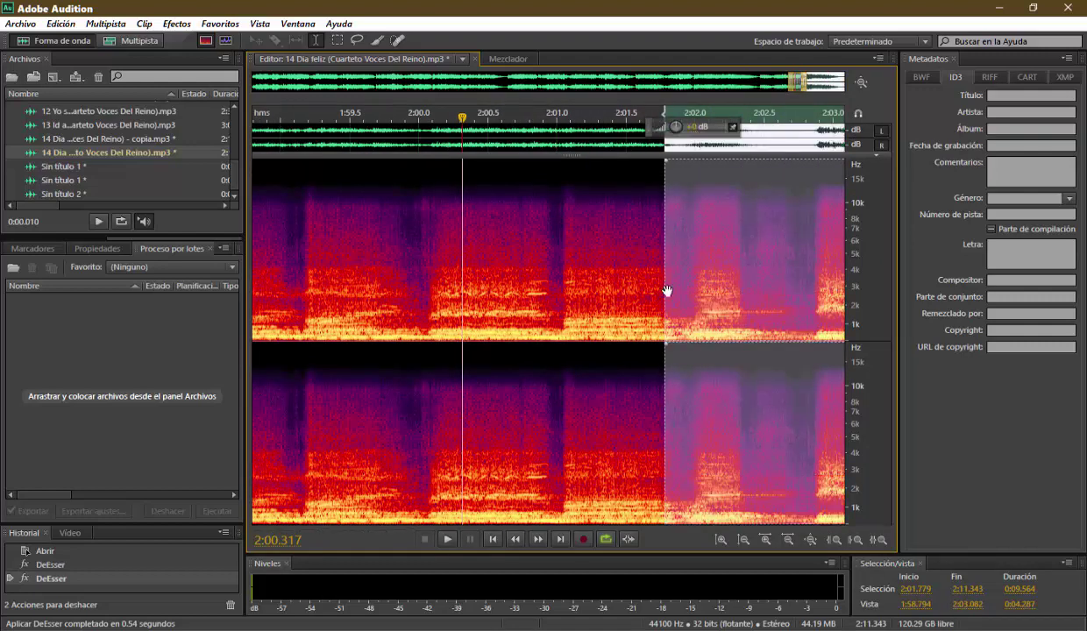
pyautogui.moveTo(665, 291); pyautogui.dragTo(687, 287)
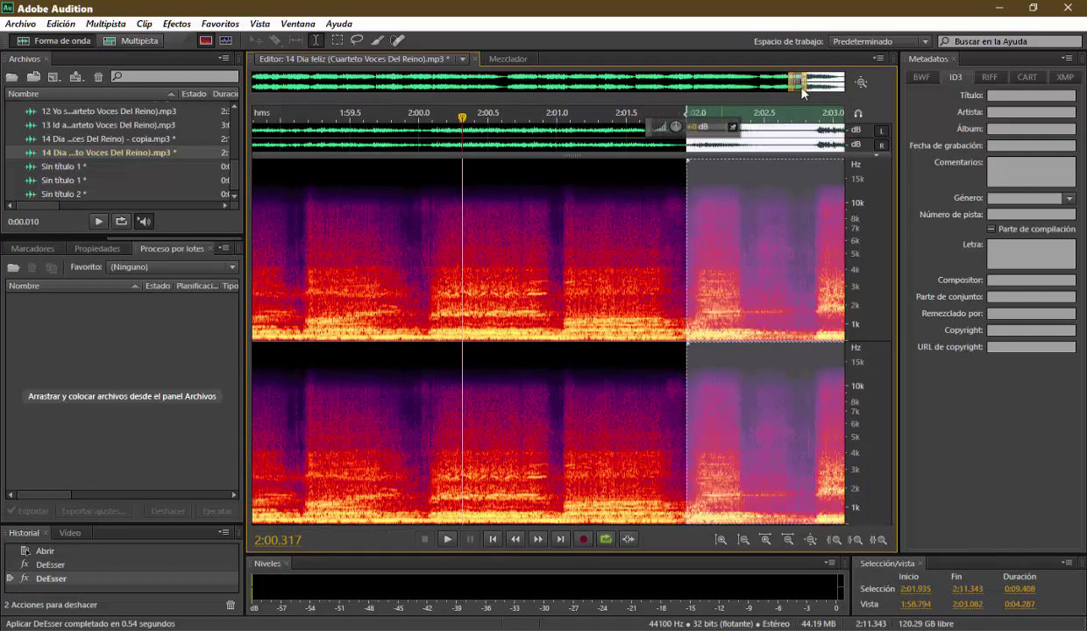
pyautogui.moveTo(798, 83); pyautogui.dragTo(803, 82)
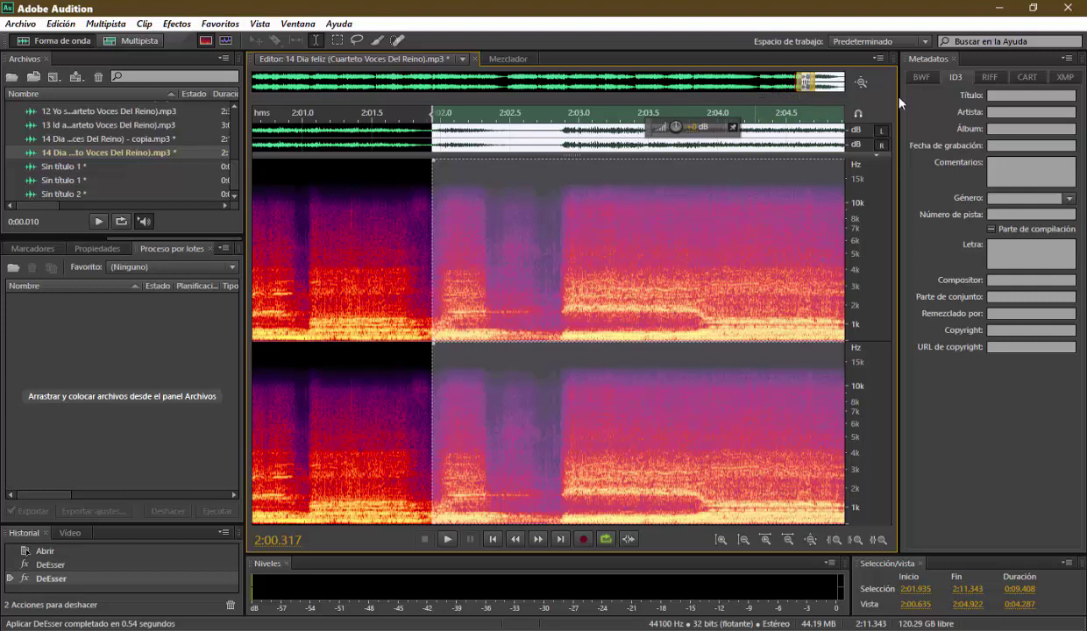
pyautogui.press('space')
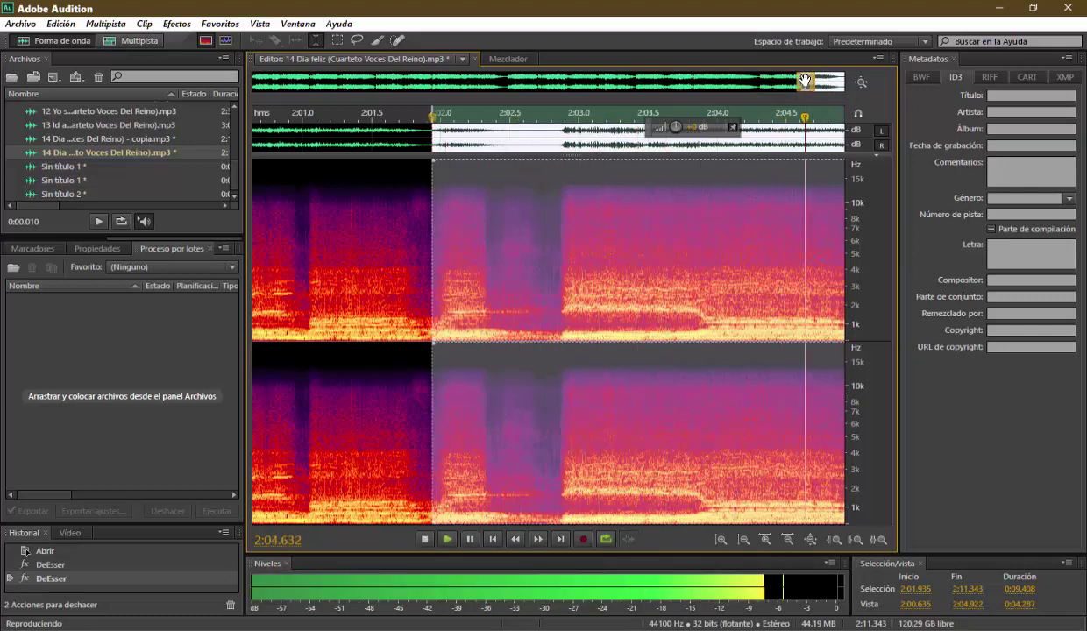
pyautogui.moveTo(820, 81); pyautogui.dragTo(837, 77)
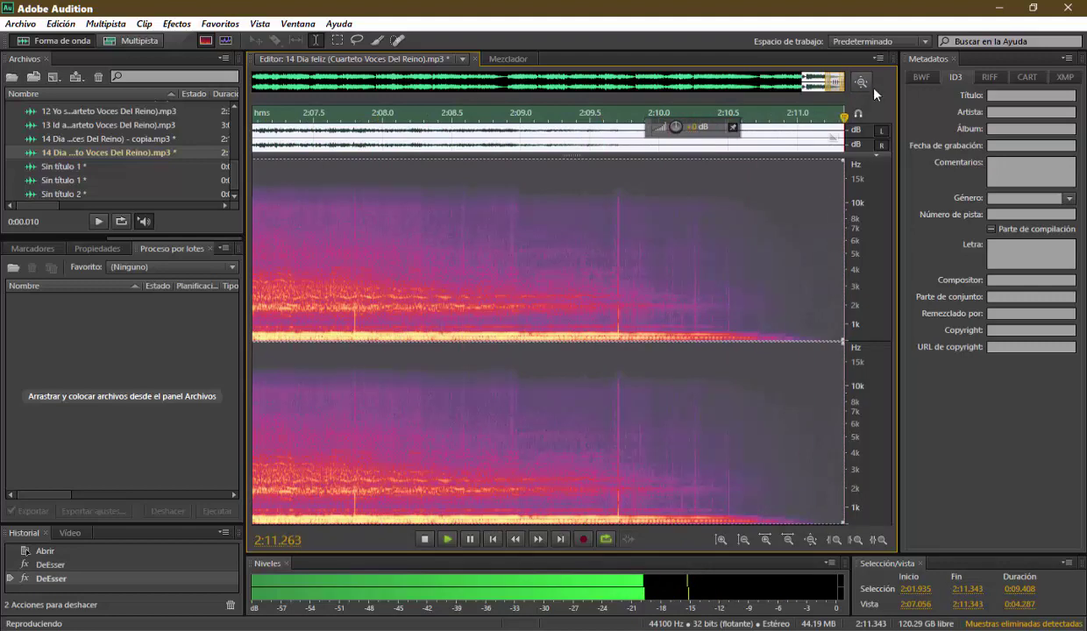
# Step: Restrict the final section's selection to frequencies above about 3 kHz and apply the DeEsser with its current settings
pyautogui.moveTo(415, 340); pyautogui.dragTo(432, 284)
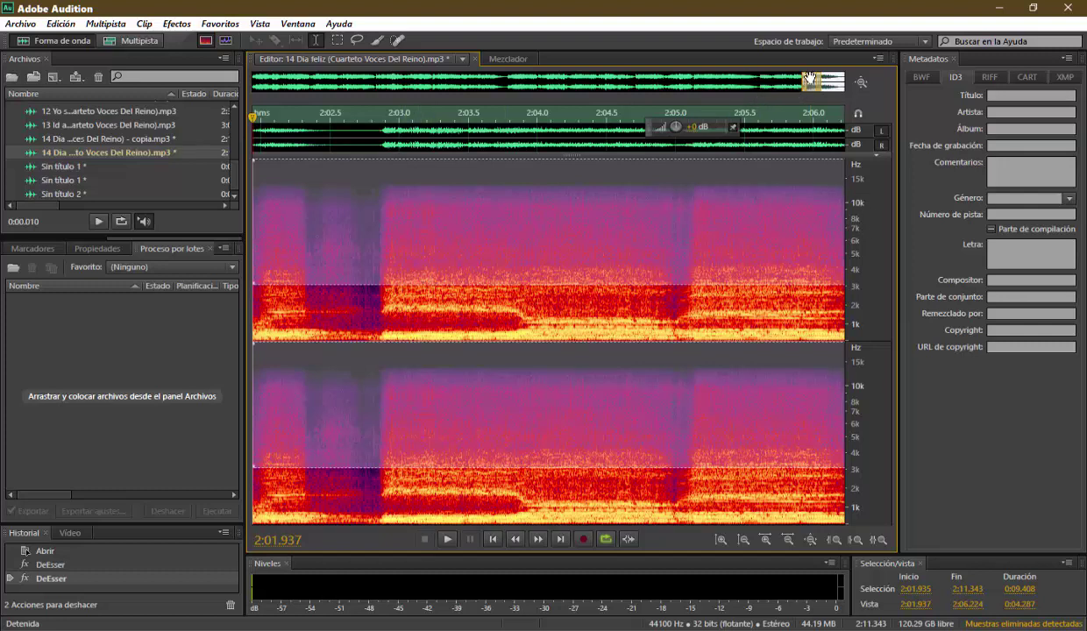
pyautogui.moveTo(784, 78); pyautogui.dragTo(818, 77)
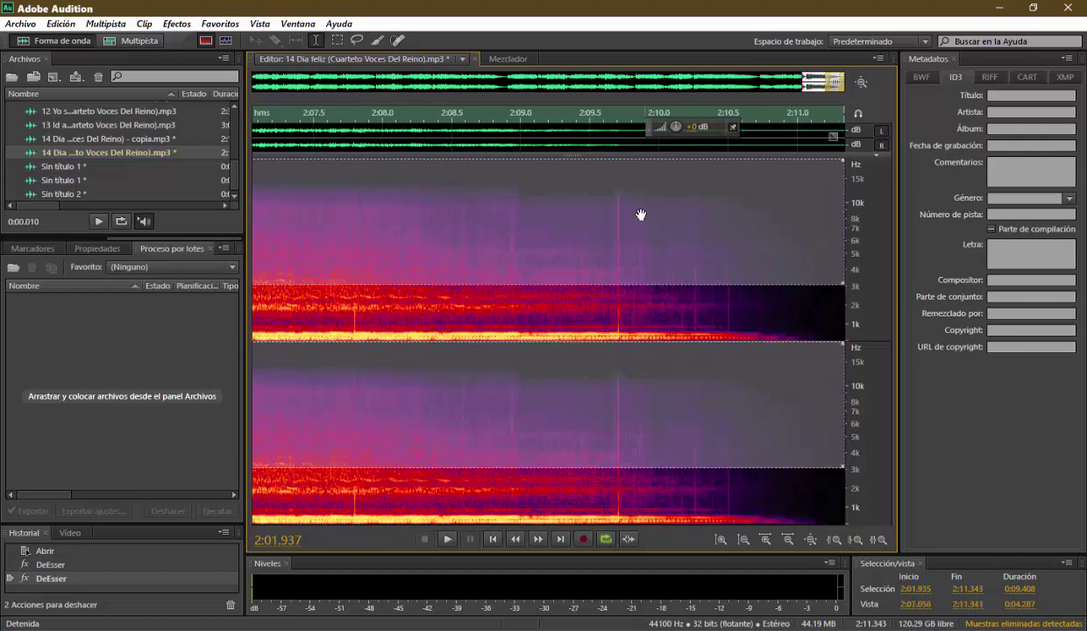
pyautogui.scroll(-2, 639, 206)
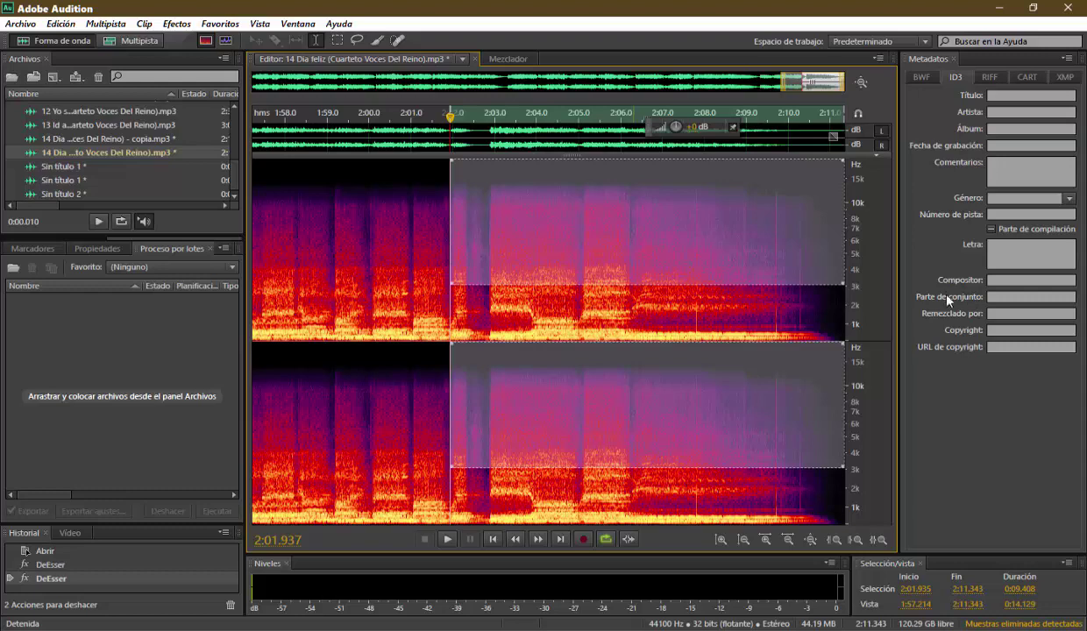
pyautogui.hotkey('ctrl', 'r')
pyautogui.click(808, 380)
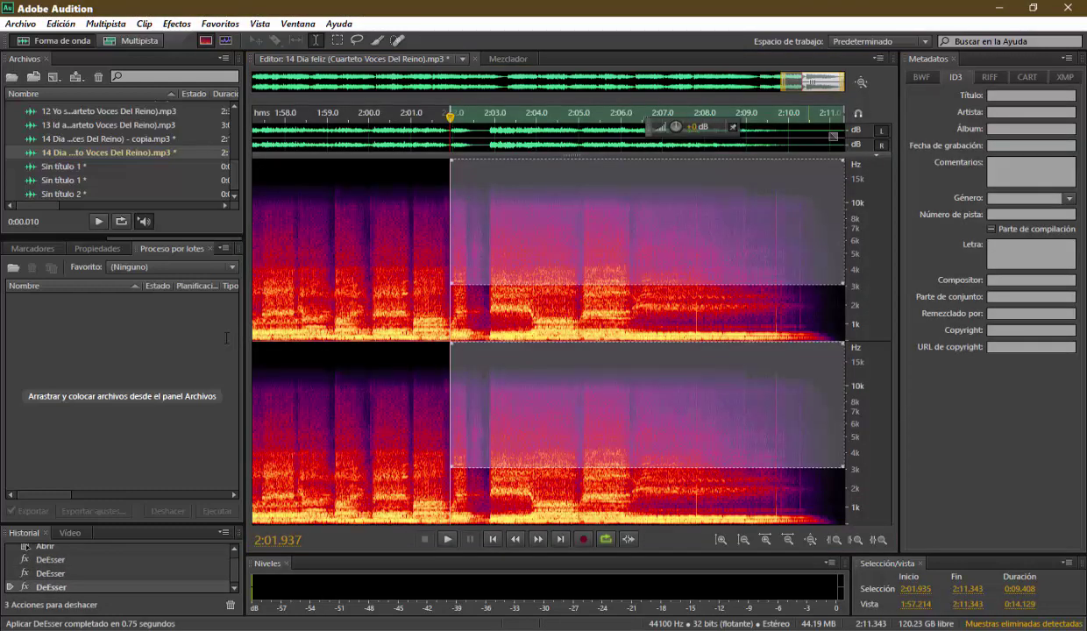
# Step: Select the whole 14 Dia feliz file, and undo the noise reduction on its copia version
pyautogui.press('\\')
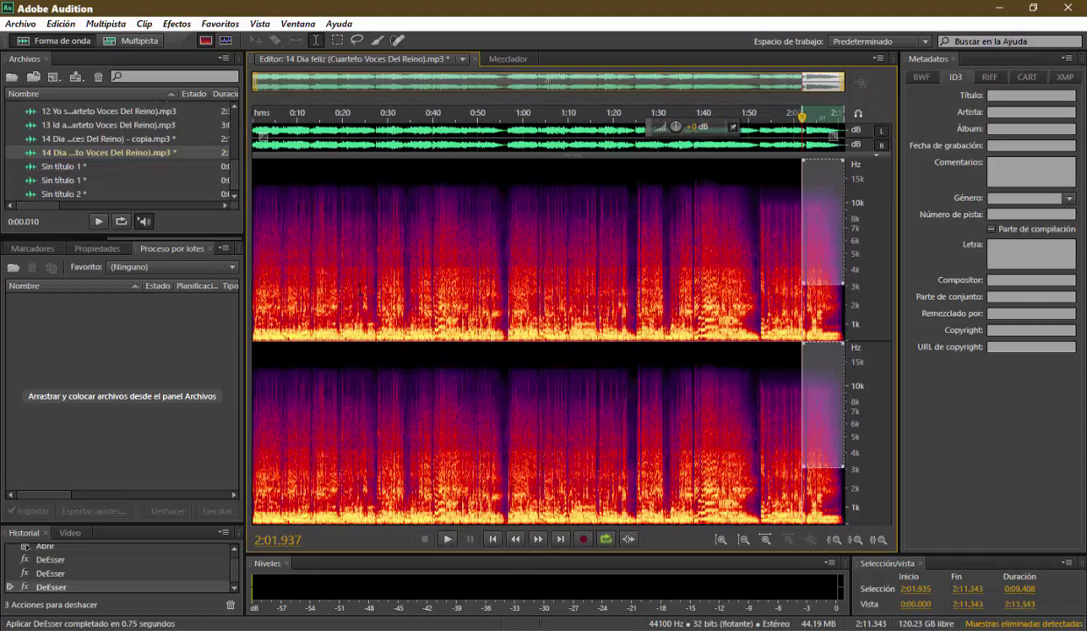
pyautogui.doubleClick(427, 283)
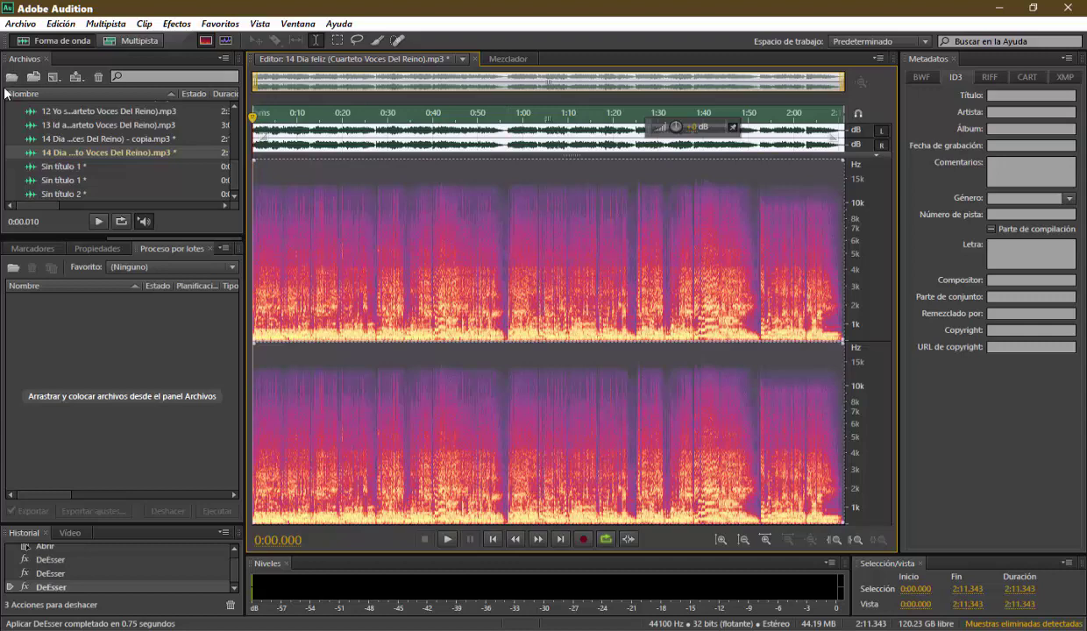
pyautogui.click(96, 142)
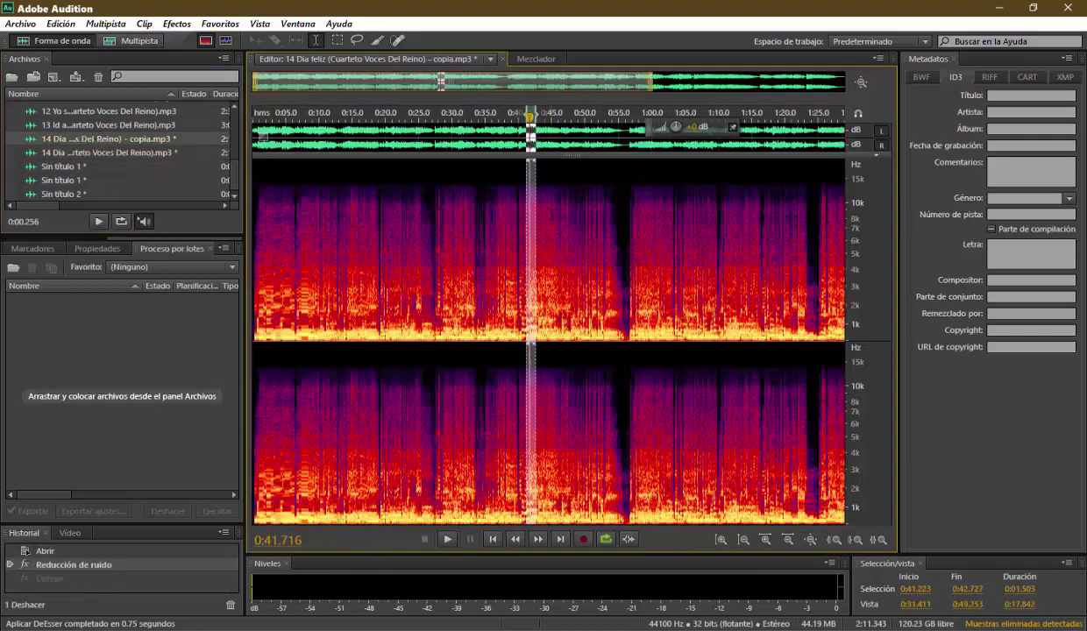
pyautogui.press('\\')
pyautogui.click(630, 237)
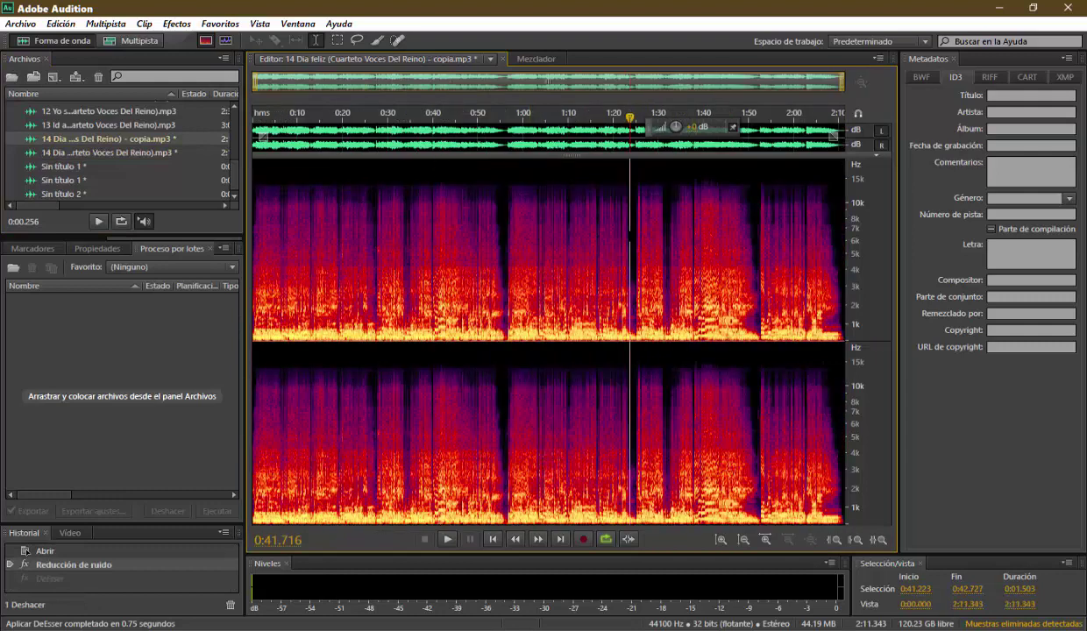
pyautogui.hotkey('ctrl', 'z')
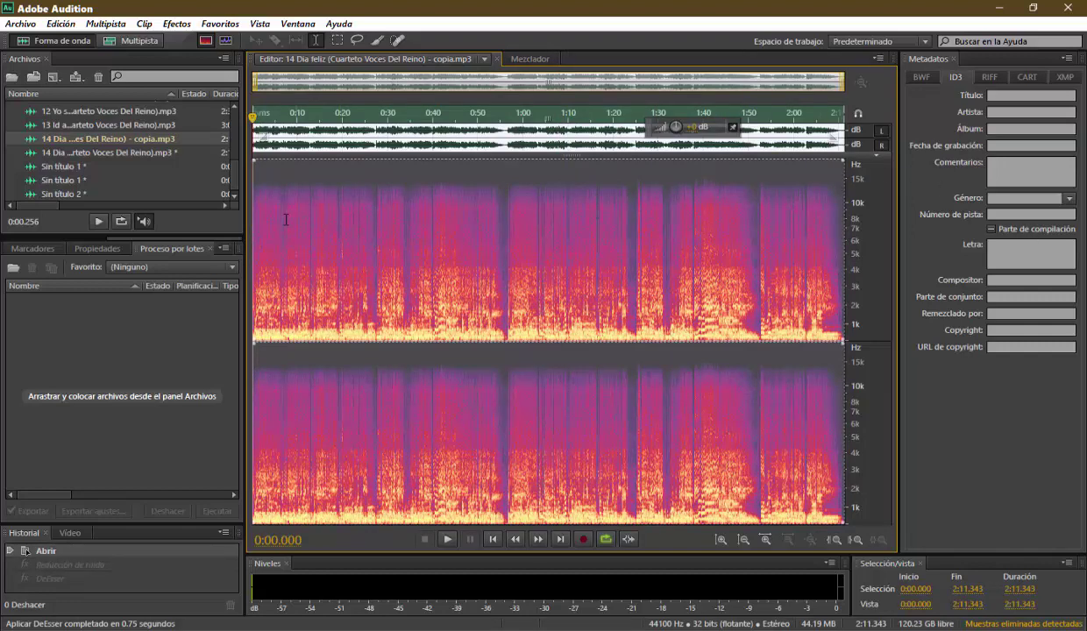
# Step: Reopen the de-essed 14 Dia feliz file and apply Noise Reduction to all of it with the current noise print at 100% and 40.2 dB
pyautogui.doubleClick(82, 153)
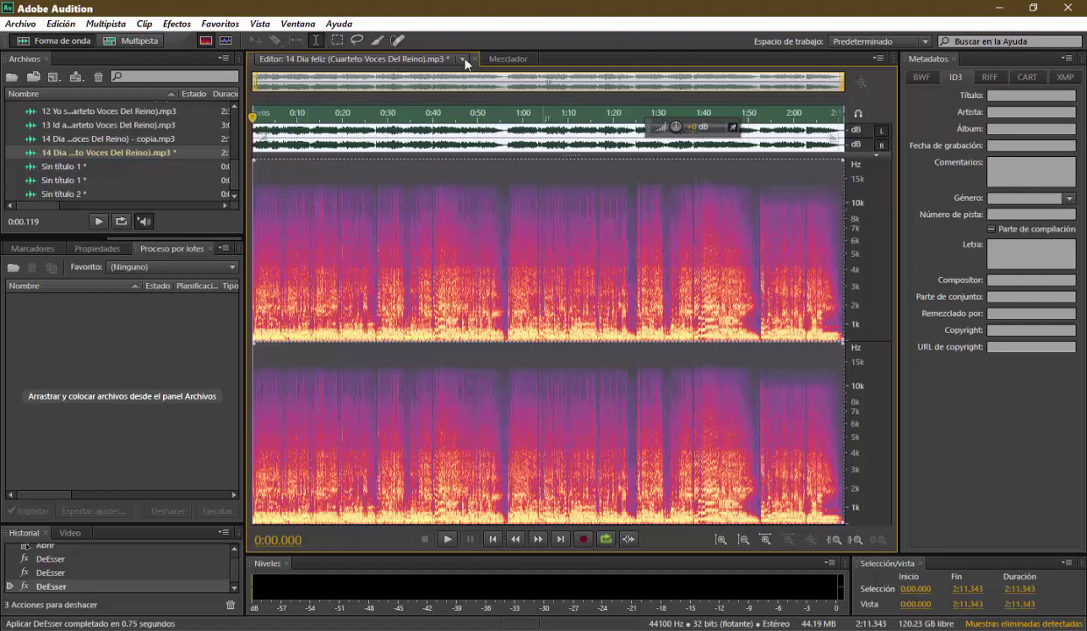
pyautogui.click(176, 24)
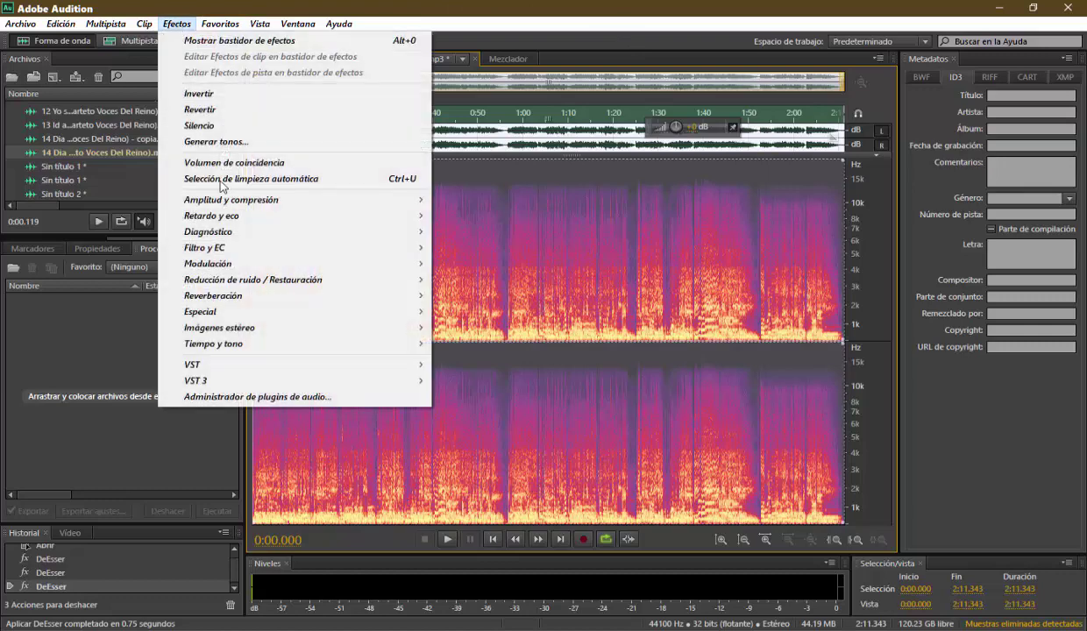
pyautogui.moveTo(247, 280)
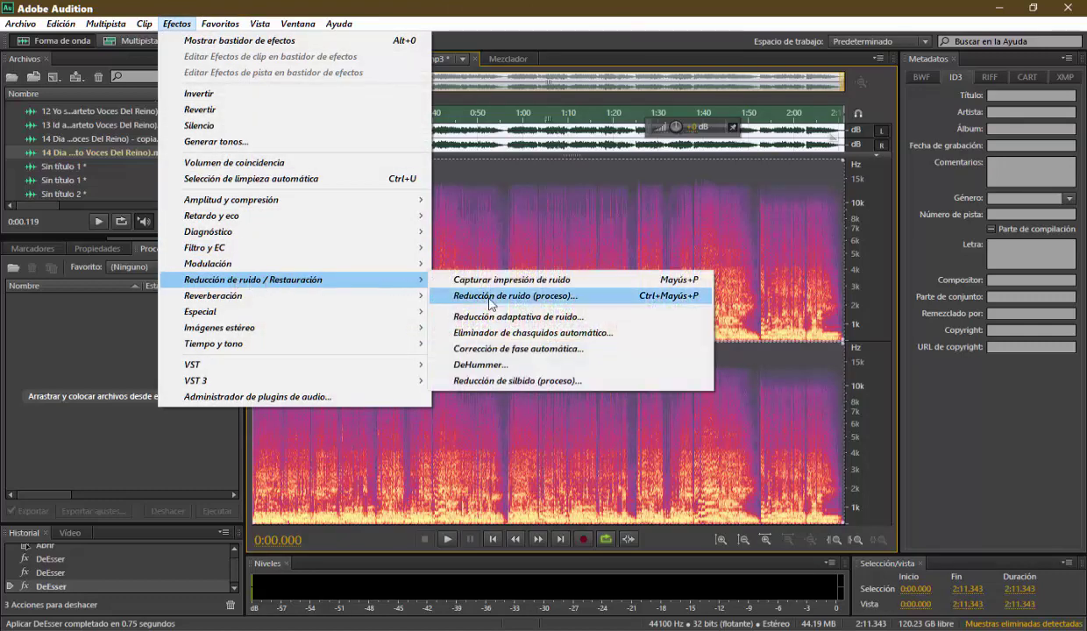
pyautogui.click(489, 298)
pyautogui.moveTo(504, 25); pyautogui.dragTo(455, 26)
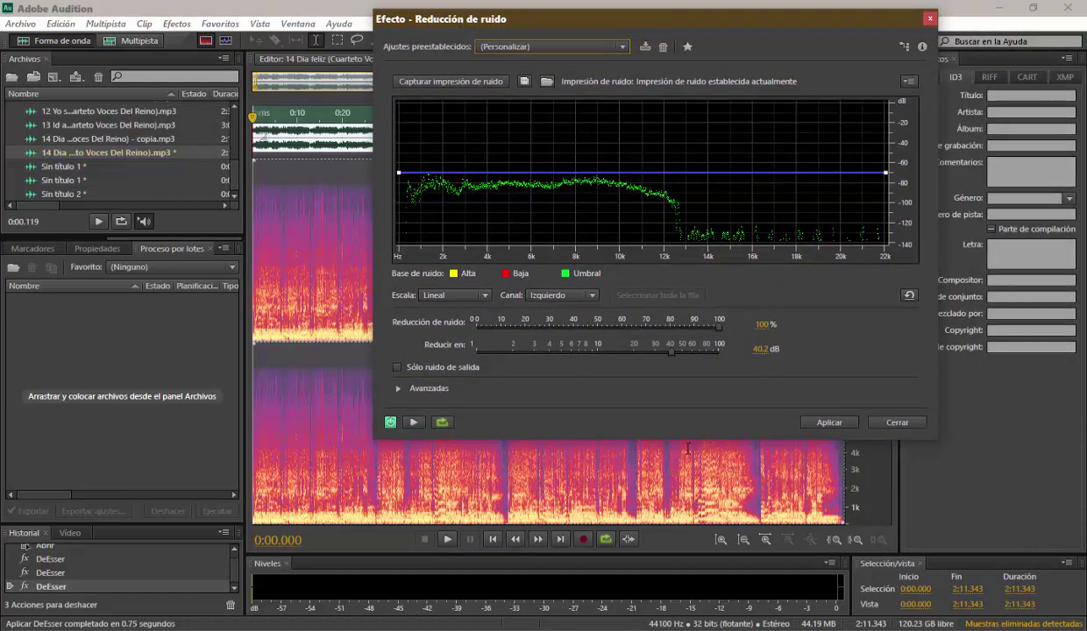
pyautogui.click(826, 420)
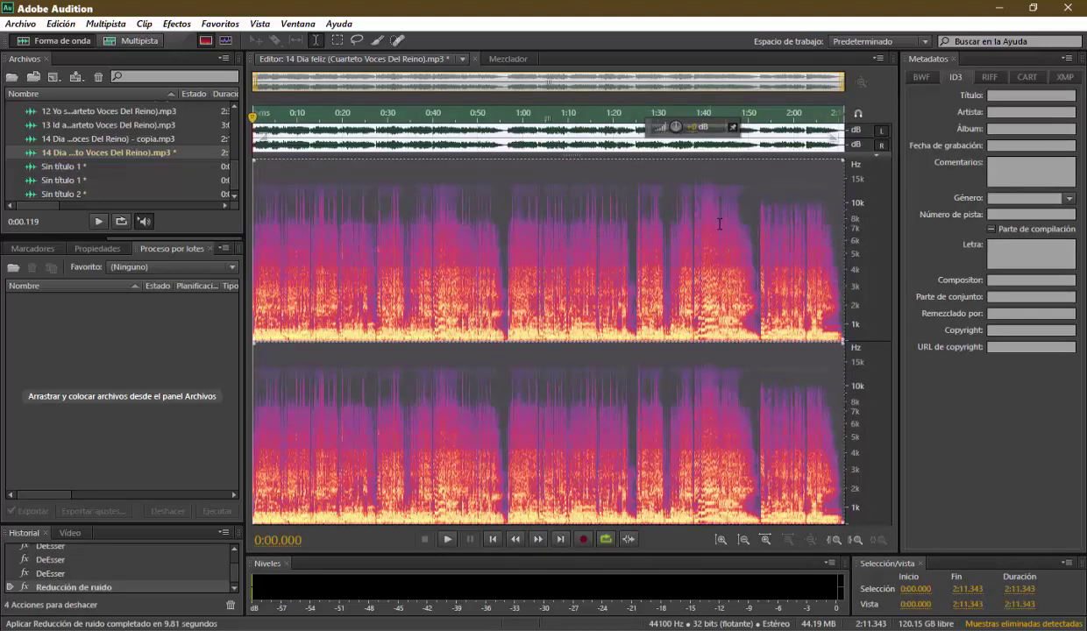
# Step: Lasso the residual high-frequency noise above the voices from 1:25.507 to 1:31.495, following its outline, and play it
pyautogui.scroll(5, 735, 230)
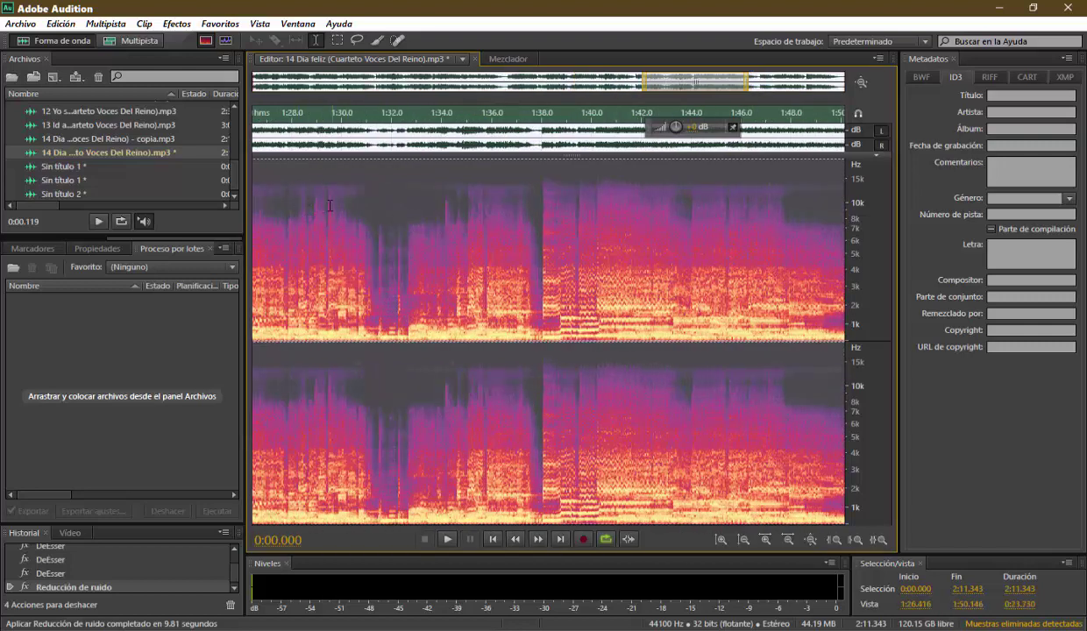
pyautogui.moveTo(708, 89); pyautogui.dragTo(533, 111)
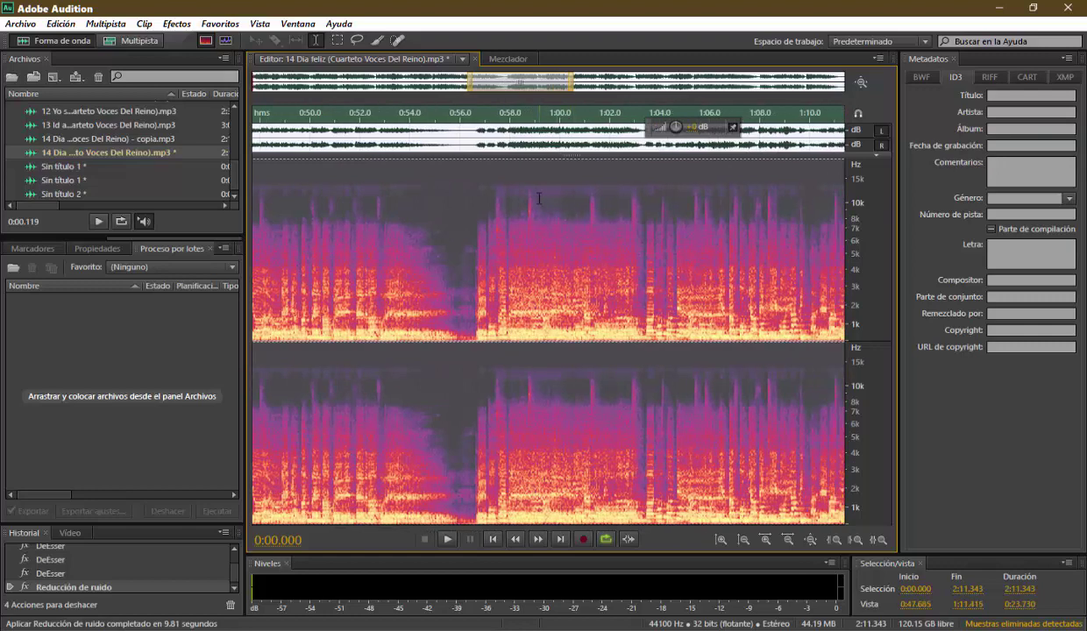
pyautogui.scroll(3, 539, 198)
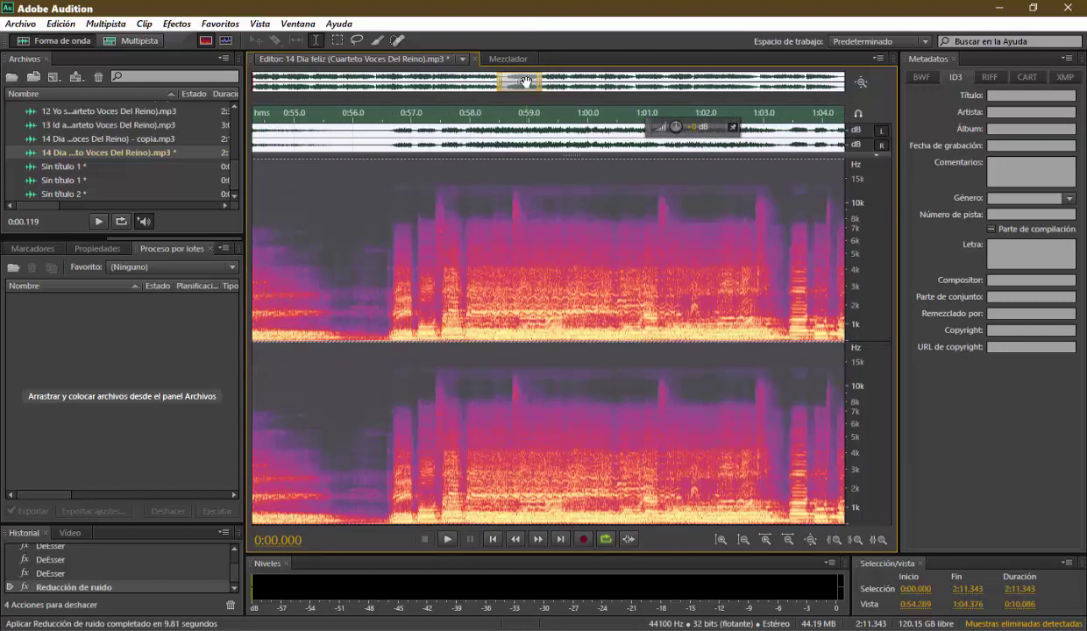
pyautogui.moveTo(517, 81); pyautogui.dragTo(657, 70)
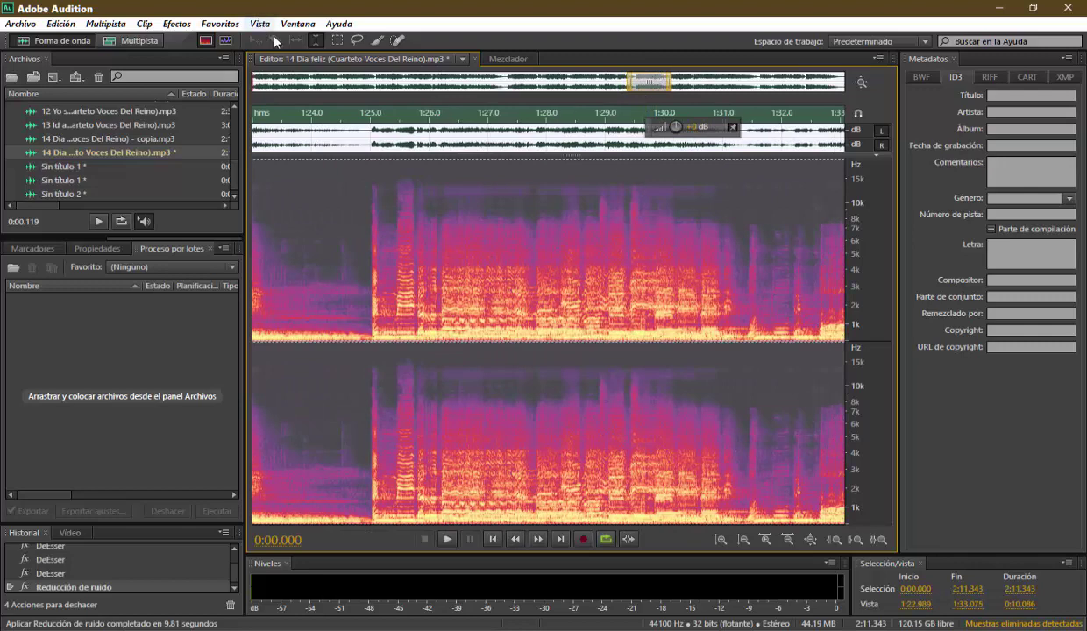
pyautogui.click(358, 41)
pyautogui.moveTo(421, 178)
pyautogui.mouseDown()
pyautogui.moveTo(462, 209)
pyautogui.moveTo(565, 204)
pyautogui.moveTo(596, 197)
pyautogui.moveTo(601, 173)
pyautogui.moveTo(617, 202)
pyautogui.moveTo(636, 177)
pyautogui.moveTo(644, 203)
pyautogui.moveTo(695, 213)
pyautogui.moveTo(716, 210)
pyautogui.moveTo(745, 178)
pyautogui.moveTo(590, 102)
pyautogui.moveTo(543, 158)
pyautogui.moveTo(401, 160)
pyautogui.mouseUp()
pyautogui.press('space')
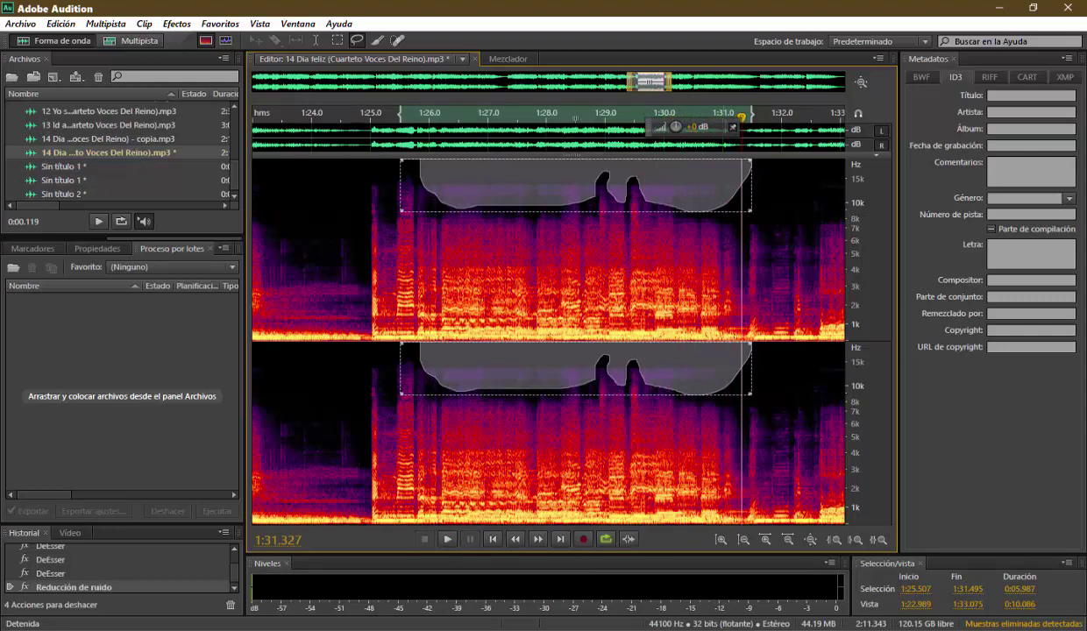
# Step: Copy the lassoed noise and mix-paste it into Sin título 2 at 0:02.043
pyautogui.hotkey('ctrl', 'c')
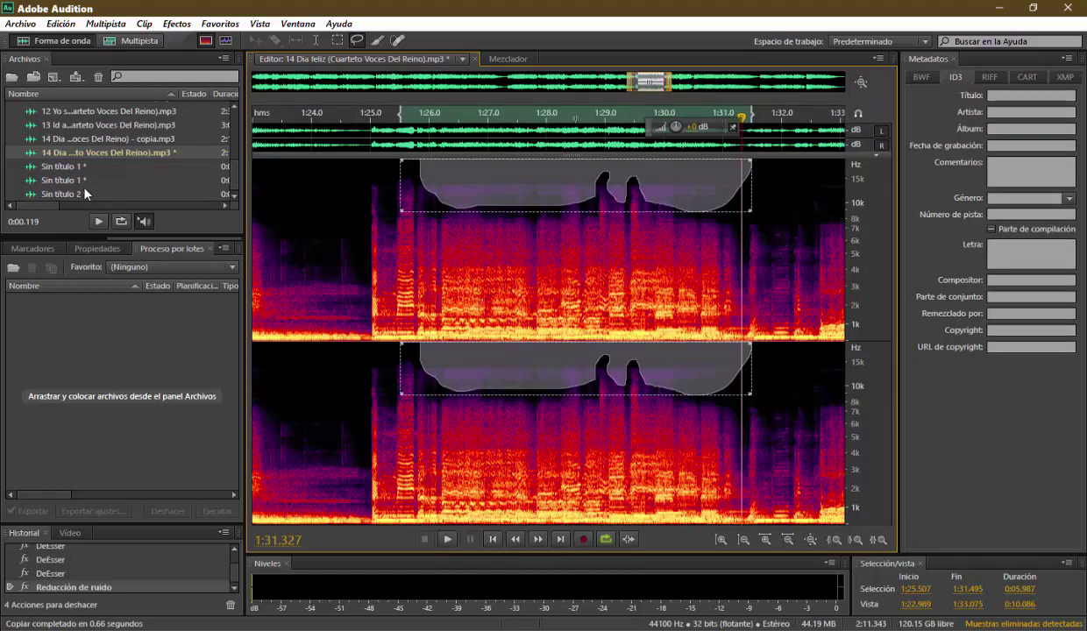
pyautogui.doubleClick(78, 195)
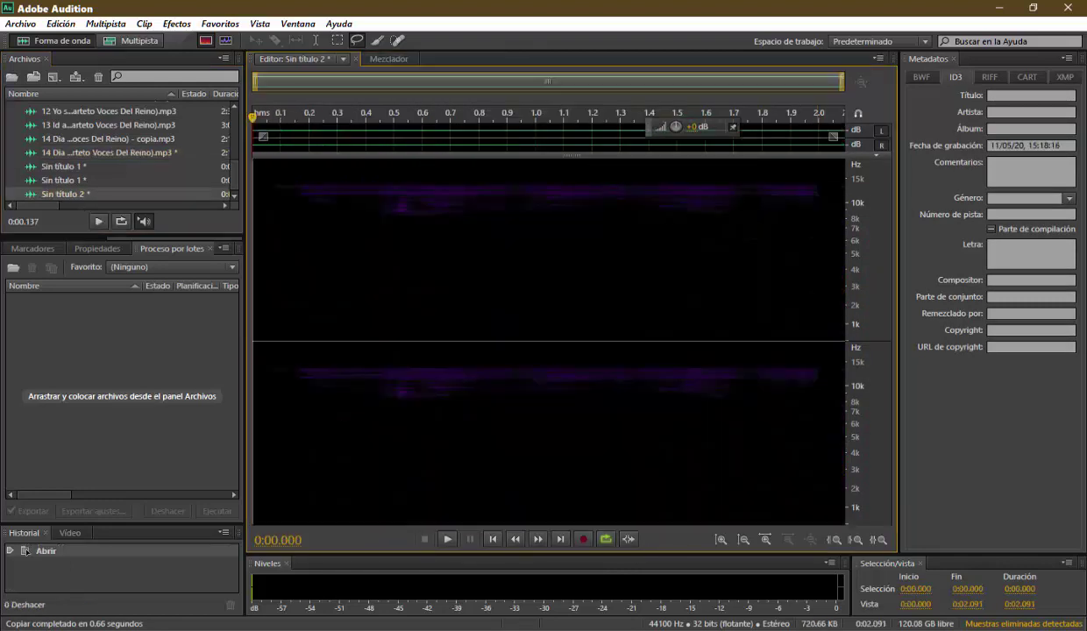
pyautogui.hotkey('ctrl', 'a')
pyautogui.click(832, 195)
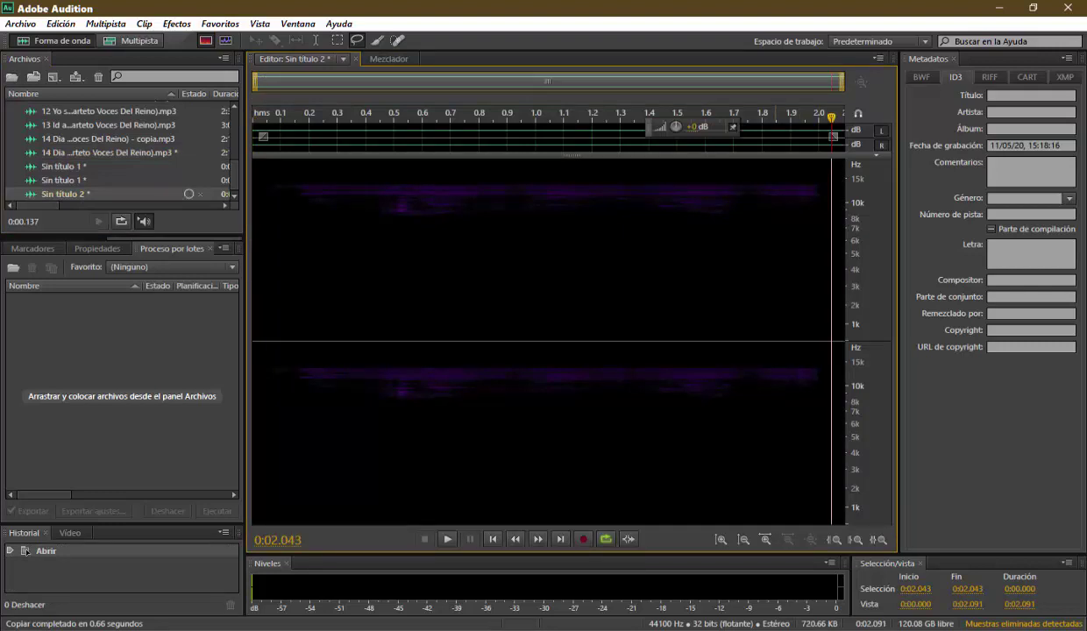
pyautogui.hotkey('ctrl', 'shift', 'v')
# Step: Select all of the collected noise in Sin título 2 and capture it as the noise print
pyautogui.hotkey('ctrl', 'a')
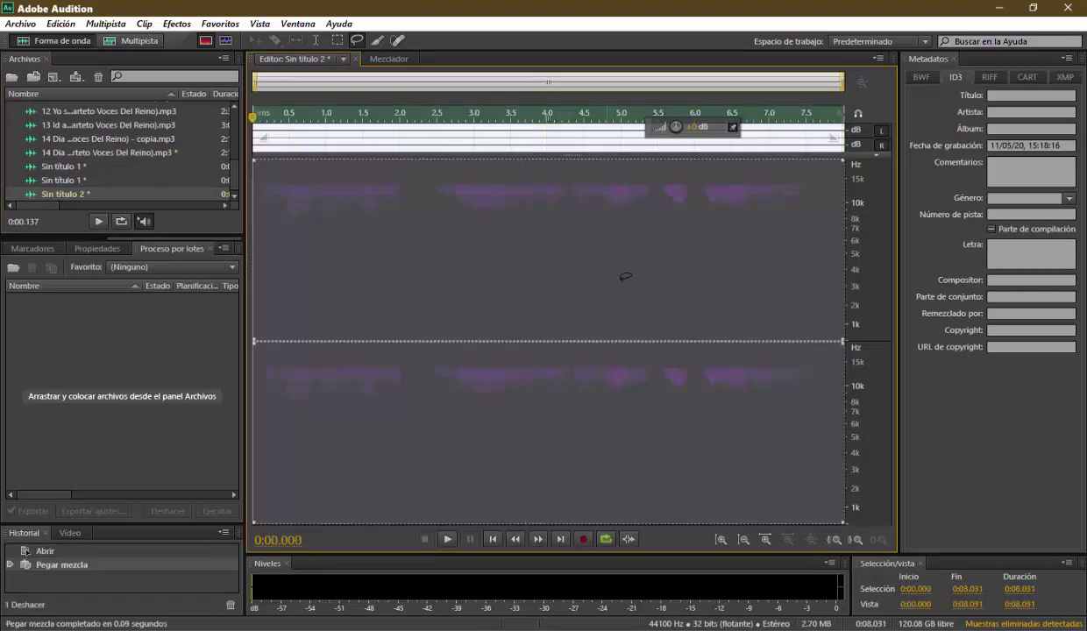
pyautogui.click(177, 25)
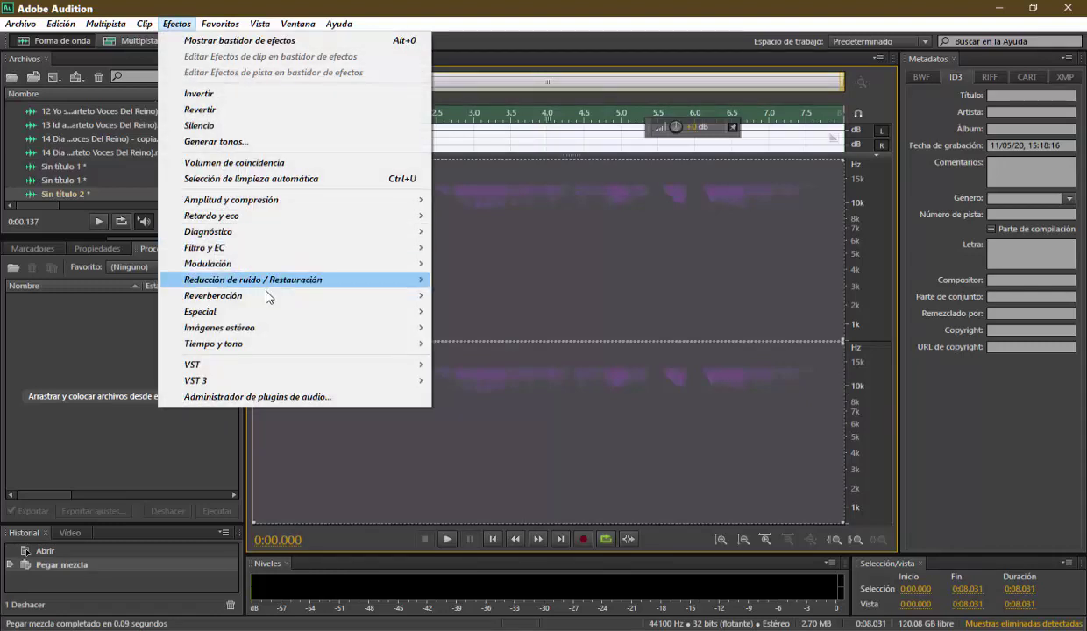
pyautogui.moveTo(301, 290)
pyautogui.click(487, 282)
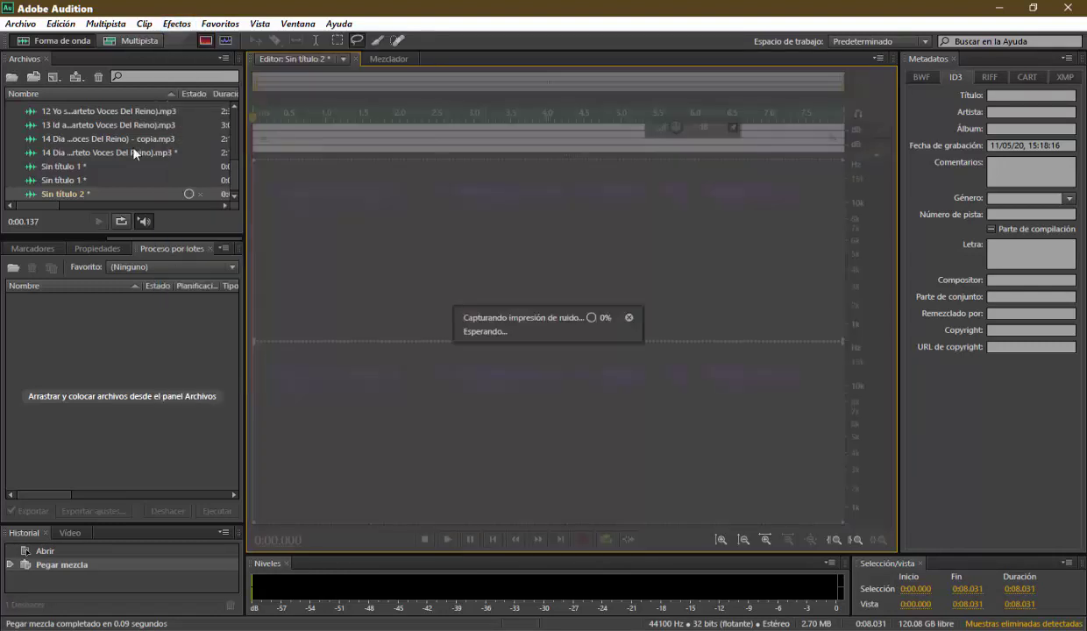
# Step: Reopen the 14 Dia feliz file and apply Noise Reduction to all of it with the current noise print at 100% and 40.2 dB
pyautogui.doubleClick(148, 155)
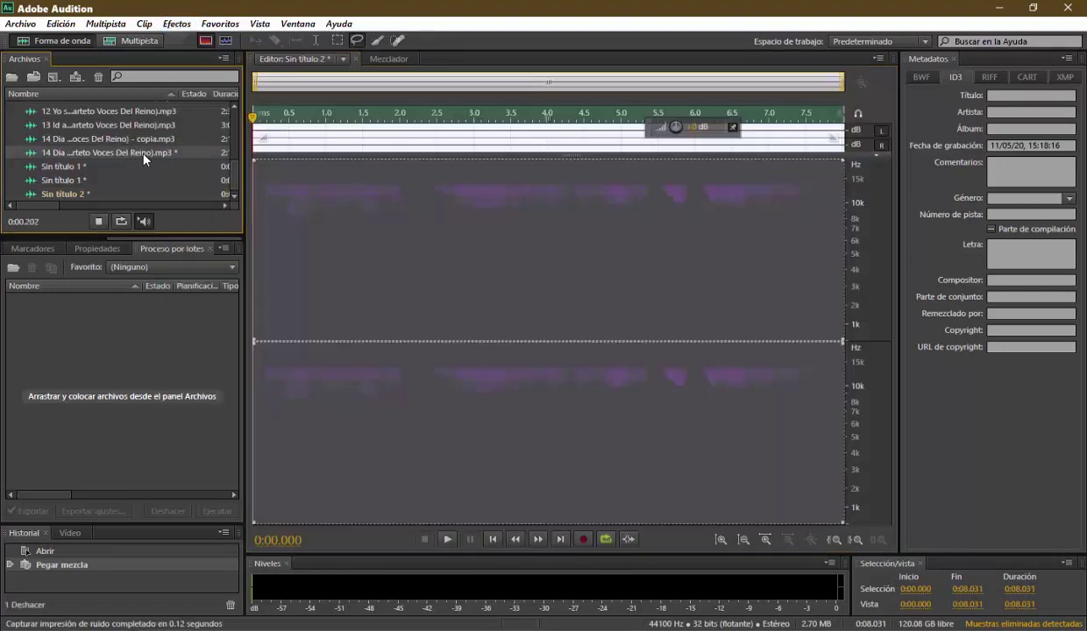
pyautogui.scroll(-5, 484, 279)
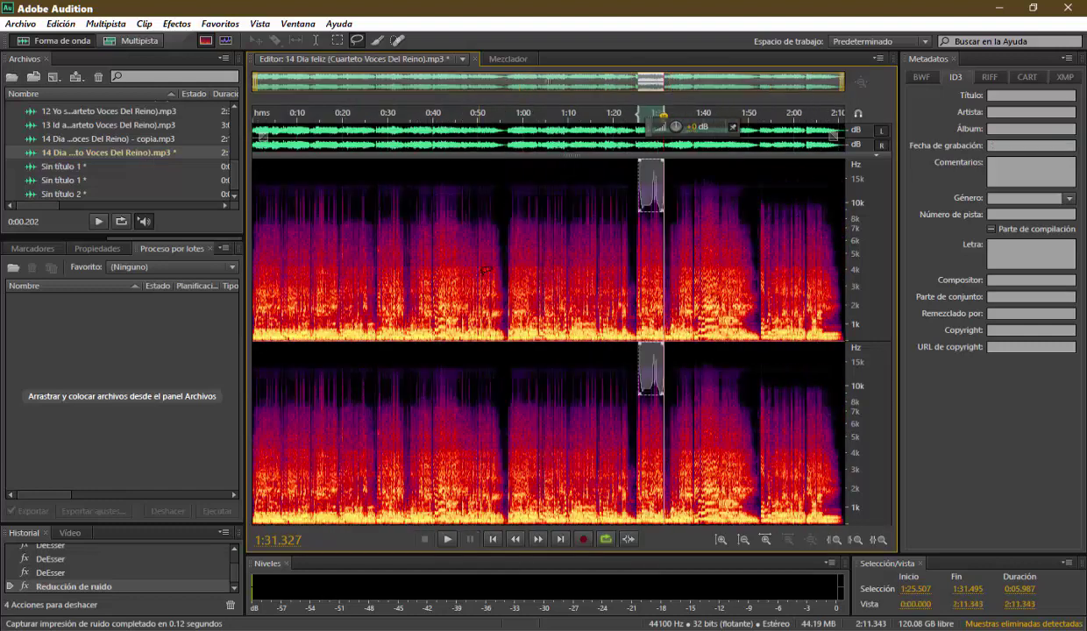
pyautogui.hotkey('ctrl', 'a')
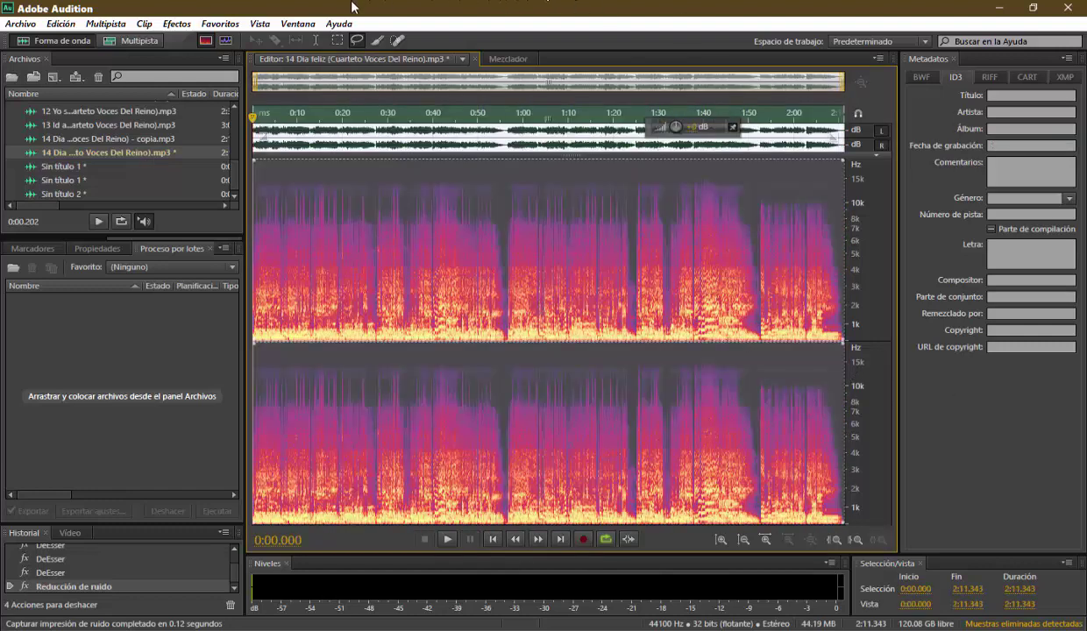
pyautogui.click(176, 23)
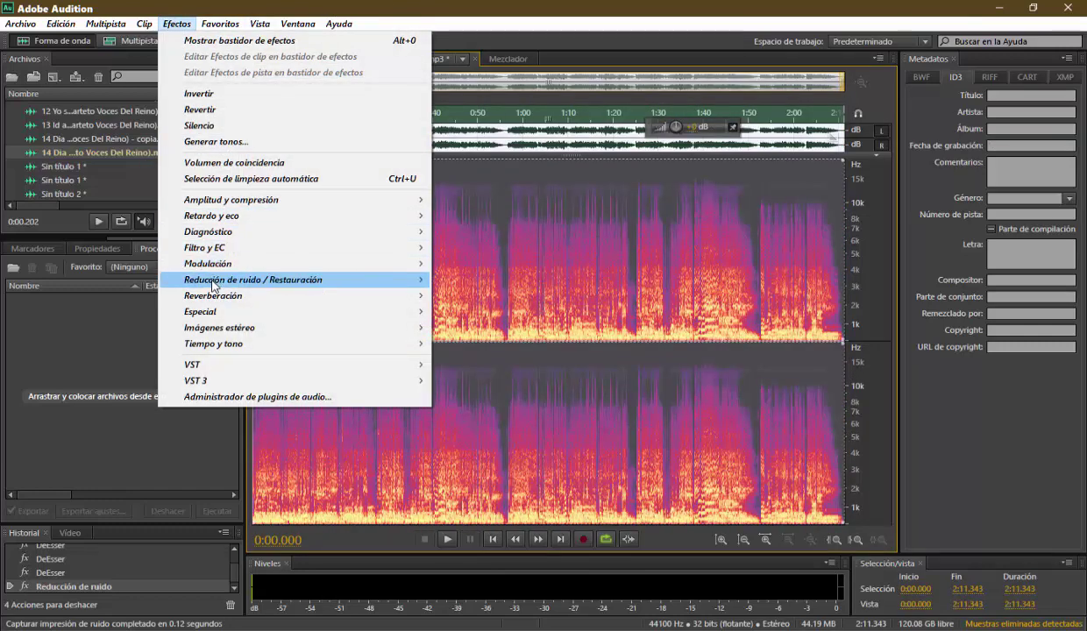
pyautogui.moveTo(207, 279)
pyautogui.click(578, 299)
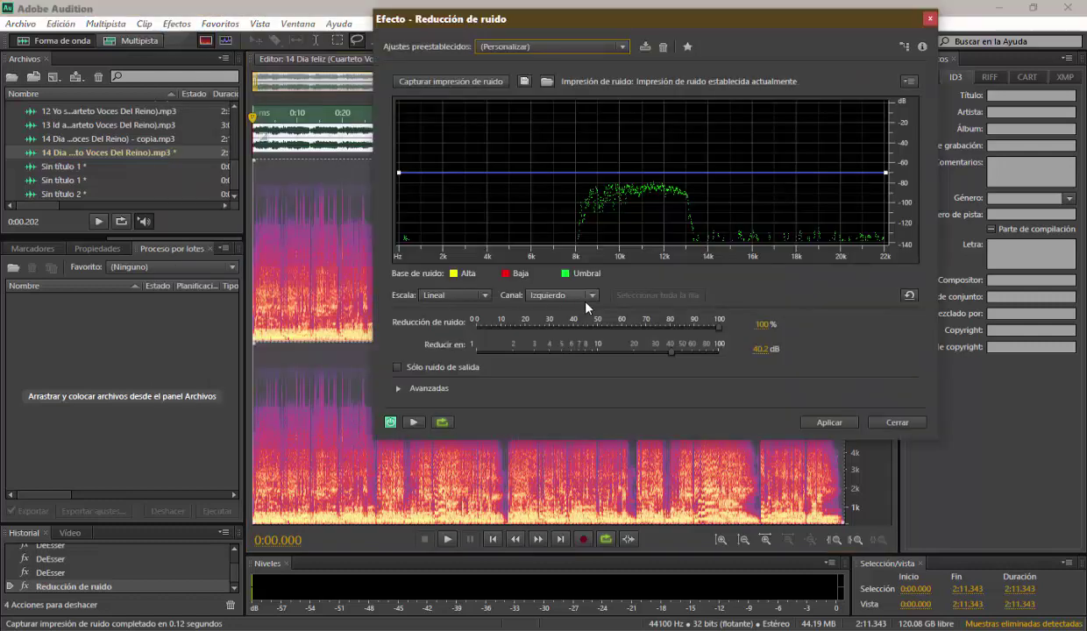
pyautogui.moveTo(618, 21); pyautogui.dragTo(620, 427)
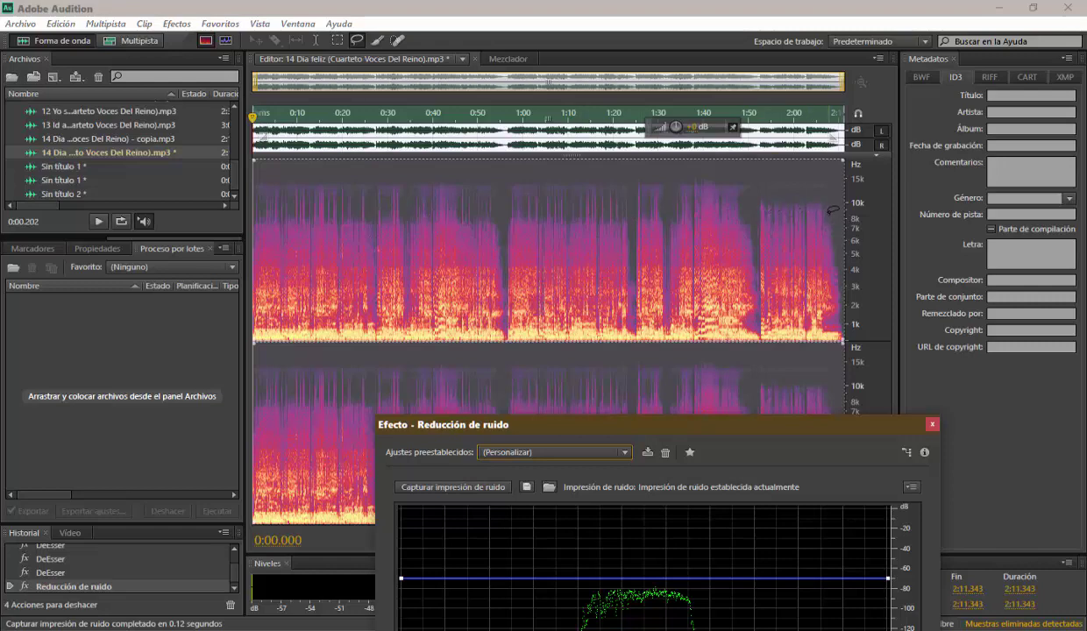
pyautogui.moveTo(609, 425); pyautogui.dragTo(628, 150)
pyautogui.click(850, 554)
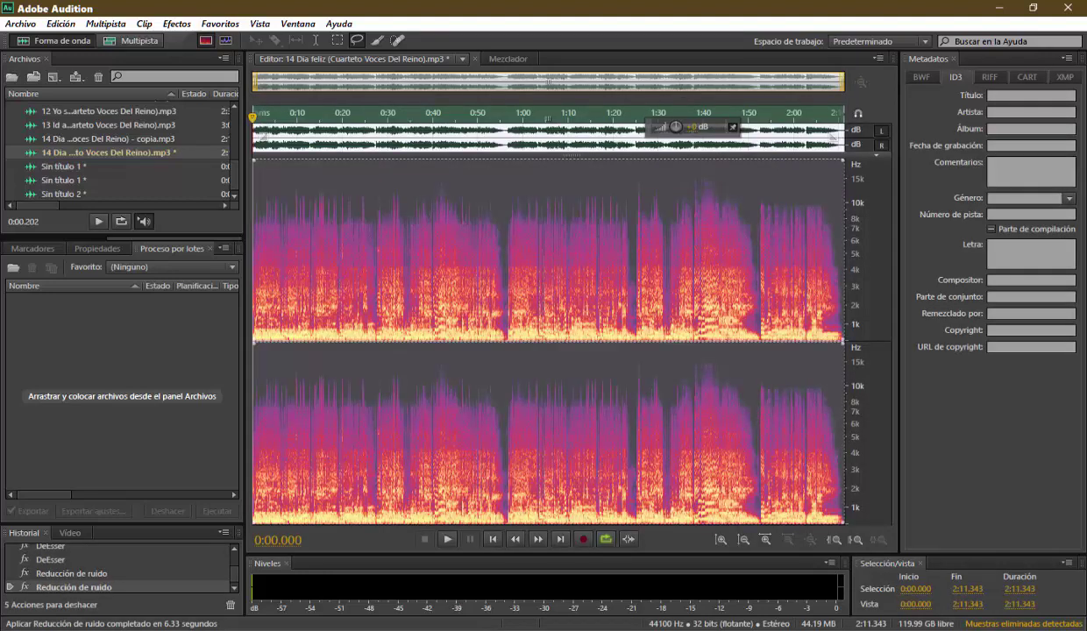
# Step: Play 14 Dia feliz from 0:14.574 and examine the spectrogram's high frequencies for remaining noise at different zoom levels
pyautogui.scroll(5, 315, 197)
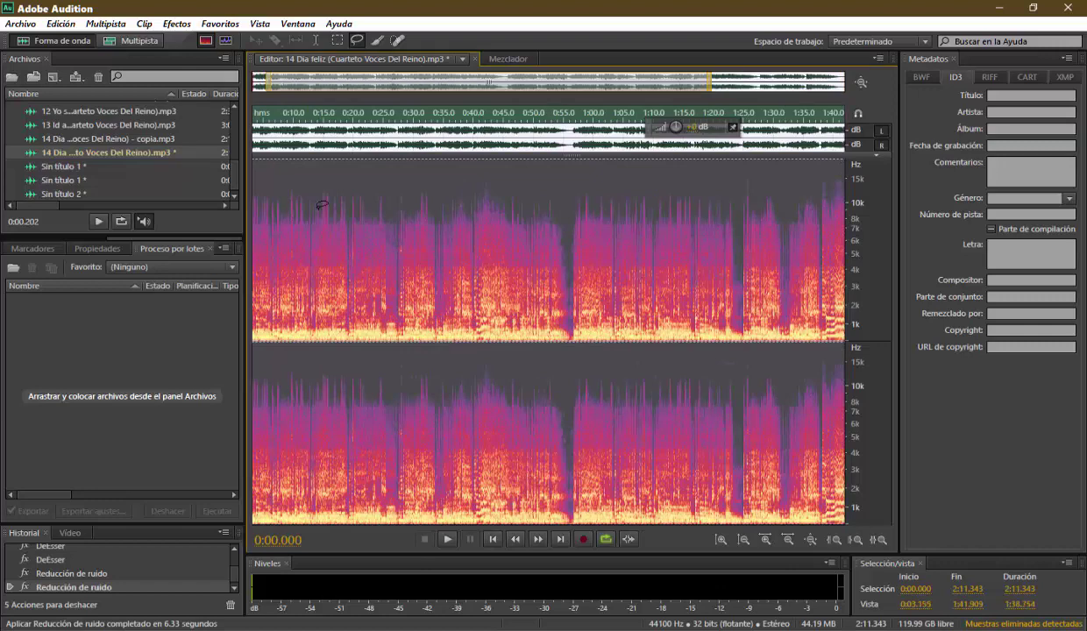
pyautogui.scroll(1, 334, 193)
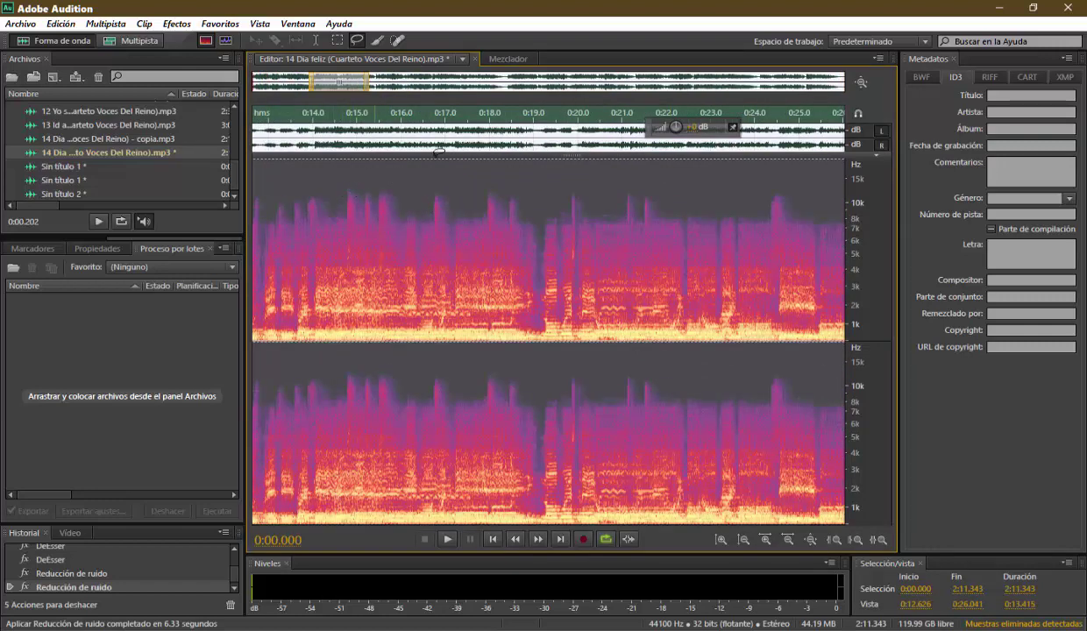
pyautogui.click(339, 116)
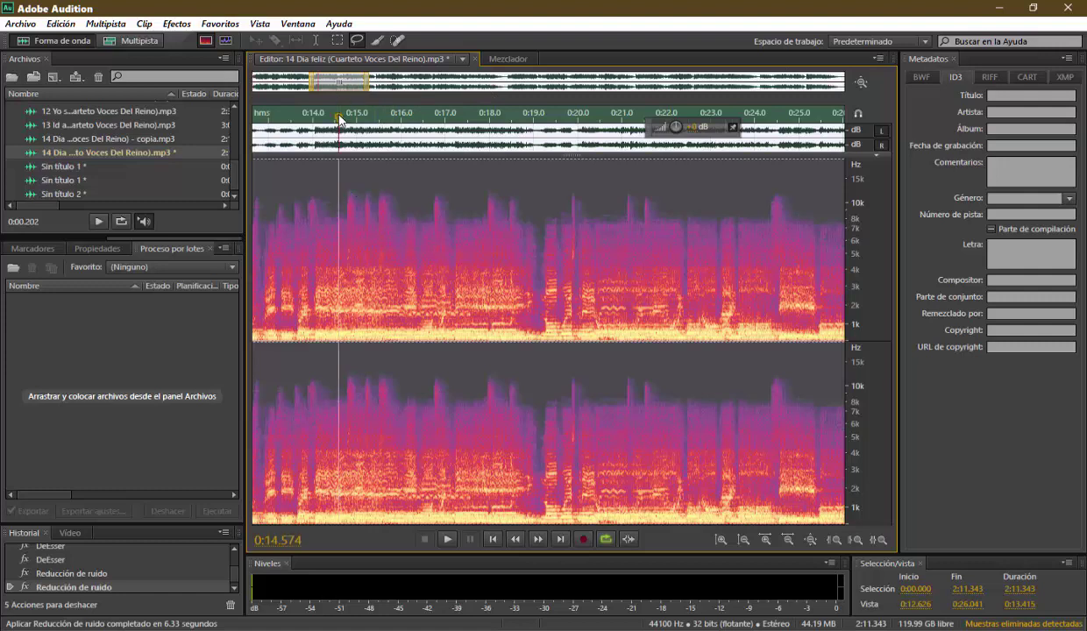
pyautogui.press('space')
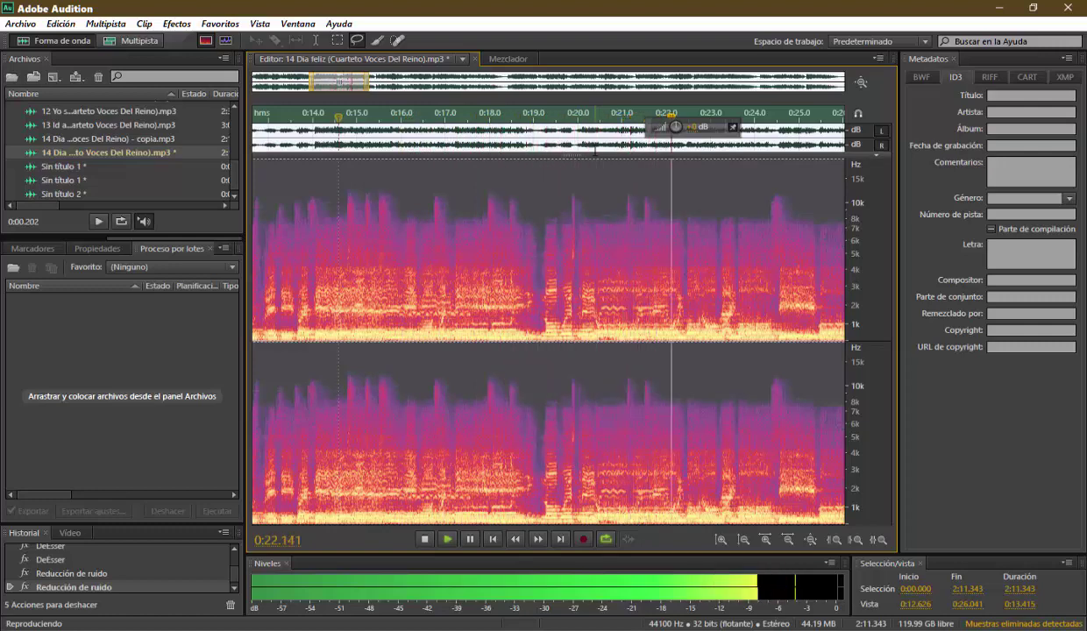
pyautogui.scroll(-3, 521, 201)
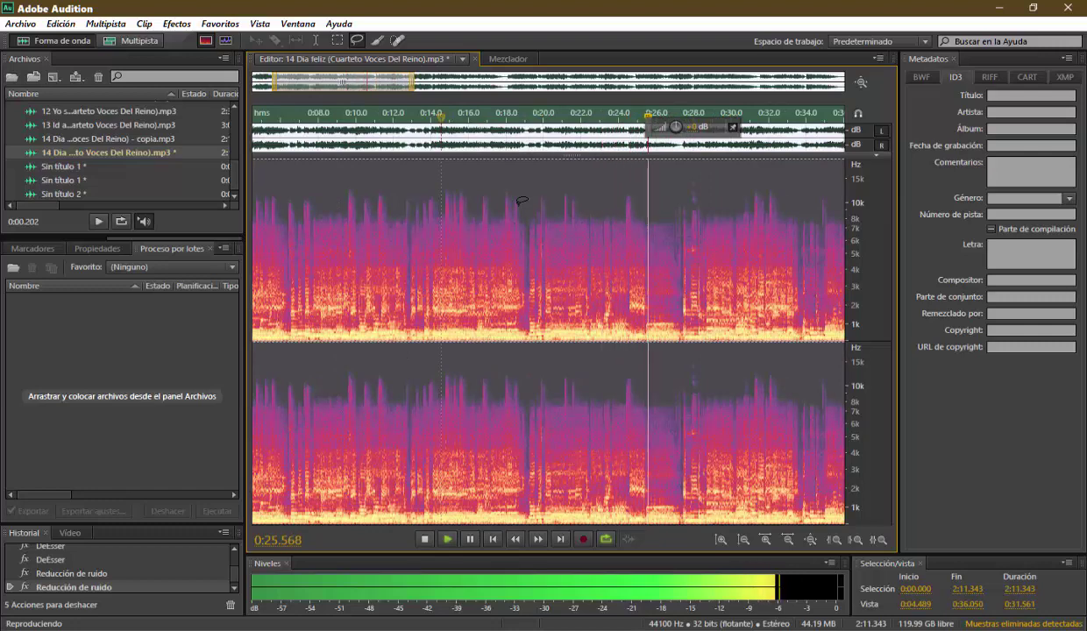
pyautogui.scroll(3, 757, 272)
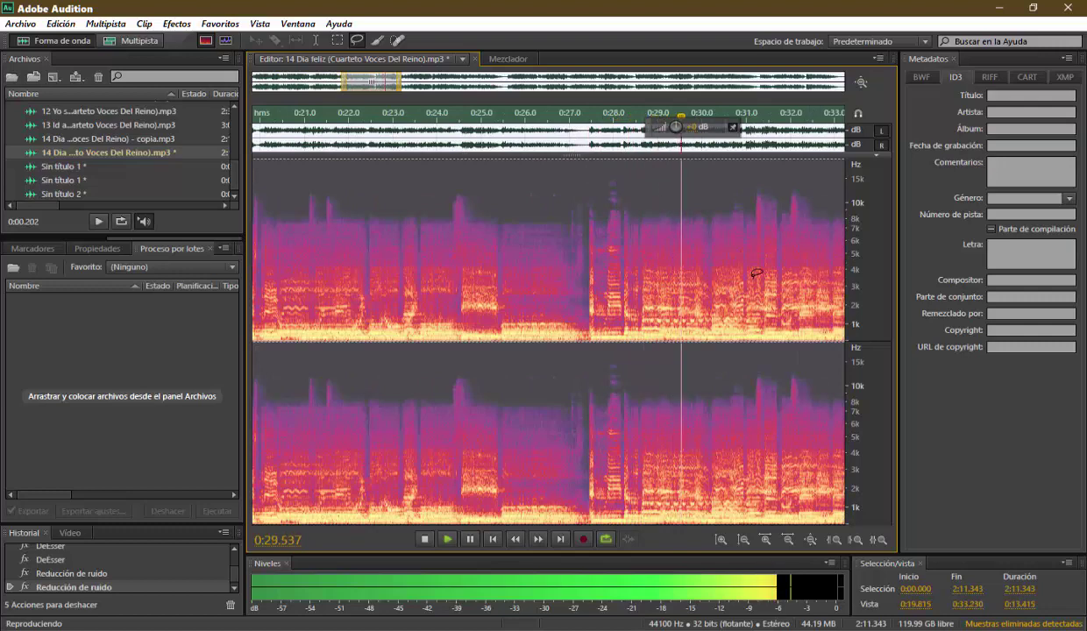
pyautogui.scroll(1, 760, 273)
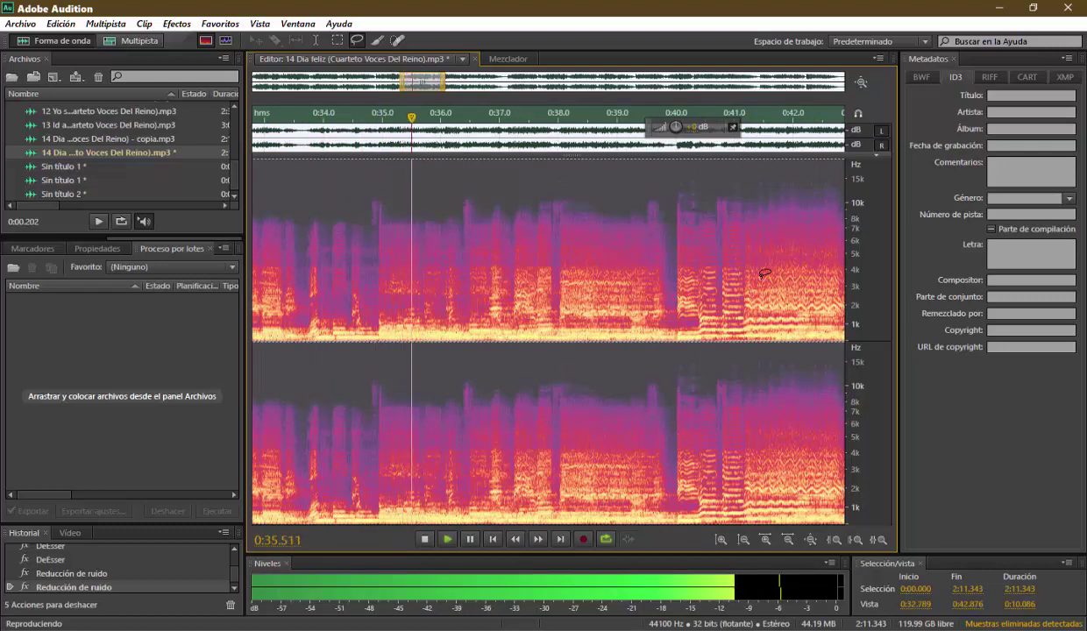
pyautogui.scroll(-1, 764, 273)
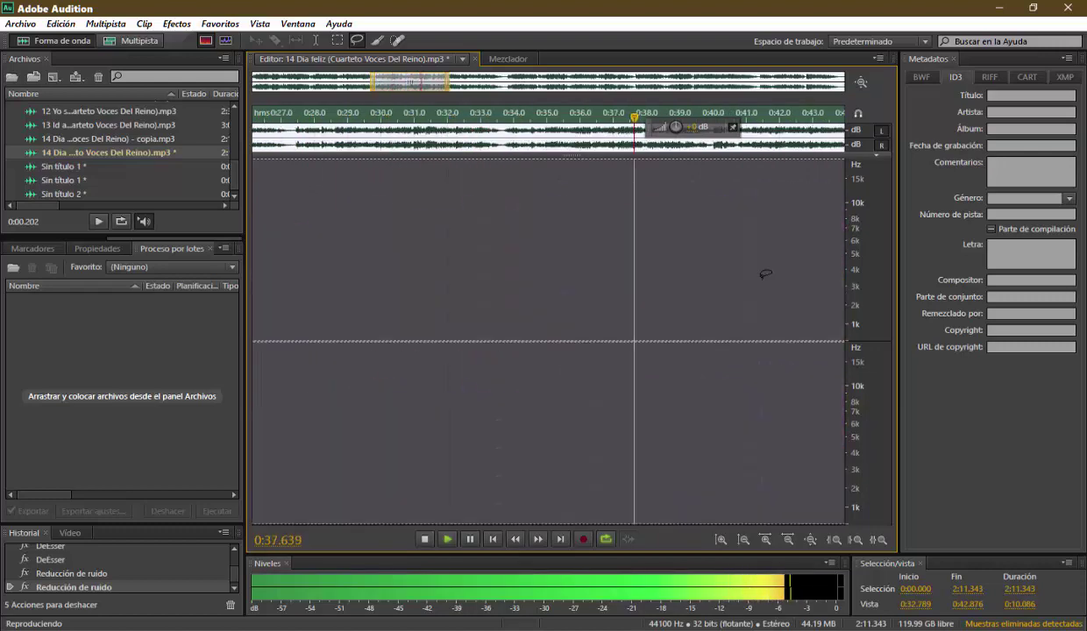
pyautogui.scroll(-2, 765, 273)
pyautogui.scroll(-2, 760, 282)
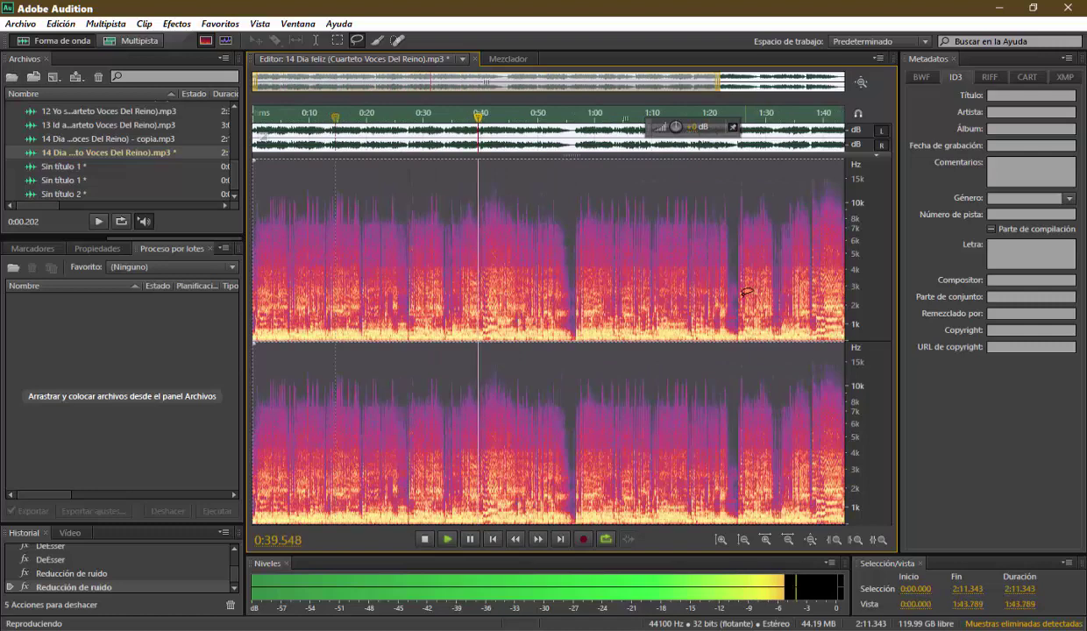
pyautogui.scroll(-1, 749, 290)
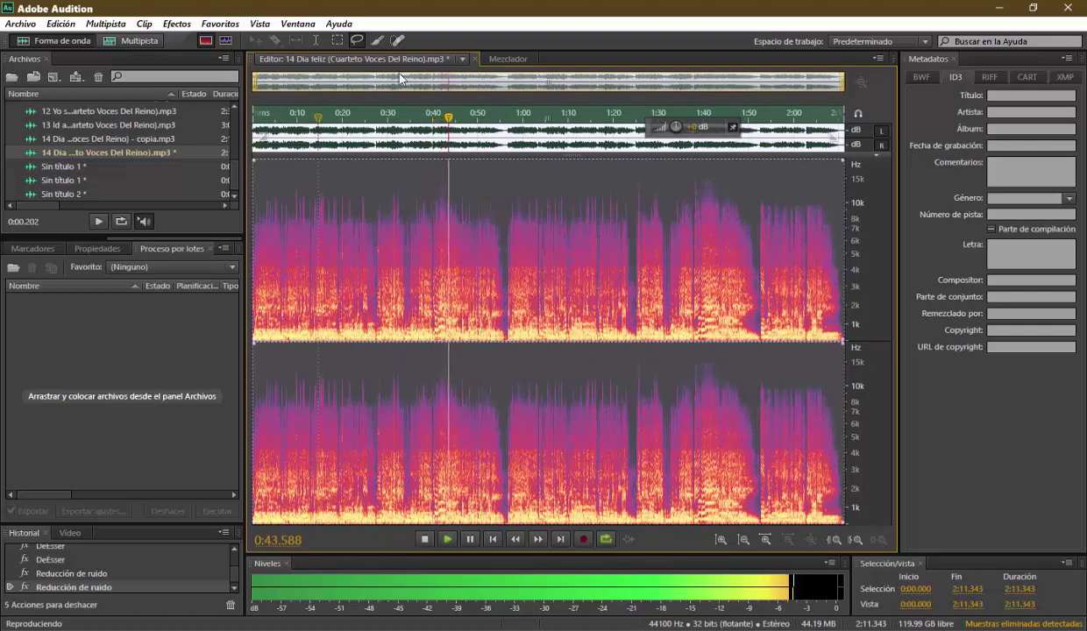
pyautogui.click(426, 539)
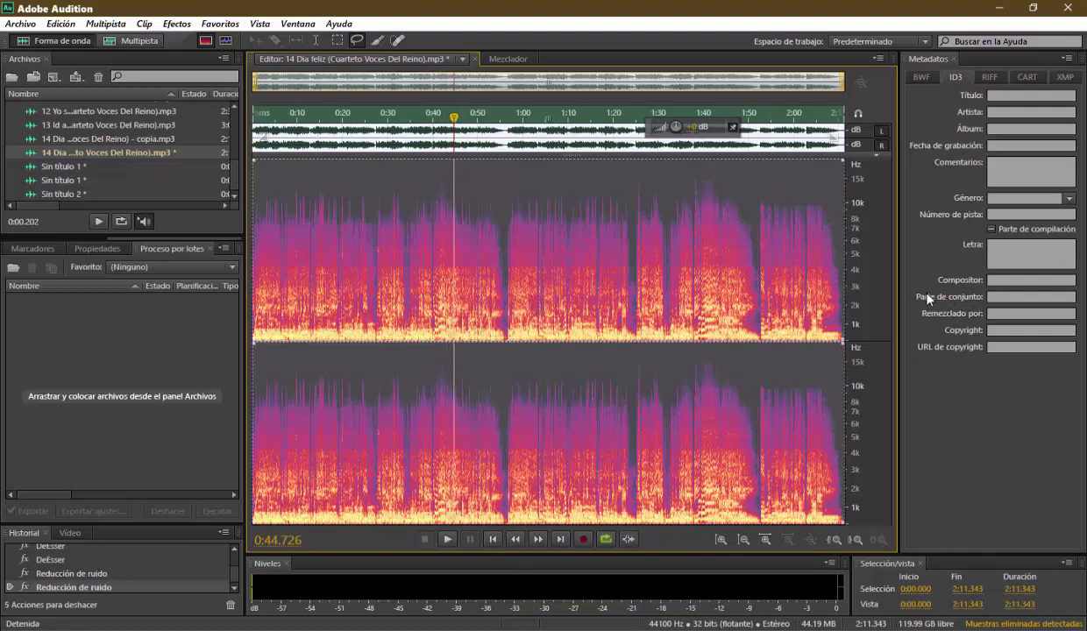
# Step: Preview Full Reverb on the whole file and apply it with 117% dry, 40.2% reverb and 24.3% early reflections output levels
pyautogui.click(176, 23)
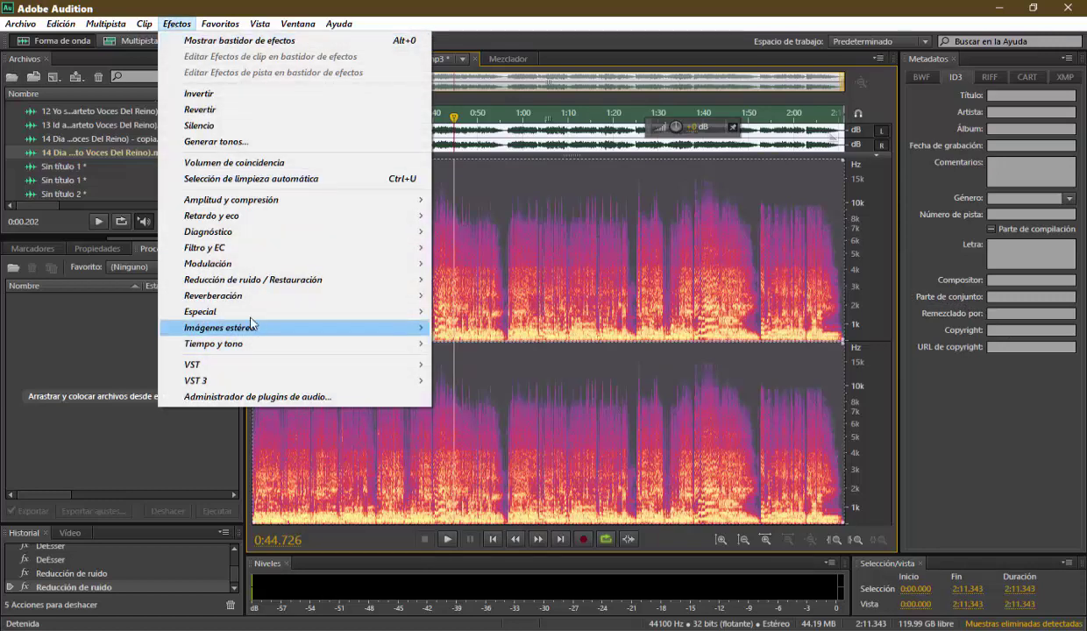
pyautogui.moveTo(232, 298)
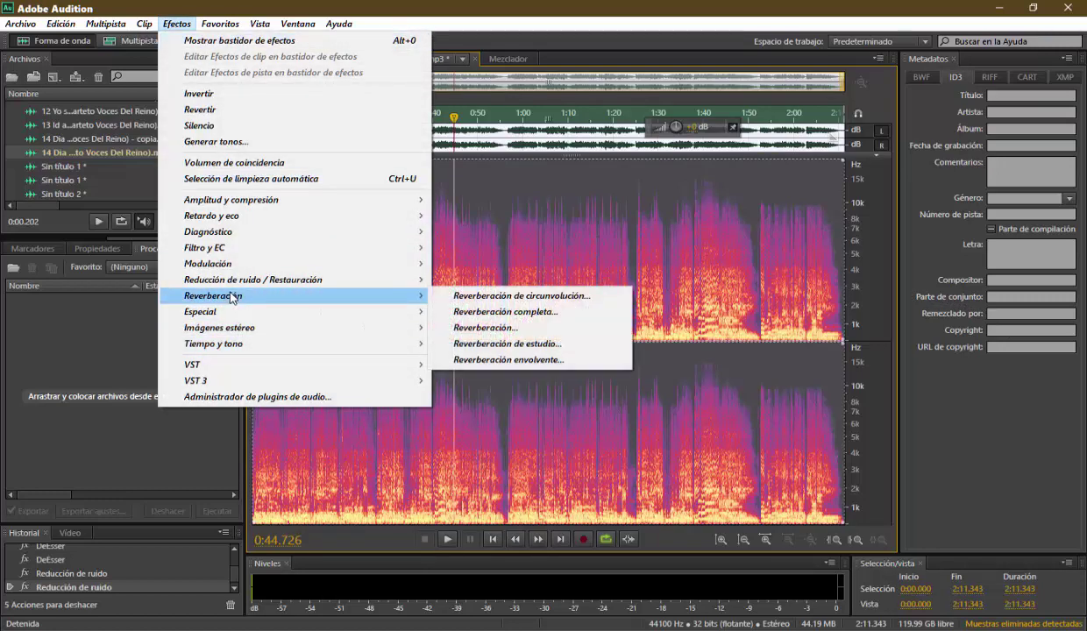
pyautogui.click(526, 313)
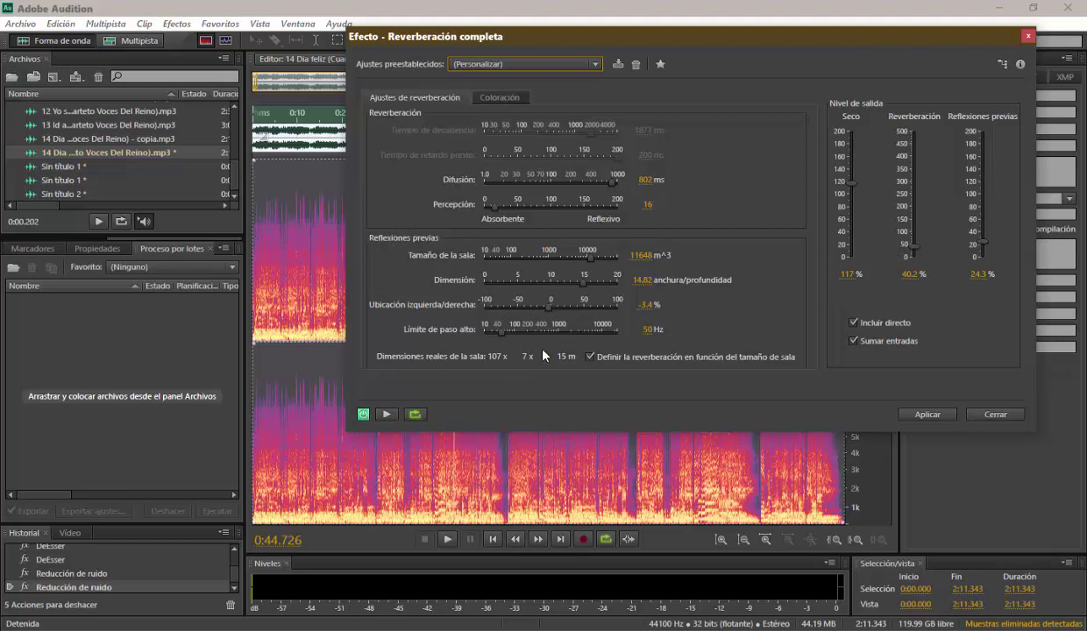
pyautogui.click(478, 94)
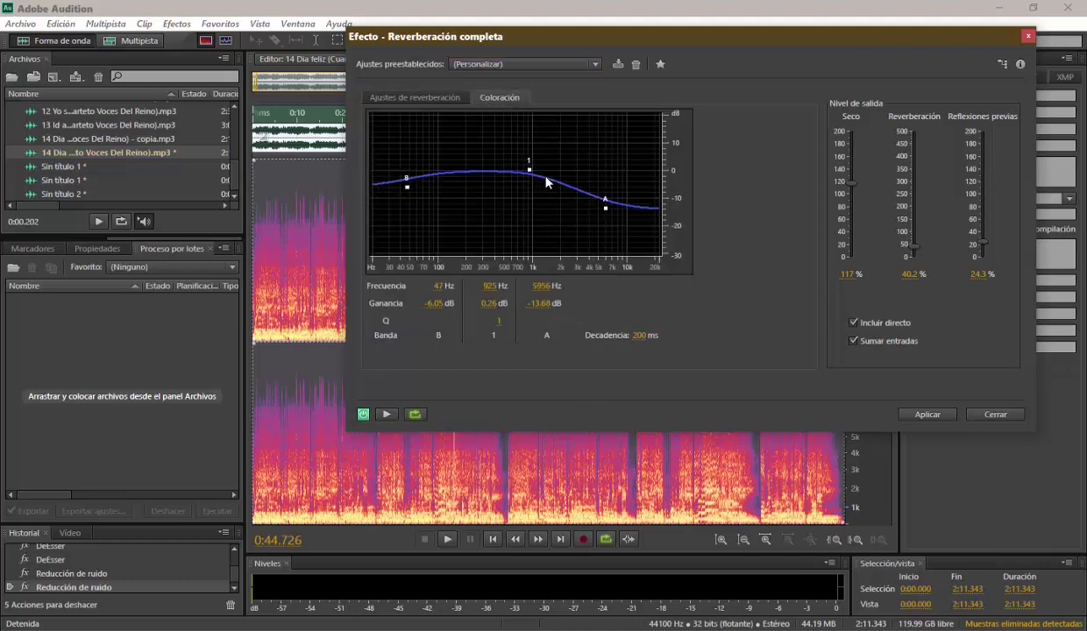
pyautogui.click(394, 95)
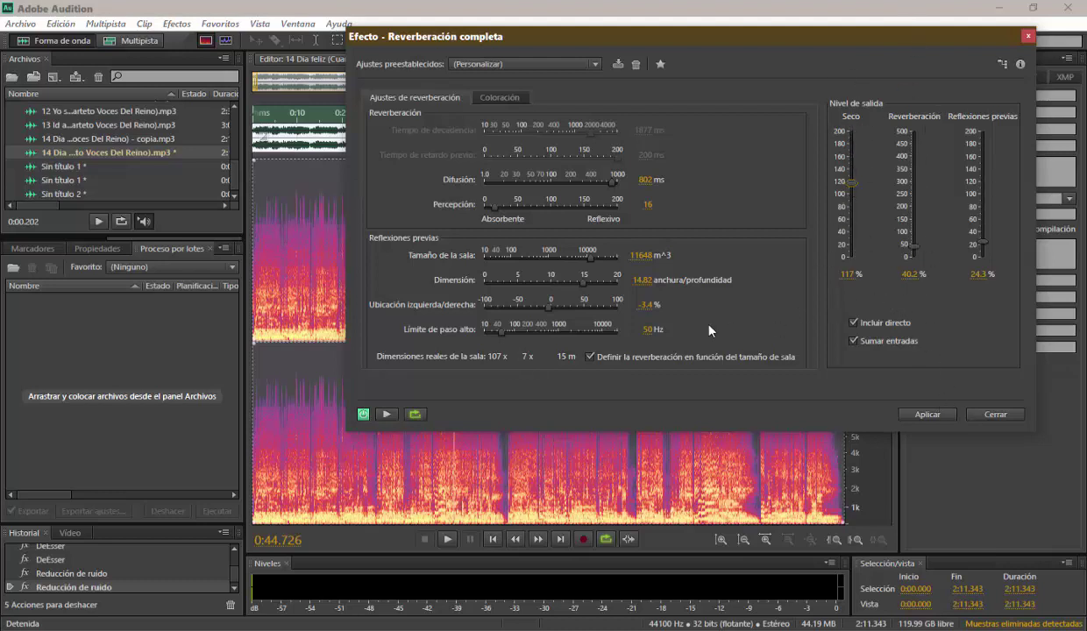
pyautogui.click(386, 415)
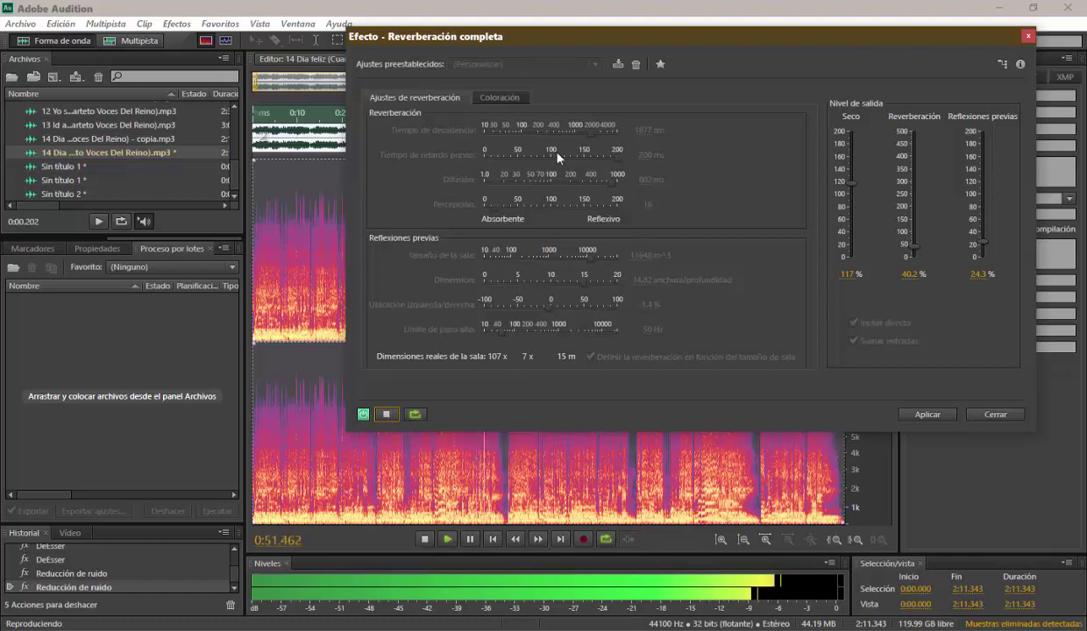
pyautogui.moveTo(532, 35)
pyautogui.mouseDown()
pyautogui.moveTo(718, 32)
pyautogui.moveTo(545, 30)
pyautogui.mouseUp()
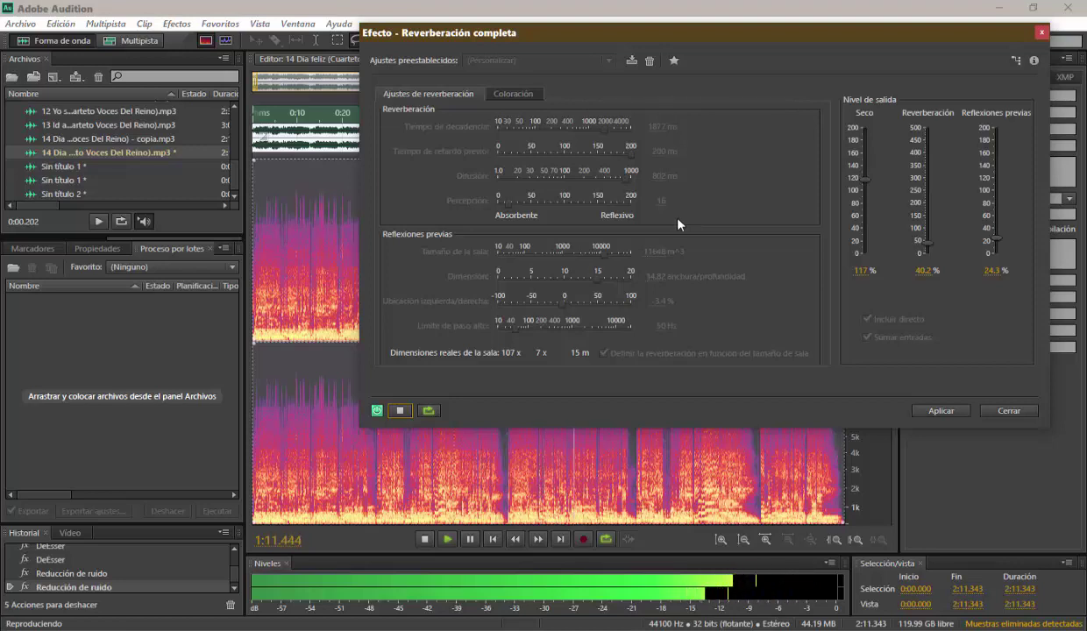
pyautogui.click(941, 411)
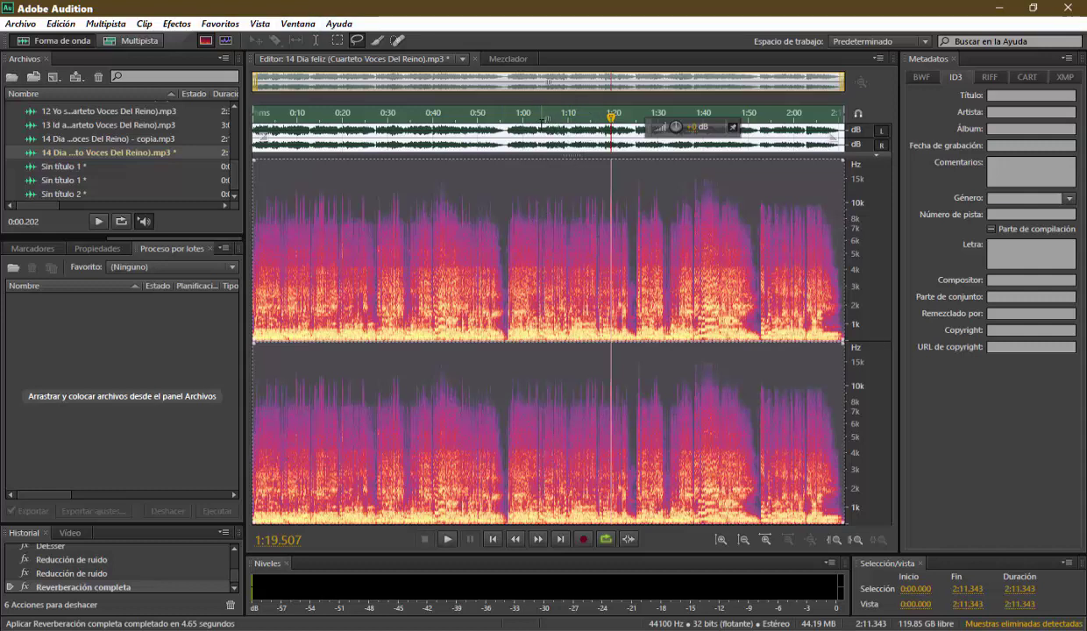
# Step: Play the reverberated file from 1:01.237 to check how it sounds
pyautogui.click(529, 116)
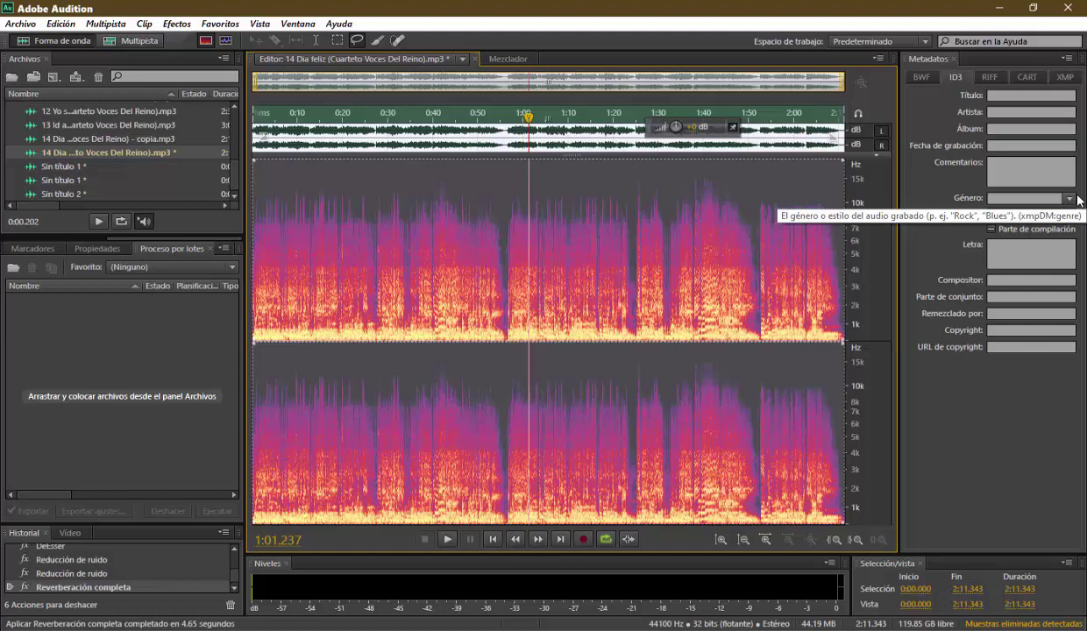
pyautogui.press('space')
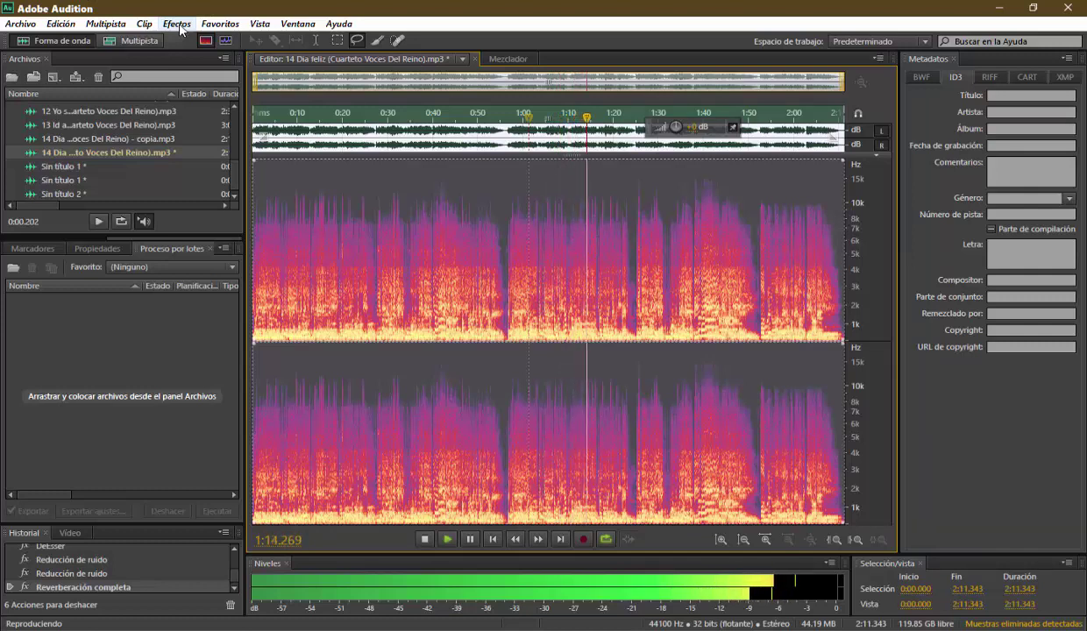
pyautogui.scroll(4, 594, 212)
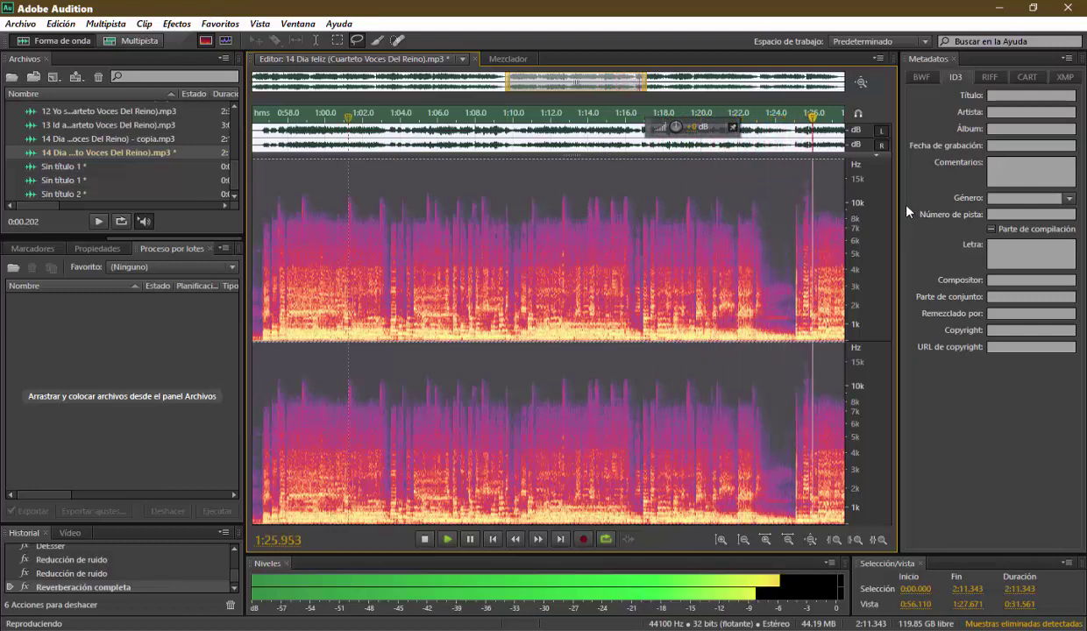
pyautogui.press('space')
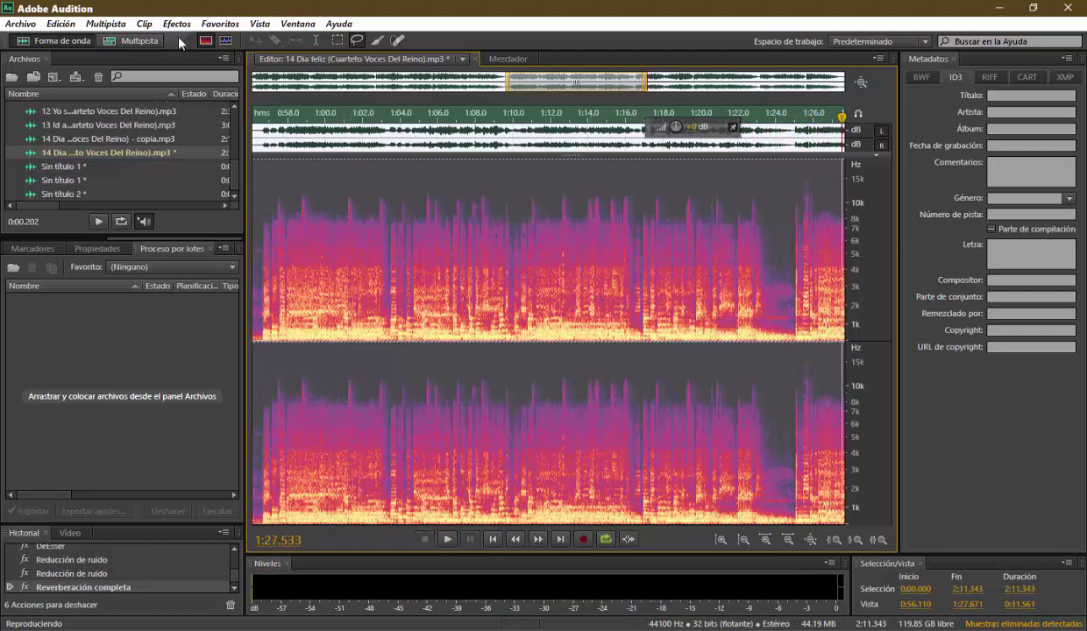
# Step: Normalize the whole 14 Dia feliz file to 95%, without equalizing all channels or adjusting the DC offset
pyautogui.click(190, 25)
pyautogui.moveTo(277, 203)
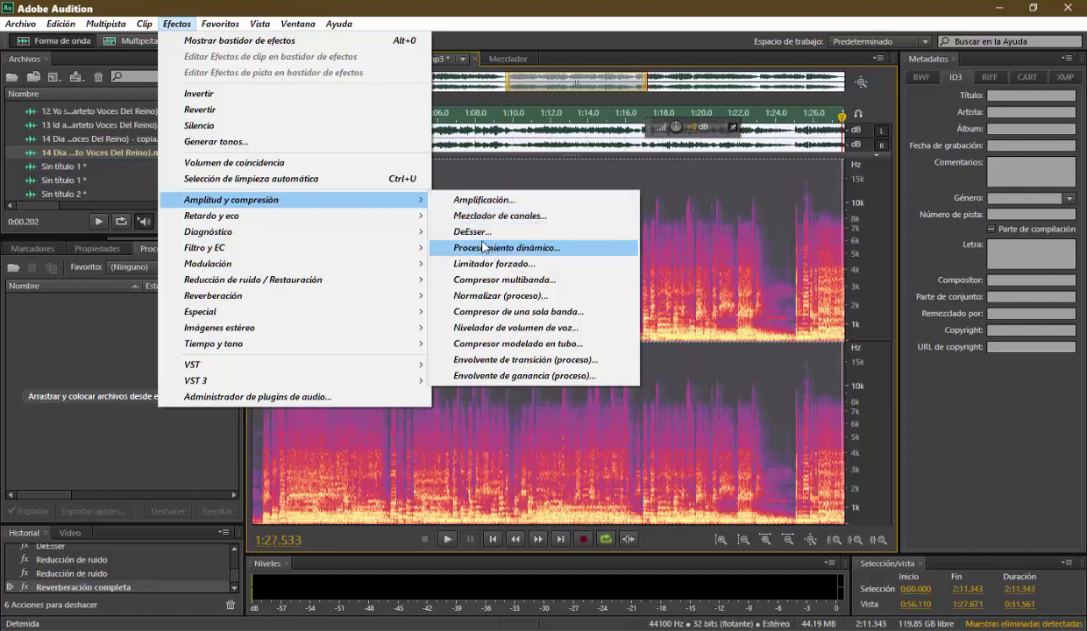
pyautogui.click(496, 297)
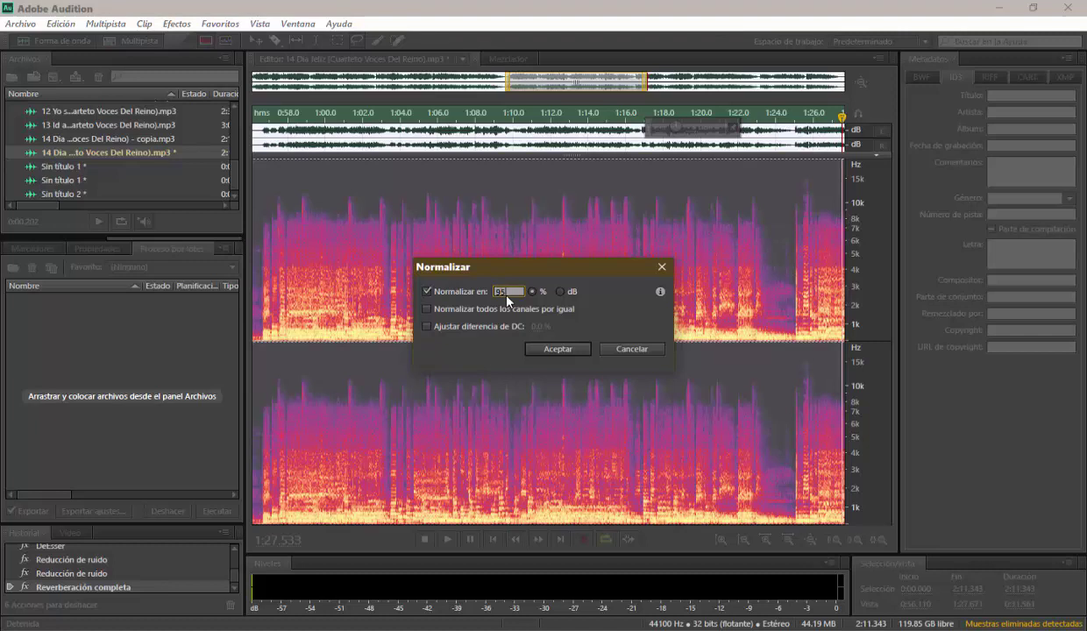
pyautogui.click(560, 348)
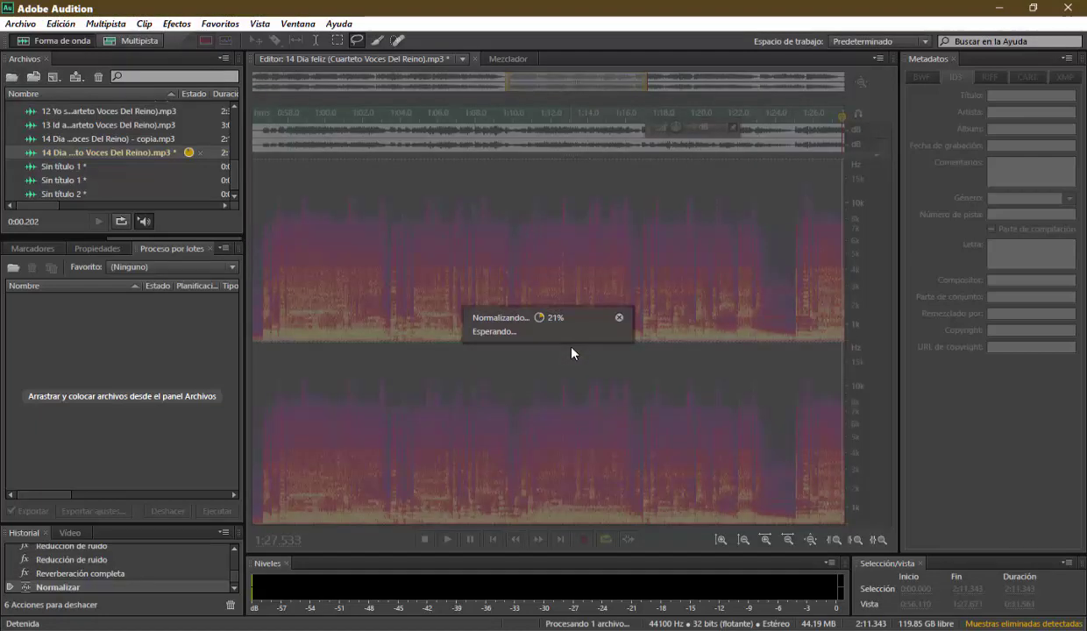
# Step: Play the normalized file from 0:56.994 to check its loudness and sound, stopping playback around 1:19
pyautogui.click(301, 116)
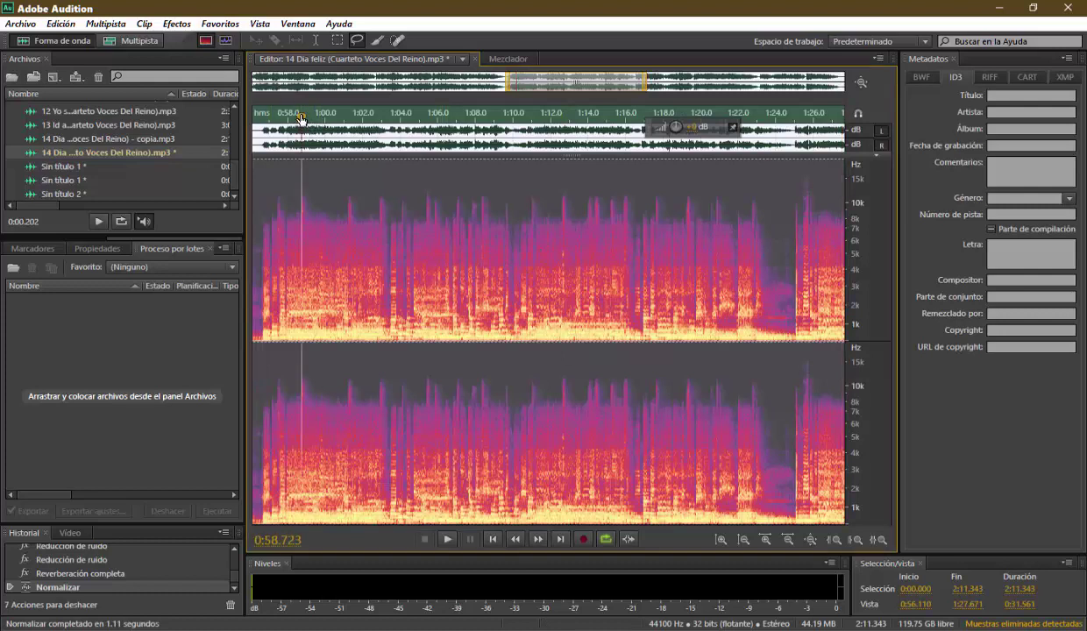
pyautogui.moveTo(302, 116); pyautogui.dragTo(269, 116)
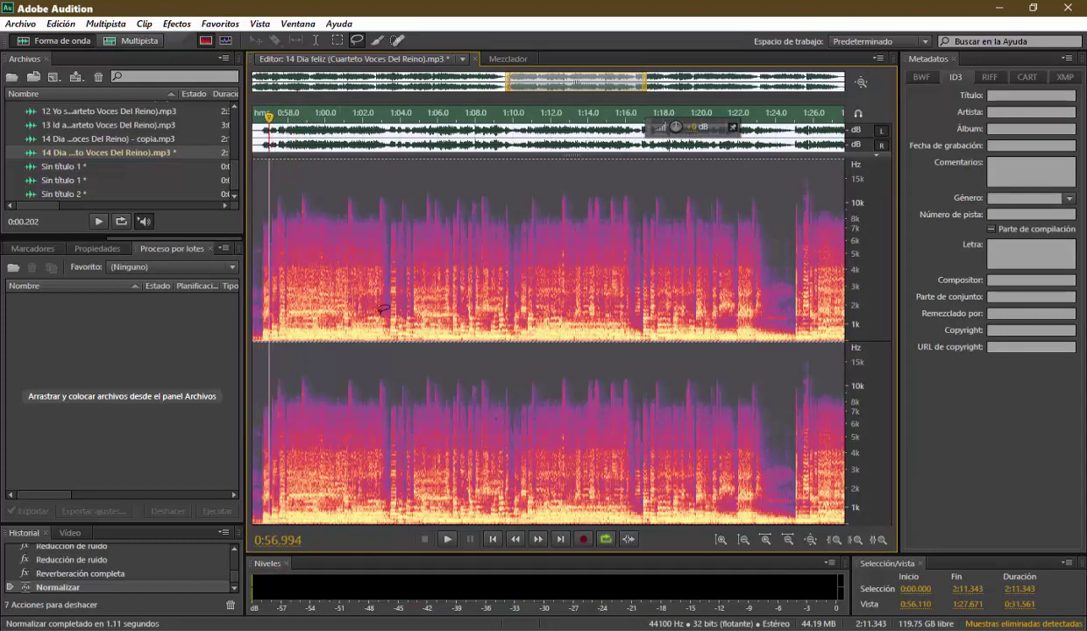
pyautogui.click(447, 540)
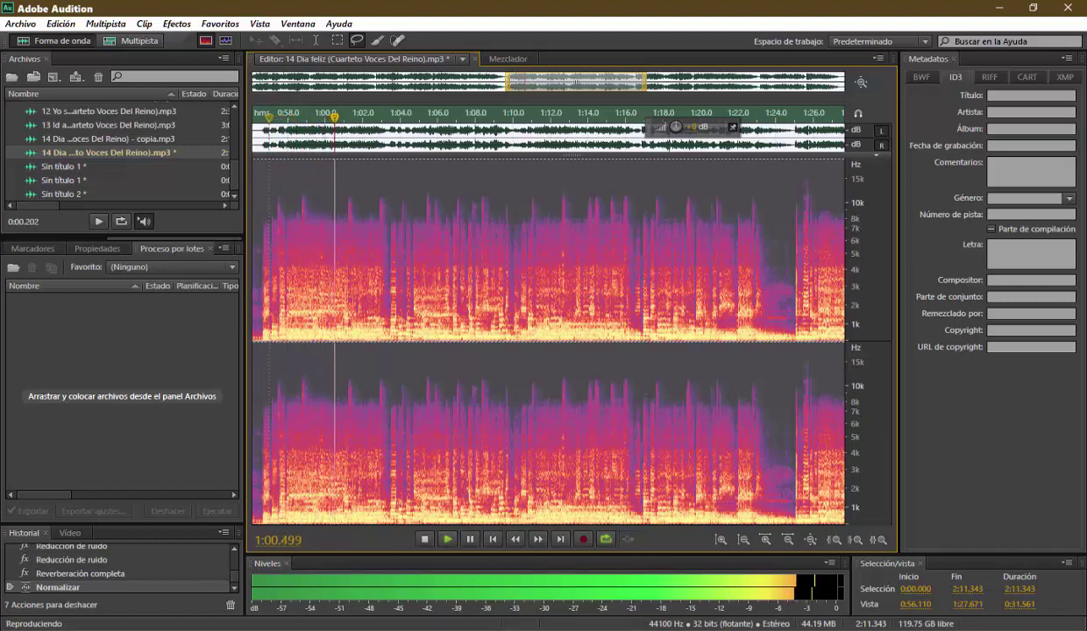
pyautogui.moveTo(151, 628)
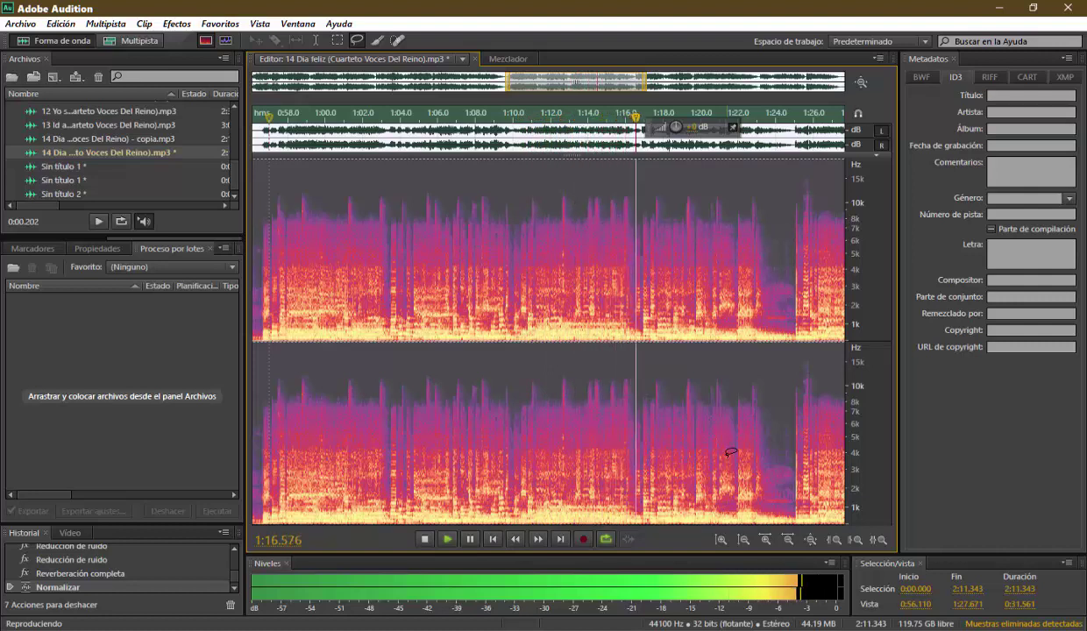
pyautogui.click(425, 540)
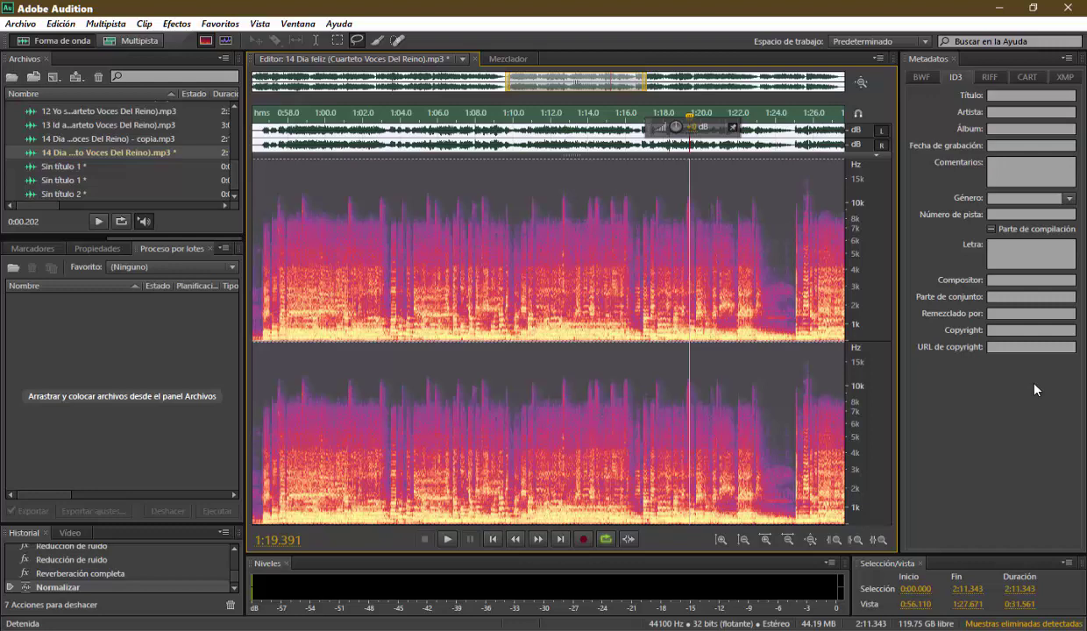
pyautogui.scroll(-2, 537, 235)
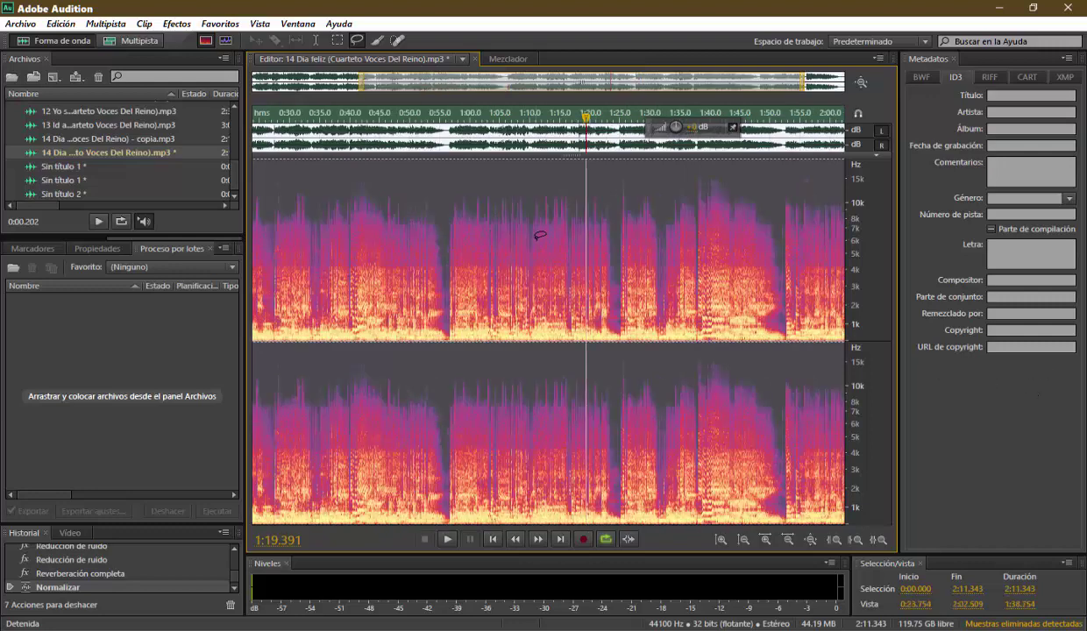